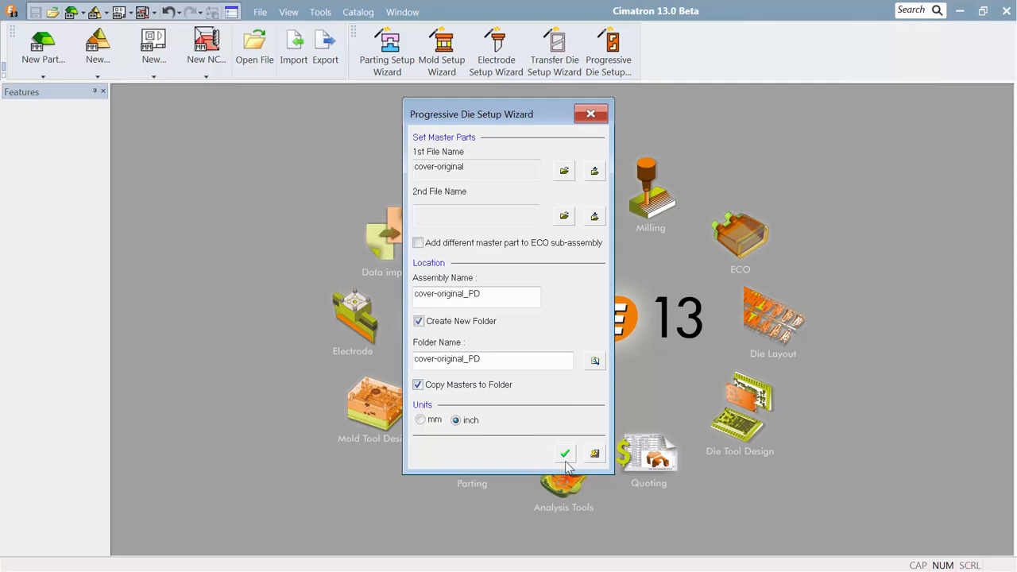
# - Create the progressive die assembly cover-original_PD from cover-original in inches, and hide the part's main planes
pyautogui.click(566, 459)
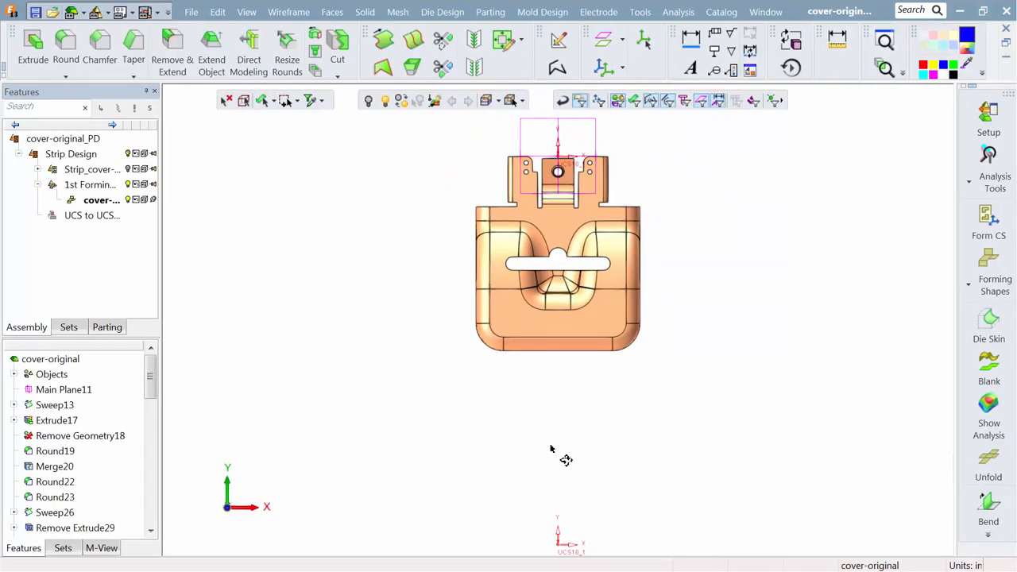
pyautogui.moveTo(551, 449); pyautogui.dragTo(488, 336, button='middle')
pyautogui.moveTo(469, 297); pyautogui.dragTo(411, 184, button='middle')
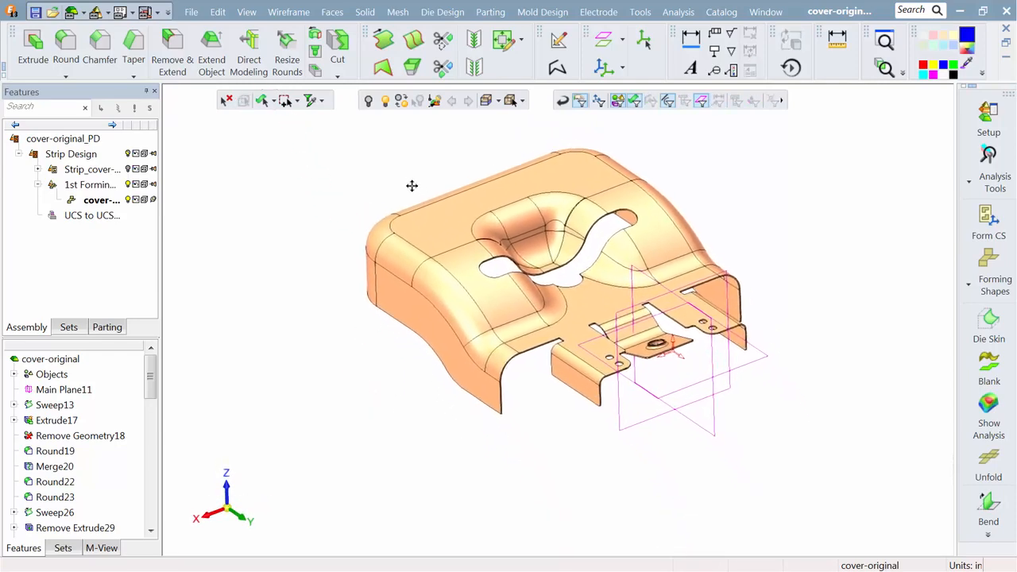
pyautogui.click(666, 399)
pyautogui.click(370, 102)
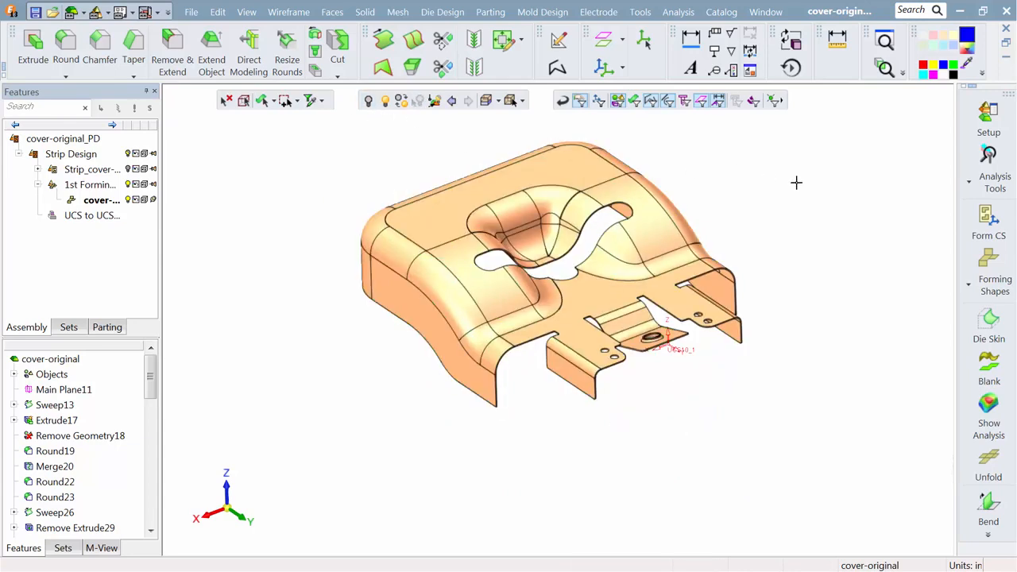
# - Measure the cover part's overall object data, including volume, mass, bounding box and surface area
pyautogui.click(688, 16)
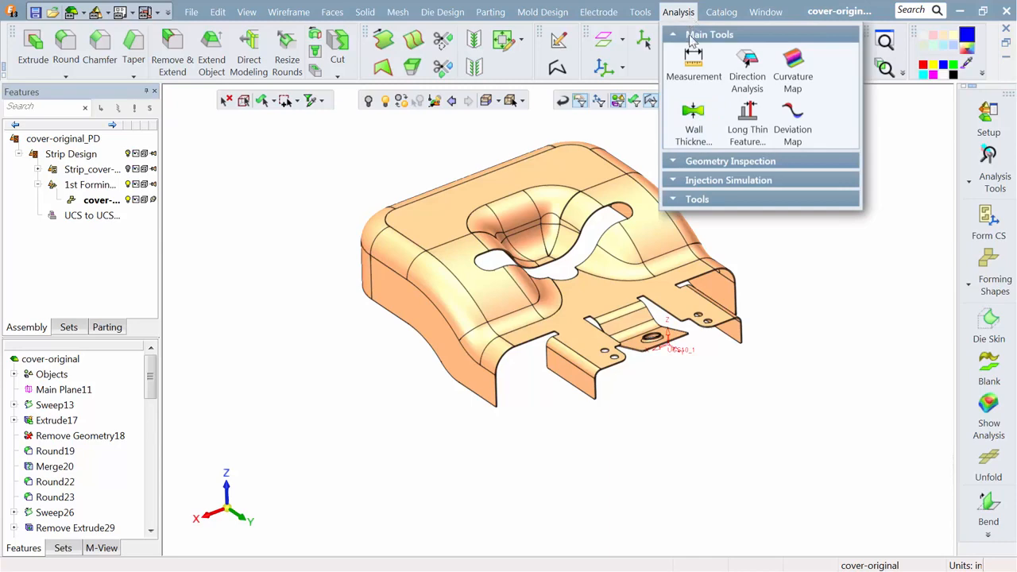
pyautogui.click(693, 63)
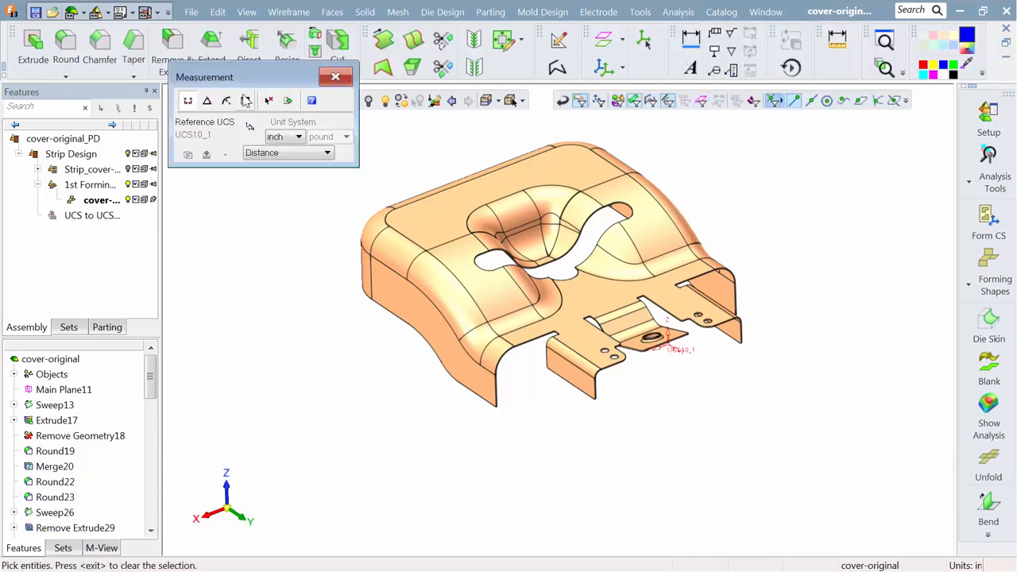
pyautogui.click(246, 101)
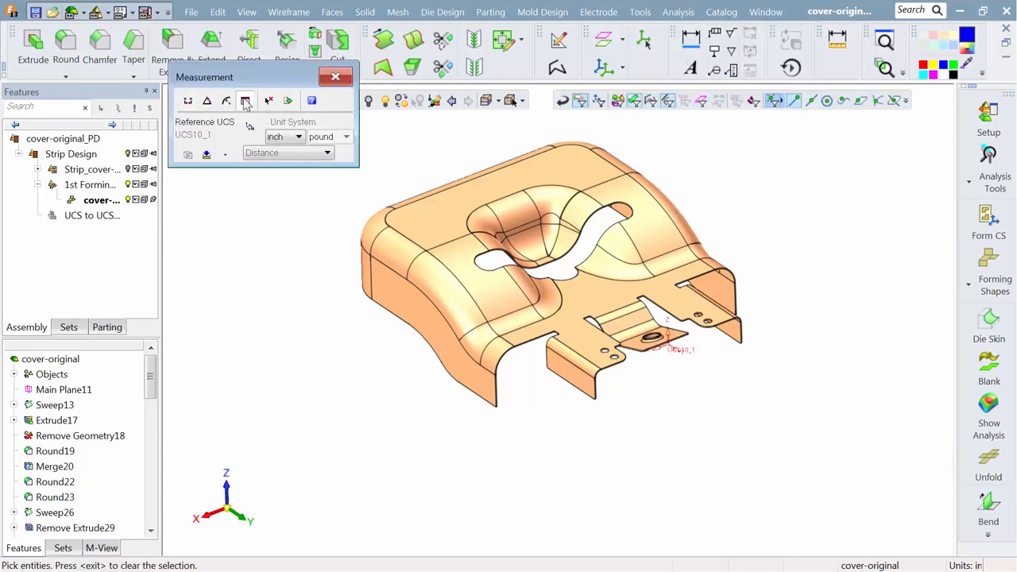
pyautogui.click(430, 265)
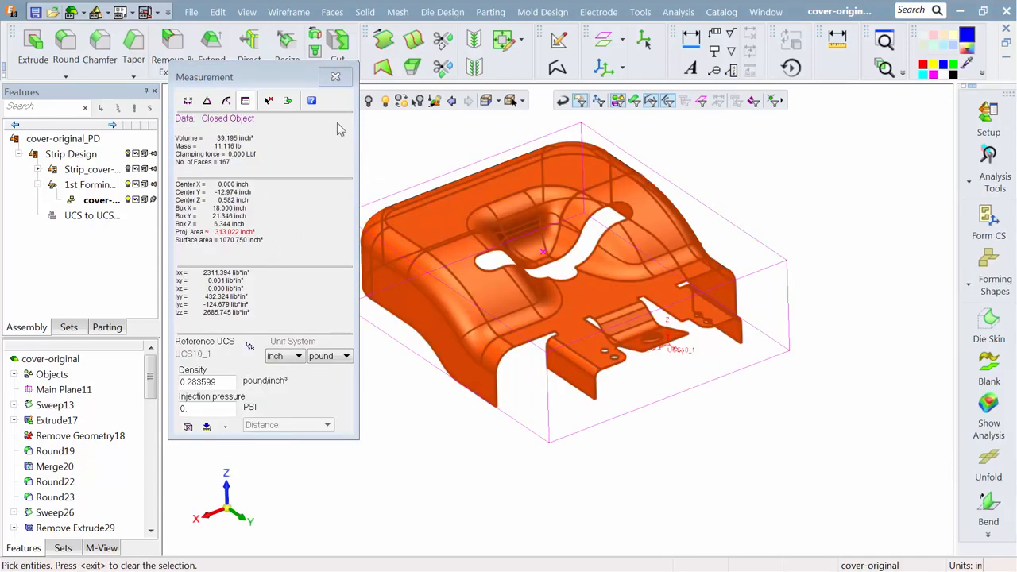
pyautogui.click(334, 77)
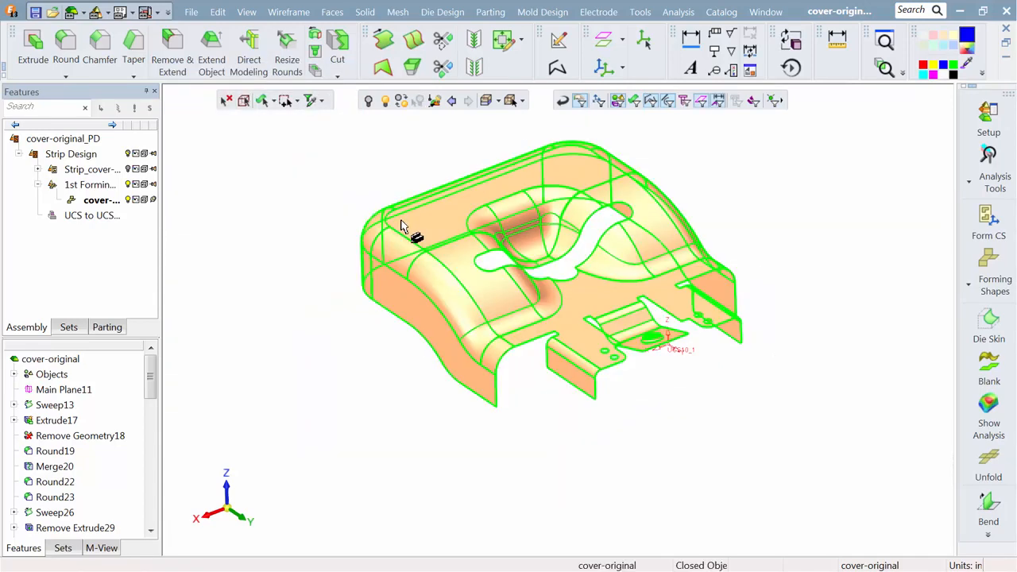
# - Run a Direction Analysis on all faces of the cover and review the draft angle ranges
pyautogui.click(673, 14)
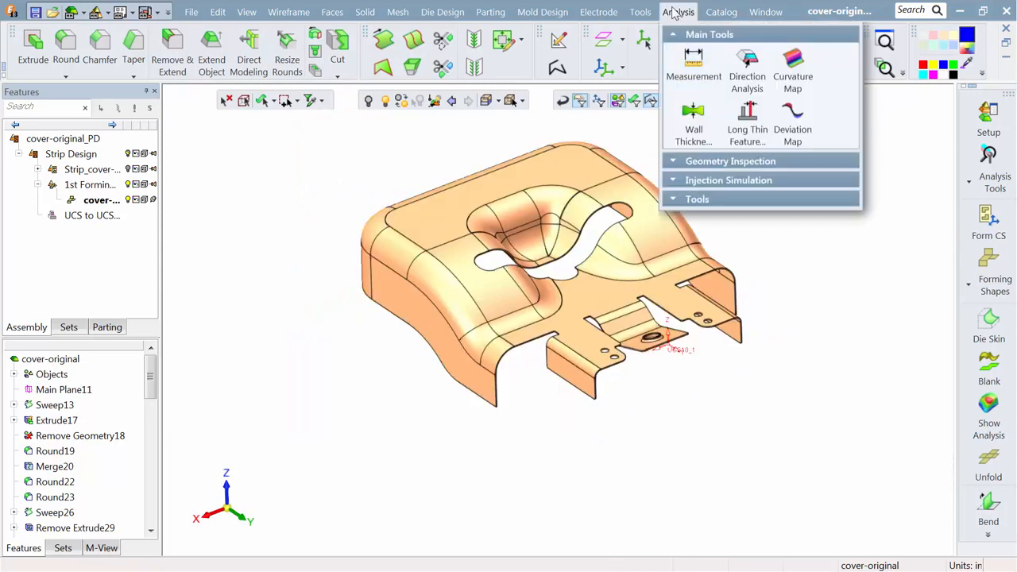
pyautogui.click(748, 70)
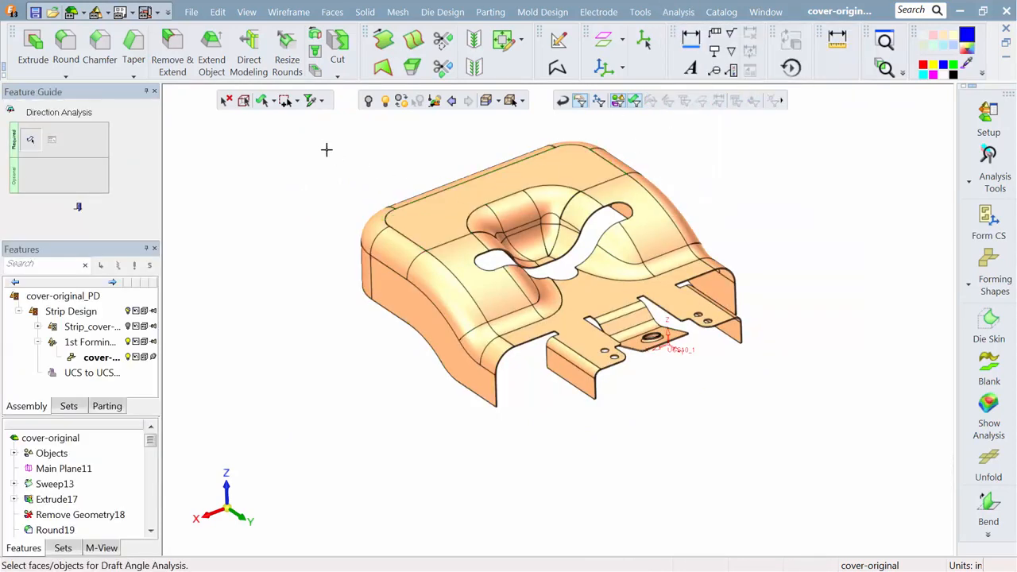
pyautogui.moveTo(325, 150); pyautogui.dragTo(795, 420)
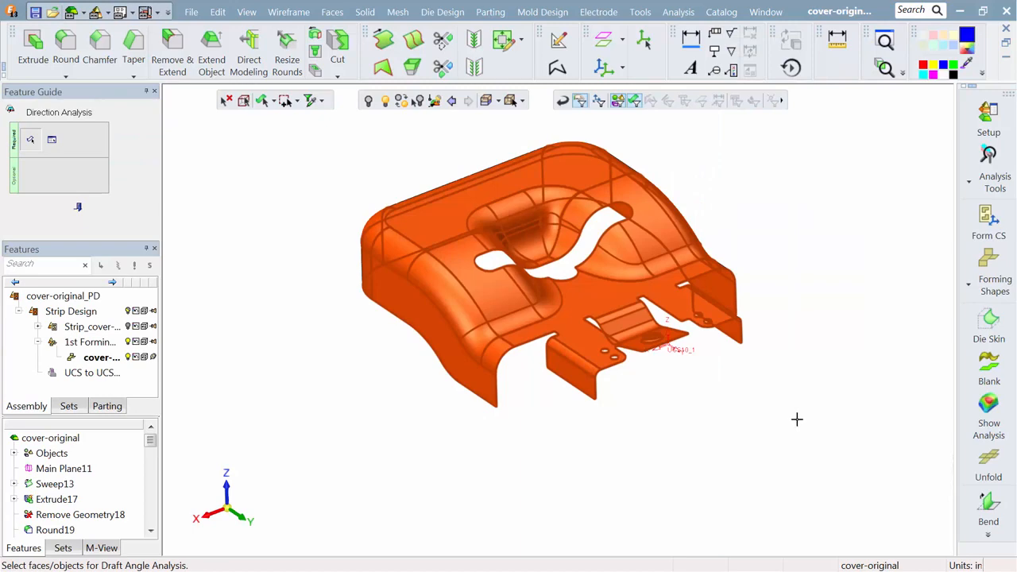
pyautogui.middleClick(797, 419)
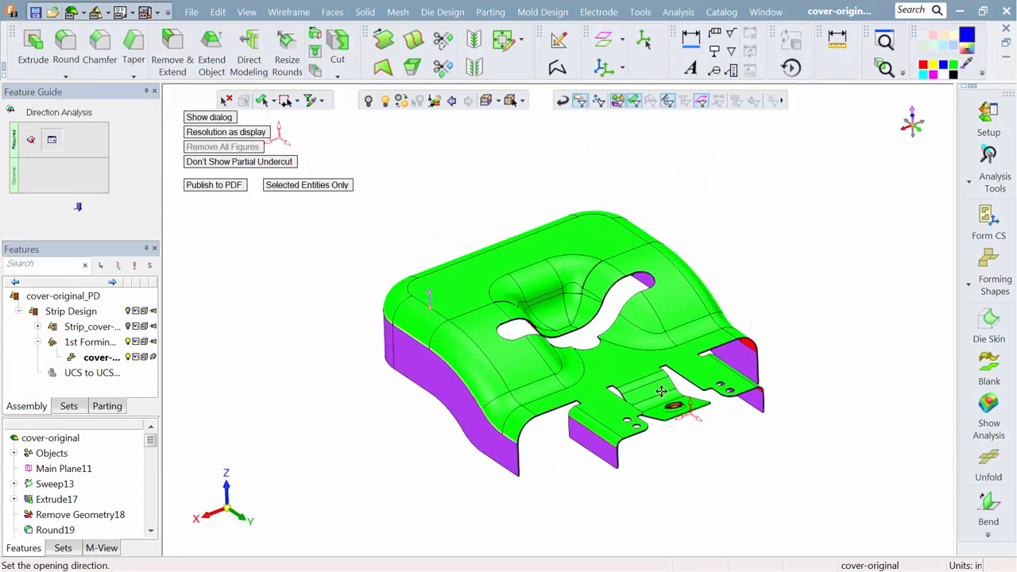
pyautogui.click(210, 117)
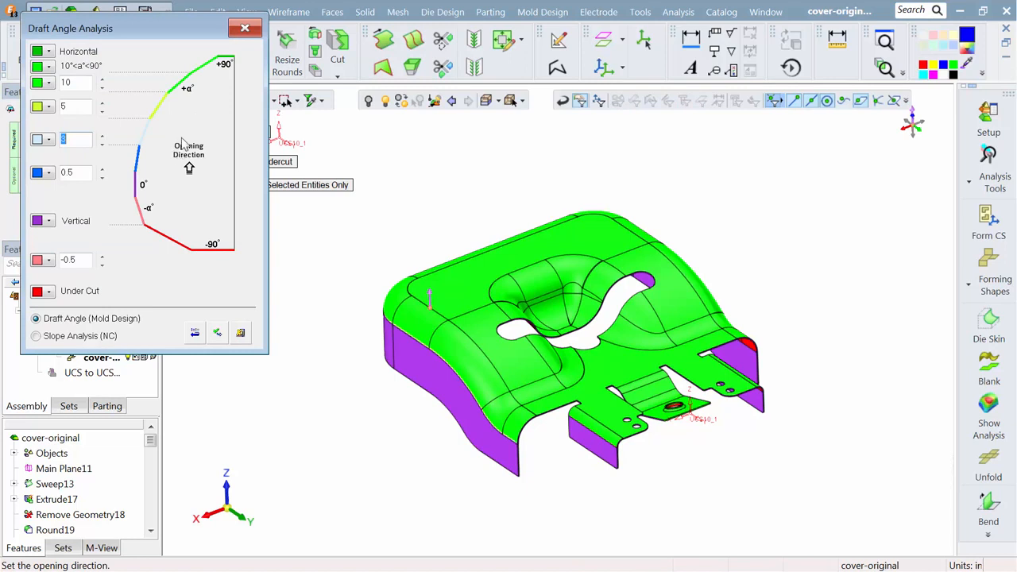
pyautogui.click(245, 29)
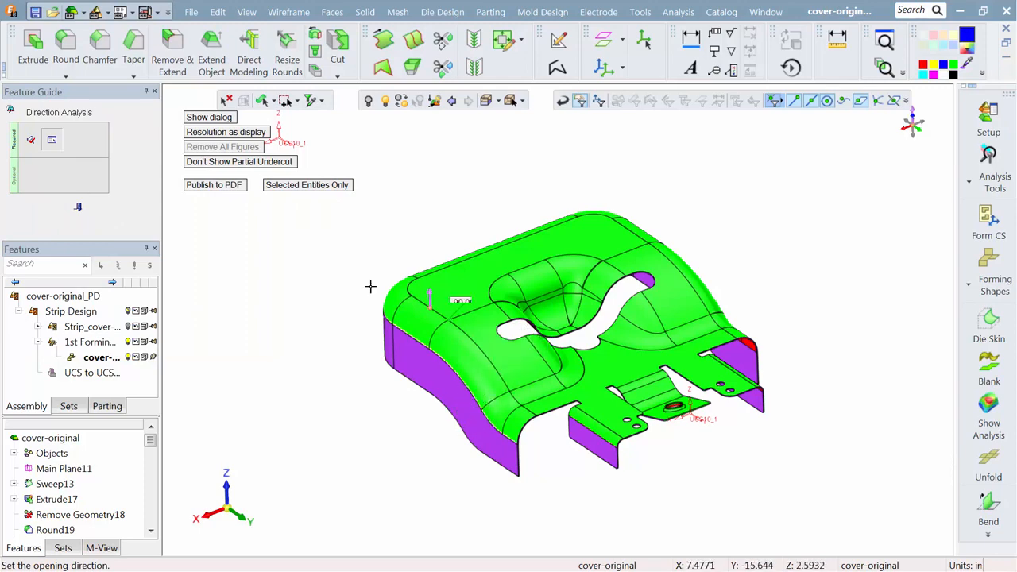
pyautogui.click(78, 206)
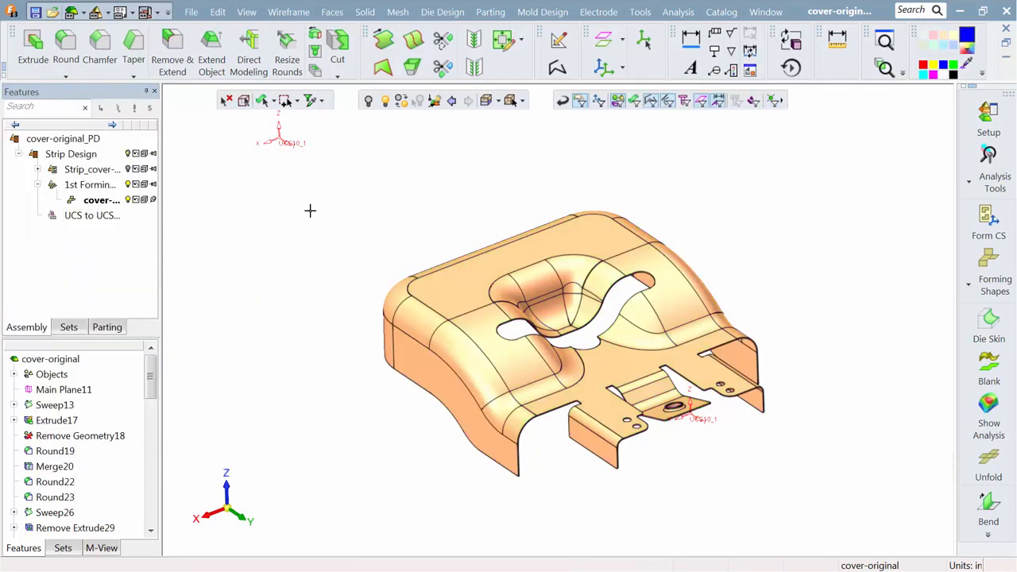
# - Run a Curvature Map on all faces of the cover, checking local radii and the curvature ranges
pyautogui.click(674, 12)
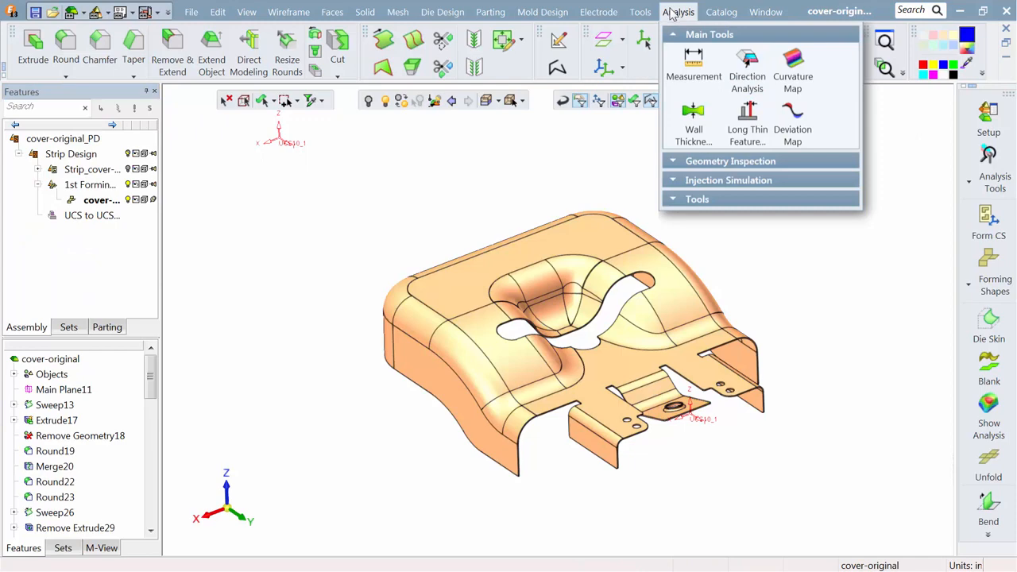
pyautogui.click(793, 67)
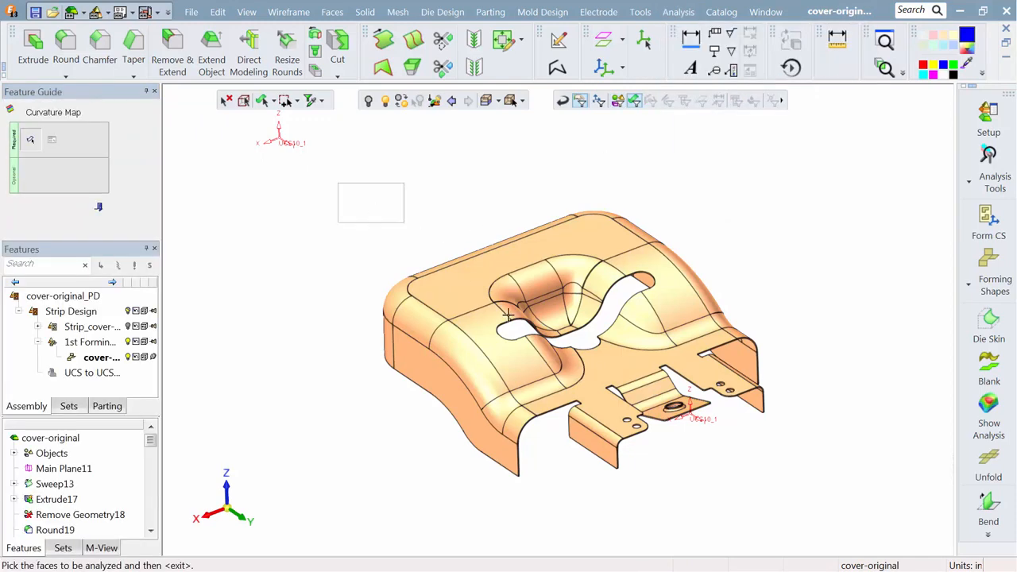
pyautogui.moveTo(508, 314); pyautogui.dragTo(783, 504)
pyautogui.middleClick(785, 501)
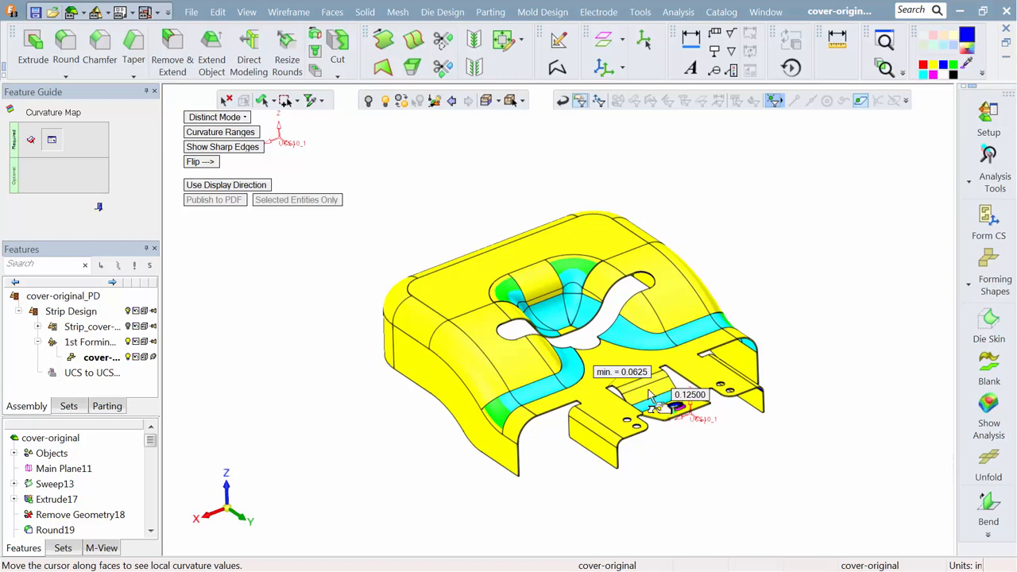
pyautogui.click(213, 133)
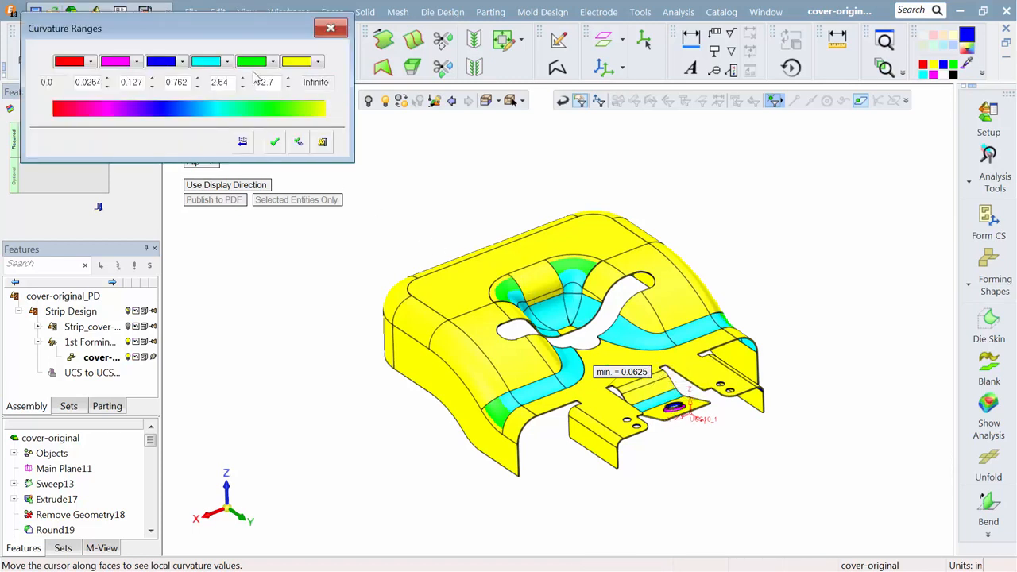
pyautogui.click(331, 30)
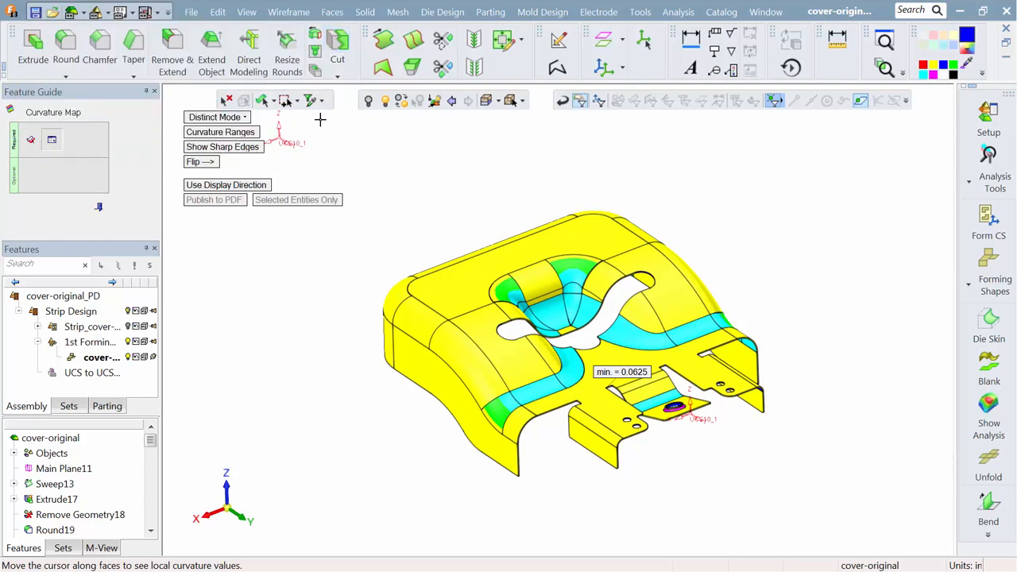
pyautogui.click(96, 212)
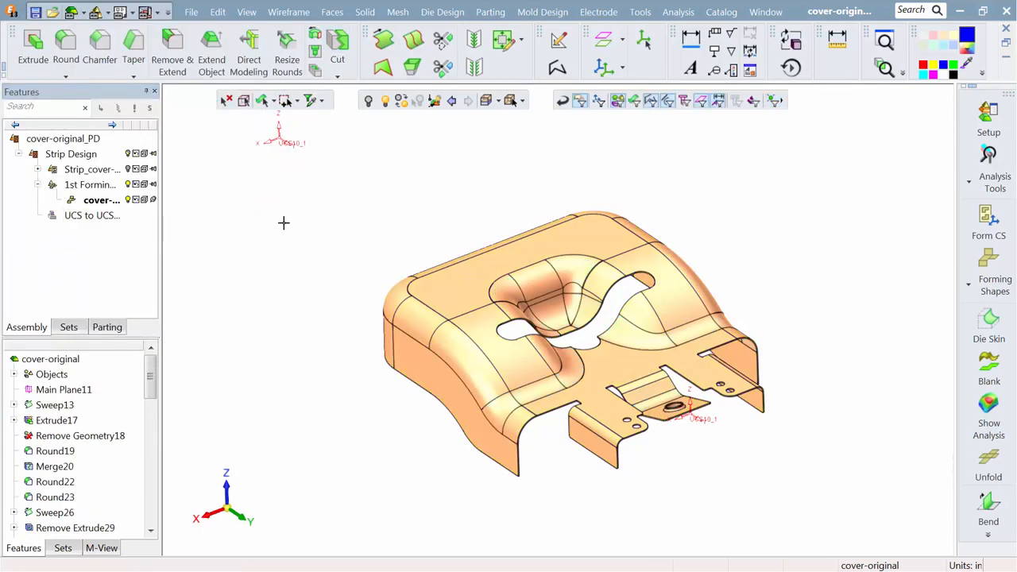
# - Run a Wall Thickness sphere analysis on the cover with normal accuracy and check the local thickness
pyautogui.click(678, 14)
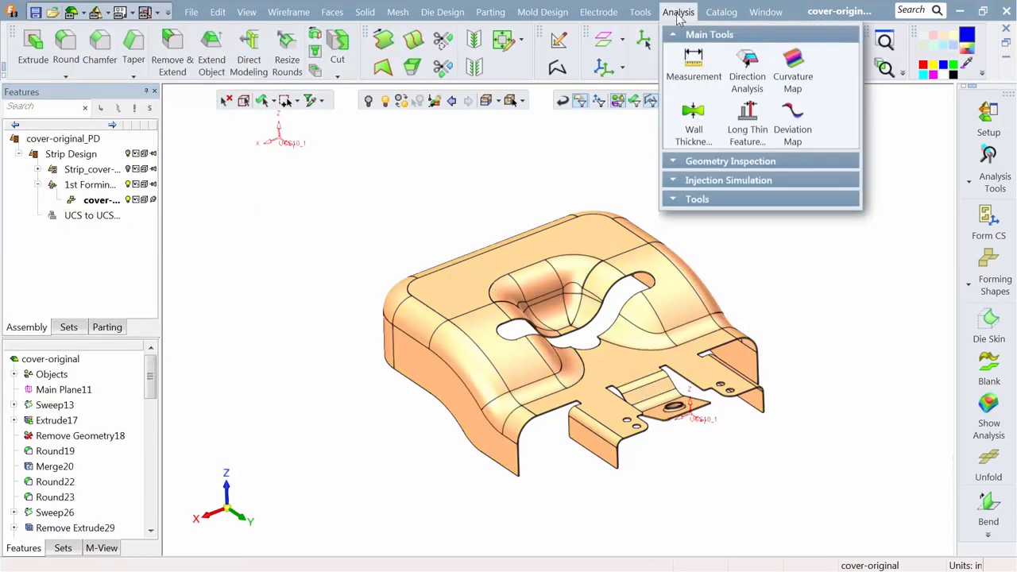
pyautogui.click(696, 114)
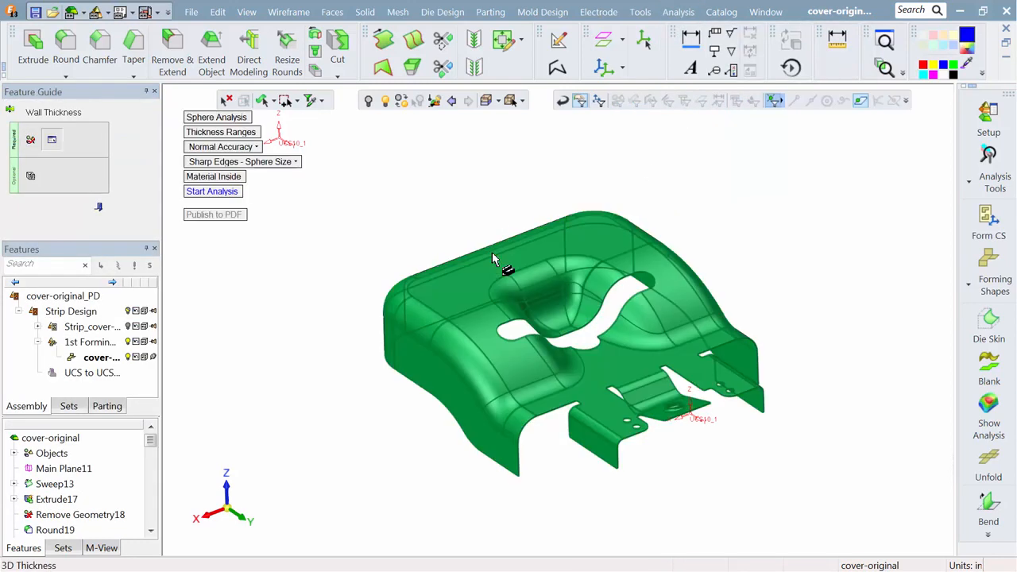
pyautogui.click(201, 193)
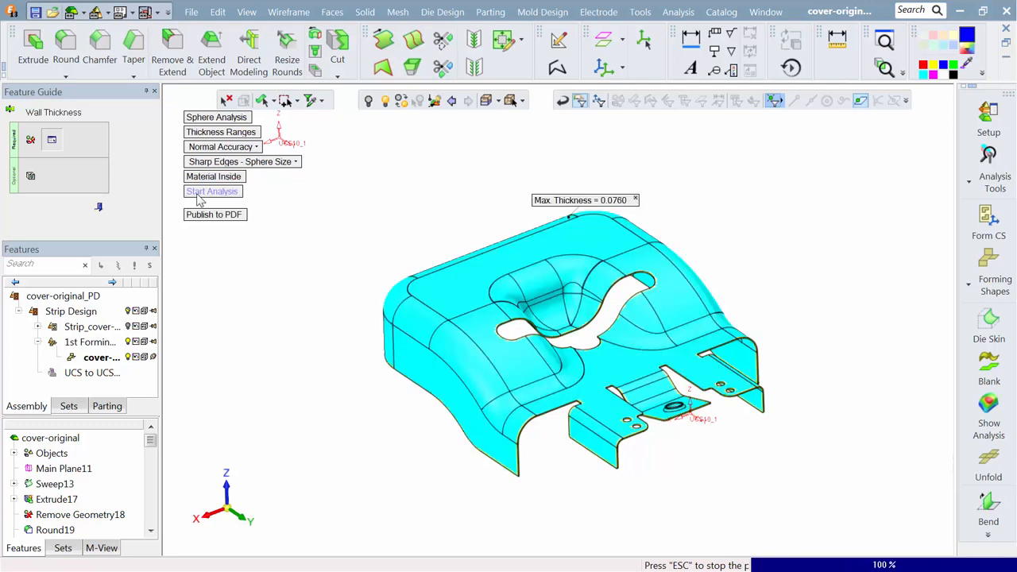
pyautogui.moveTo(450, 280)
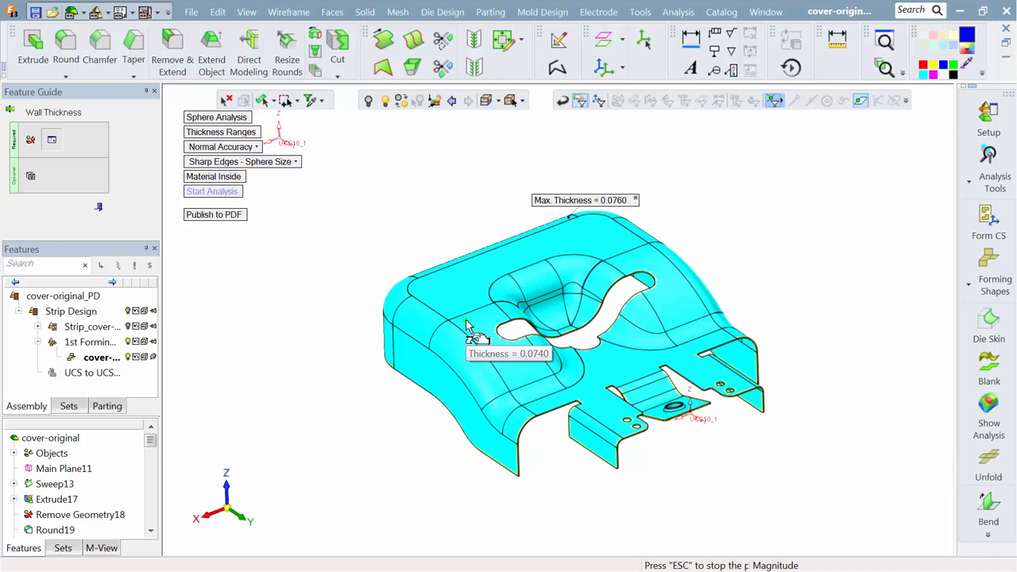
# - Inspect a wall thickness section through the cover, moving it from the side edge to about mid-part
pyautogui.click(99, 208)
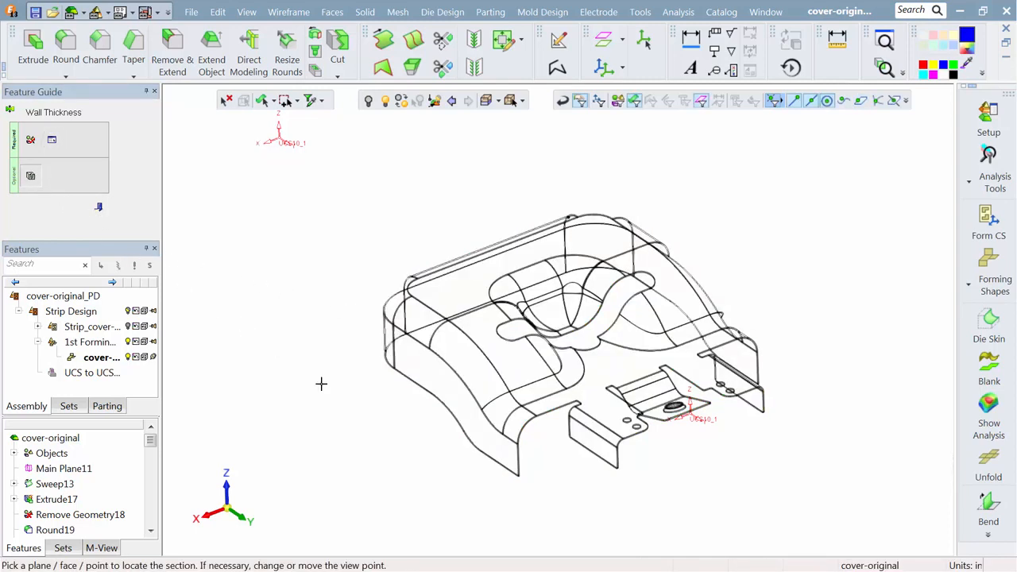
pyautogui.click(529, 418)
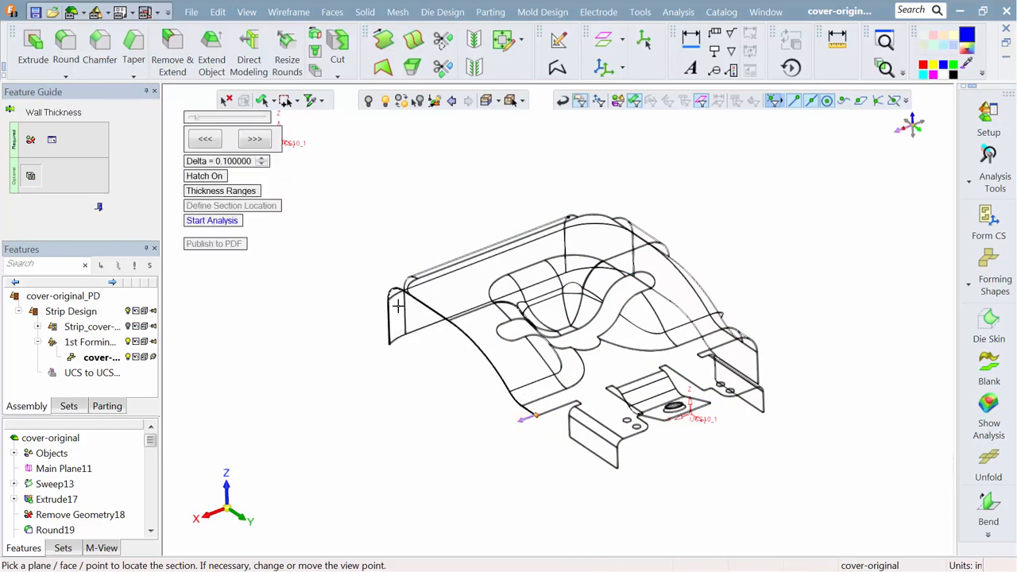
pyautogui.moveTo(193, 118); pyautogui.dragTo(228, 120)
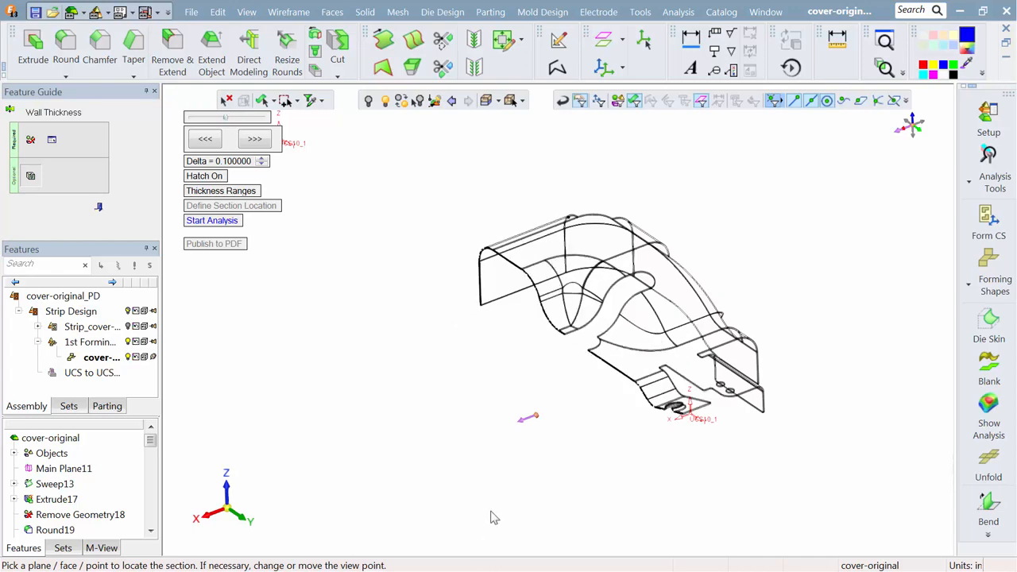
pyautogui.keyDown('ctrl'); pyautogui.moveTo(495, 471); pyautogui.dragTo(392, 347, button='right'); pyautogui.keyUp('ctrl')
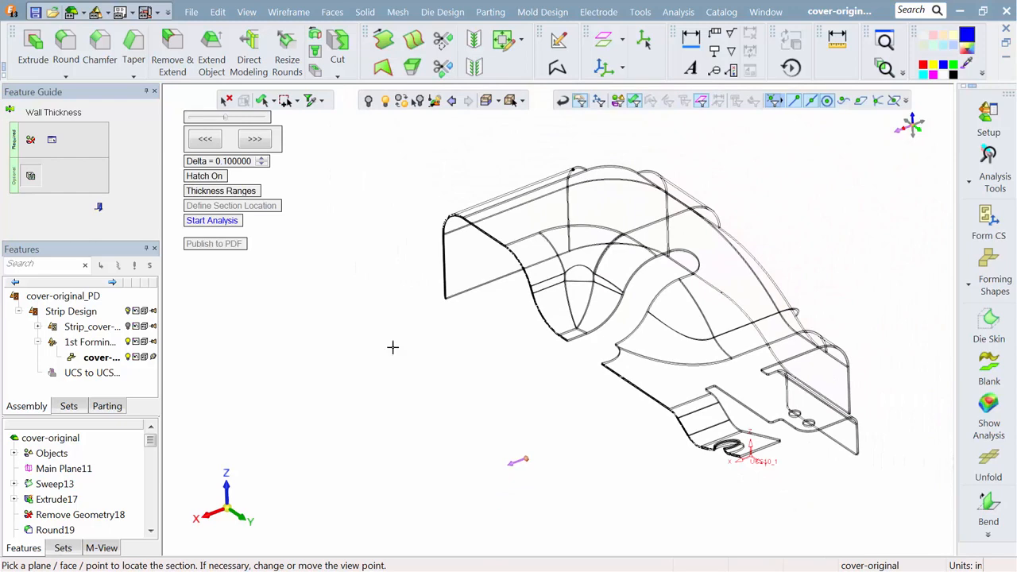
pyautogui.click(98, 210)
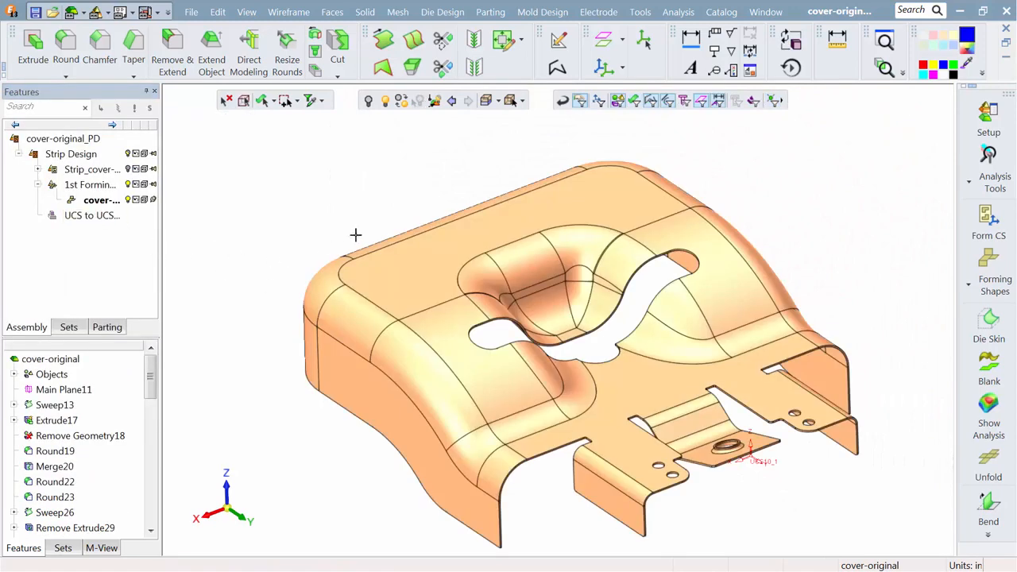
# - Start adding a forming shape based on the cover part, using inch units and the file name SKIN
pyautogui.keyDown('ctrl'); pyautogui.moveTo(376, 269); pyautogui.dragTo(370, 306, button='right'); pyautogui.keyUp('ctrl')
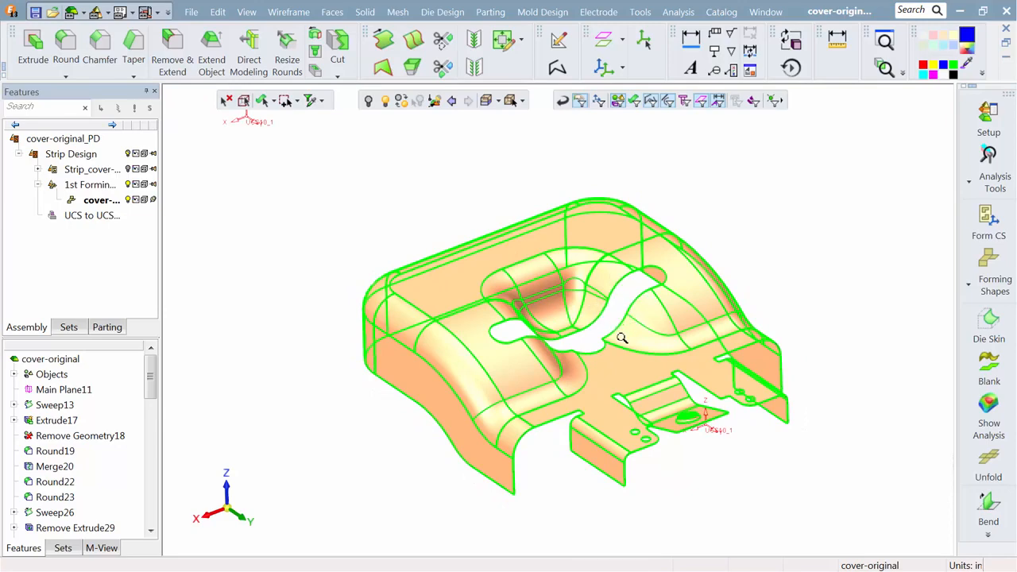
pyautogui.moveTo(618, 336)
pyautogui.keyDown('ctrl'); pyautogui.mouseDown(button='right')
pyautogui.moveTo(620, 367)
pyautogui.moveTo(613, 363)
pyautogui.moveTo(749, 284)
pyautogui.moveTo(788, 361)
pyautogui.moveTo(779, 345)
pyautogui.mouseUp(button='right'); pyautogui.keyUp('ctrl')
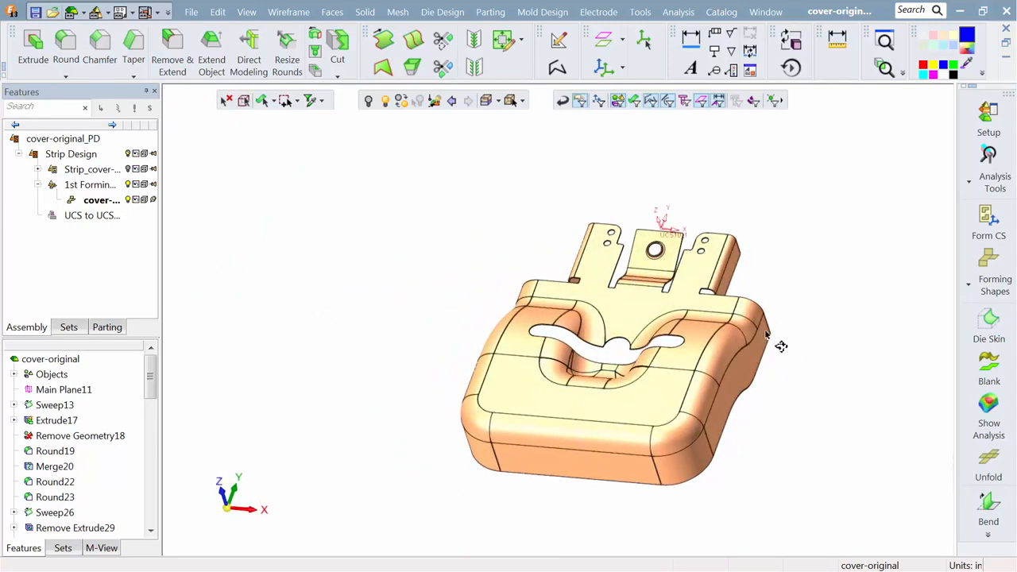
pyautogui.keyDown('ctrl'); pyautogui.moveTo(771, 299); pyautogui.dragTo(771, 348, button='right'); pyautogui.keyUp('ctrl')
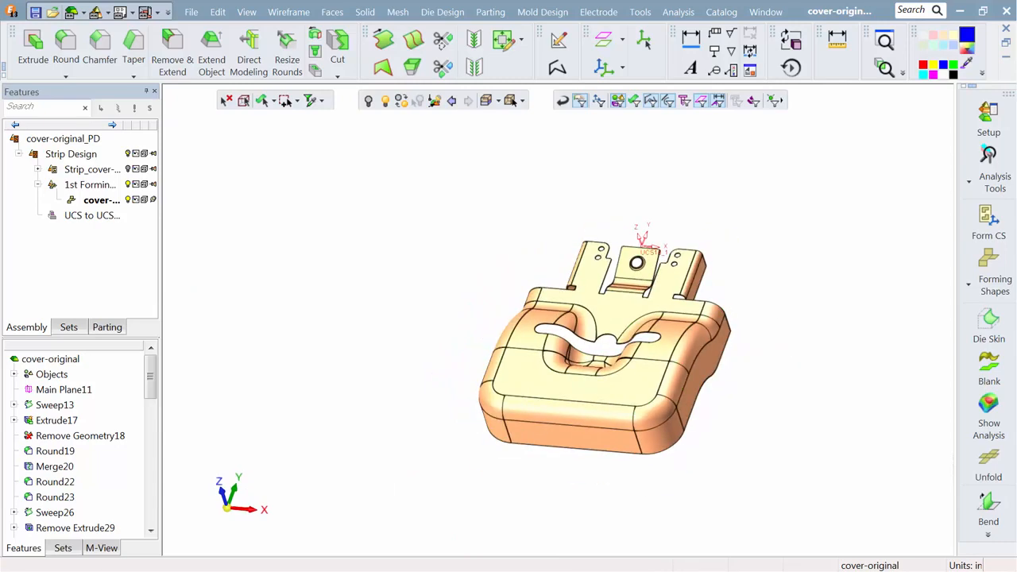
pyautogui.keyDown('shift'); pyautogui.moveTo(864, 399); pyautogui.dragTo(643, 352, button='right'); pyautogui.keyUp('shift')
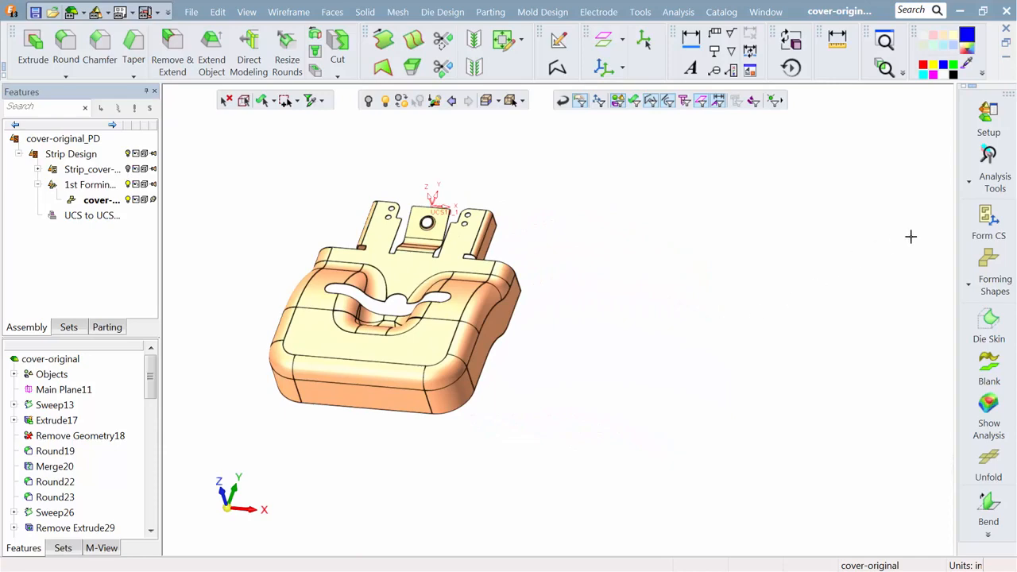
pyautogui.click(988, 265)
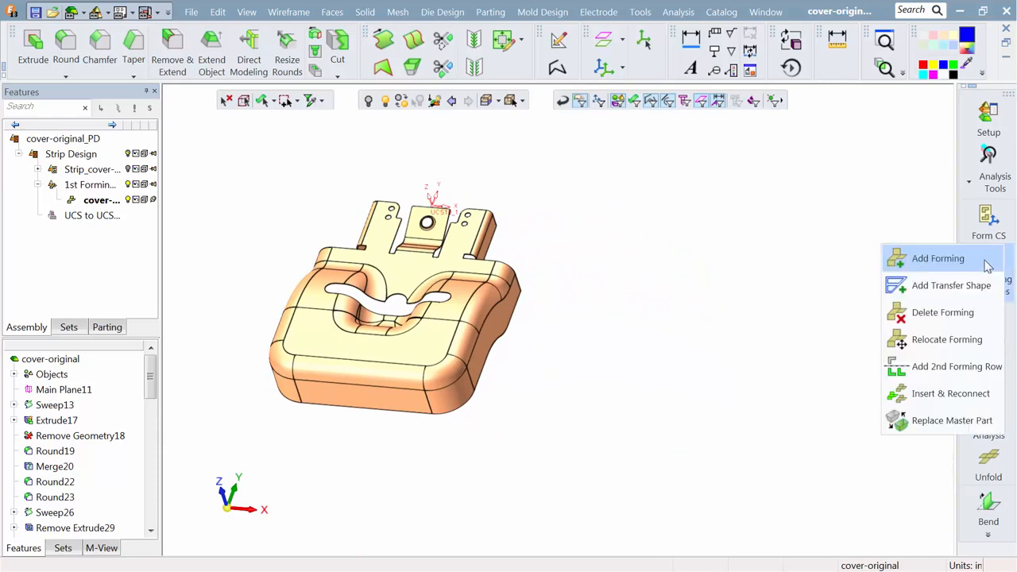
pyautogui.click(938, 259)
pyautogui.click(494, 293)
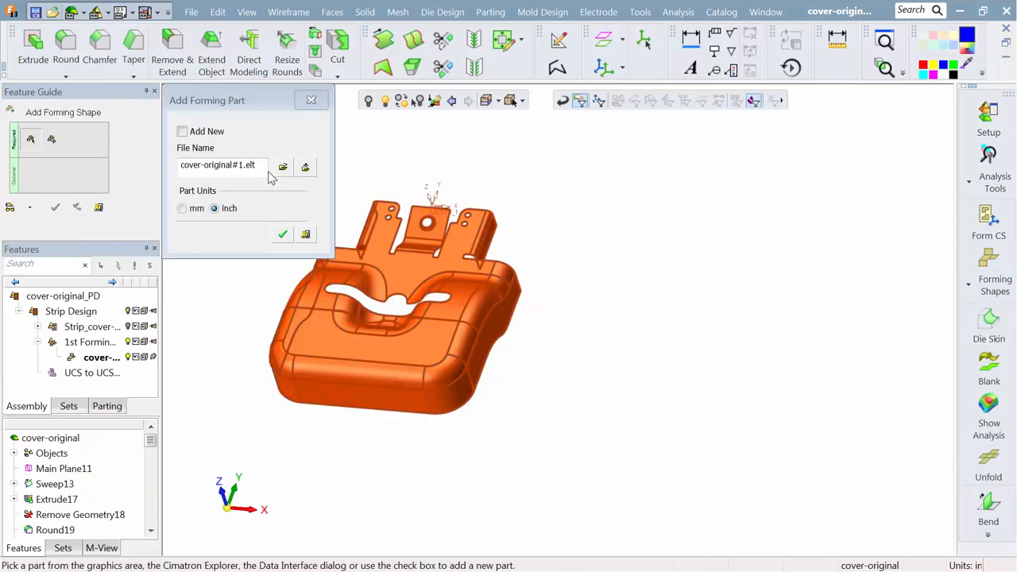
pyautogui.moveTo(257, 166); pyautogui.dragTo(150, 176)
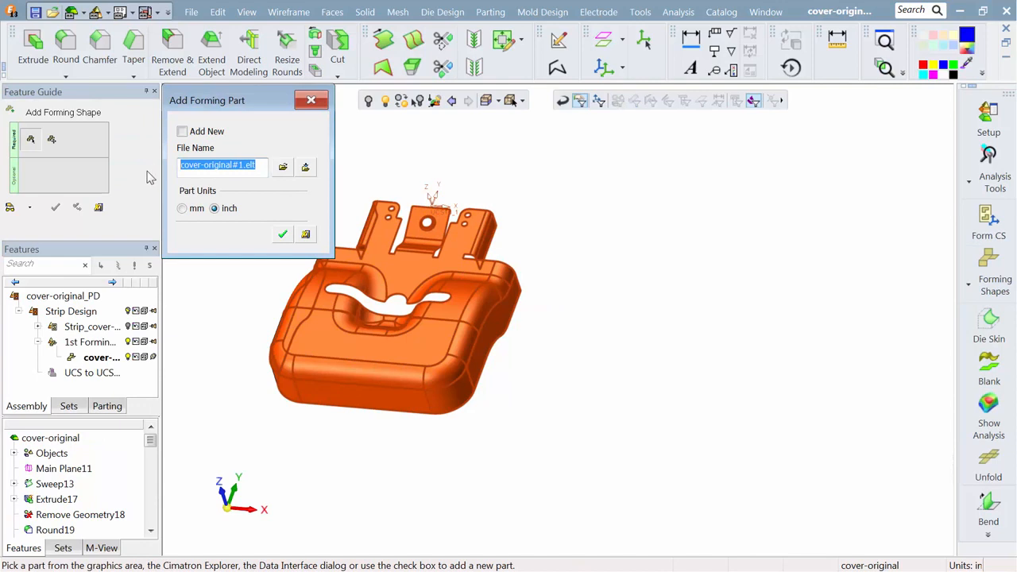
pyautogui.write('SKIN')
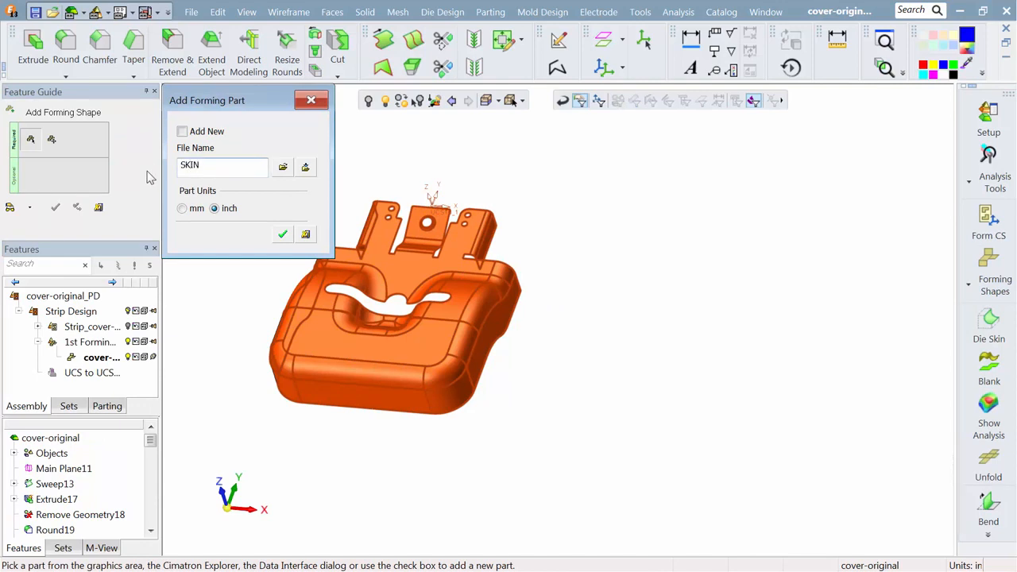
pyautogui.click(282, 235)
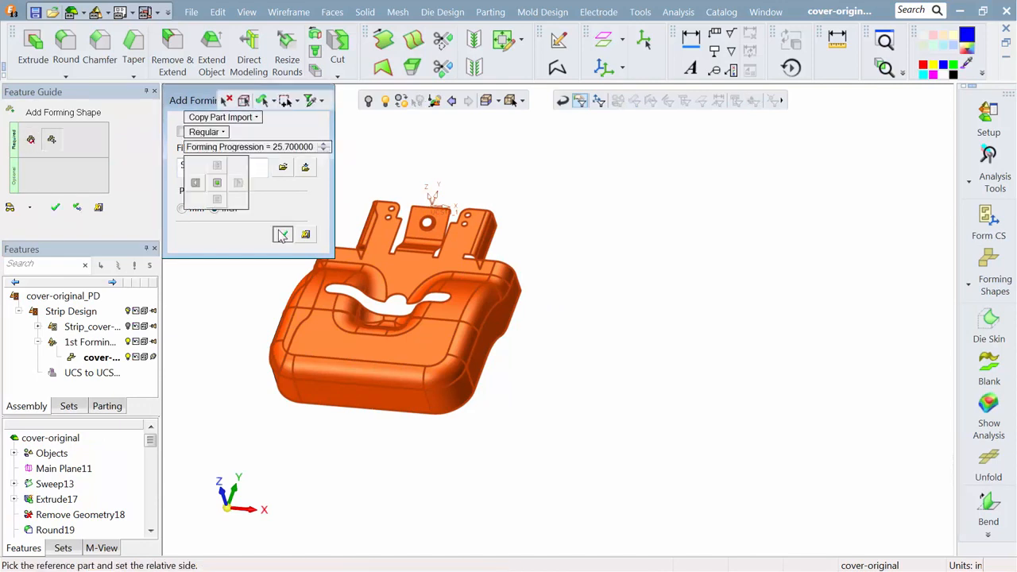
# - Set the forming progression to 30 and place the SKIN forming shape beside the cover as the reference part
pyautogui.click(270, 151)
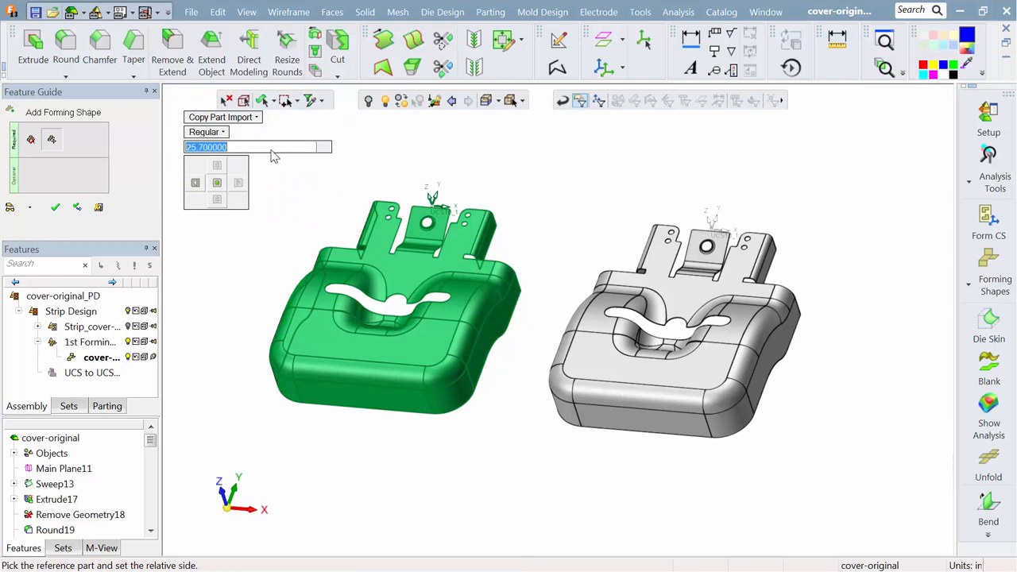
pyautogui.write('30')
pyautogui.press('Return')
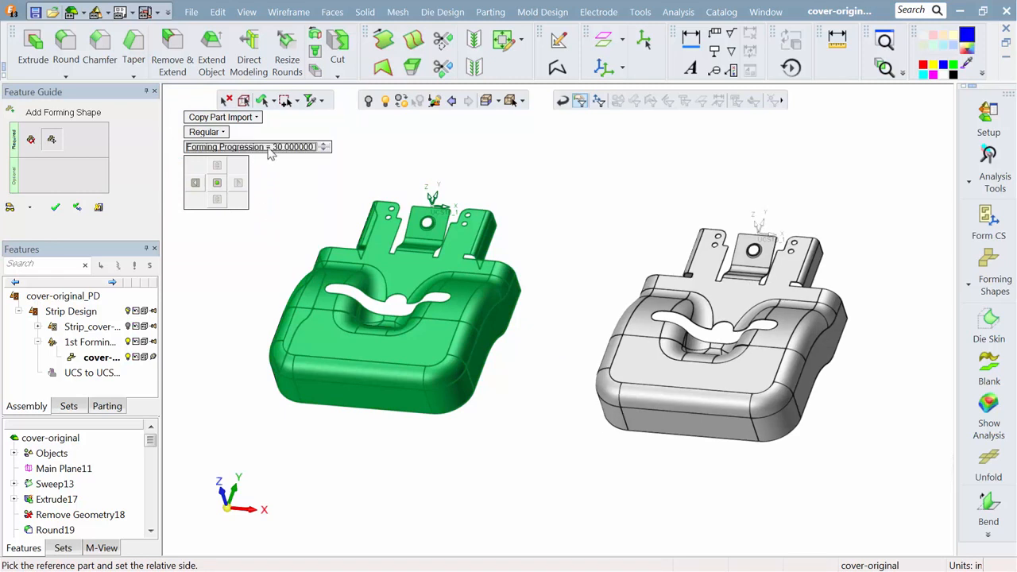
pyautogui.click(217, 132)
pyautogui.click(310, 187)
pyautogui.click(56, 209)
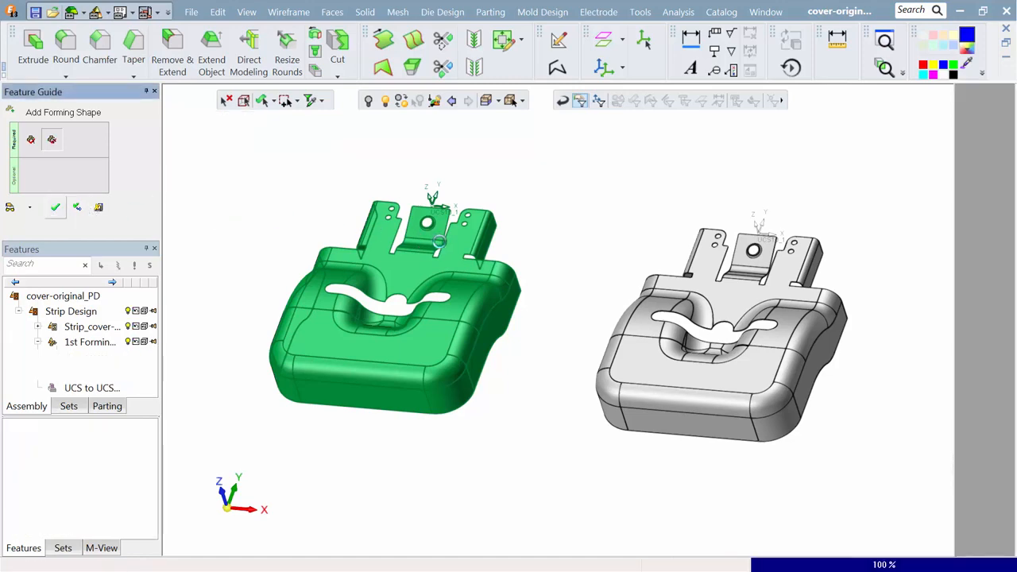
# - Create a die skin from the SKIN part's preselected faces and update the setup thickness to match the skin
pyautogui.moveTo(604, 284); pyautogui.dragTo(441, 267, button='middle')
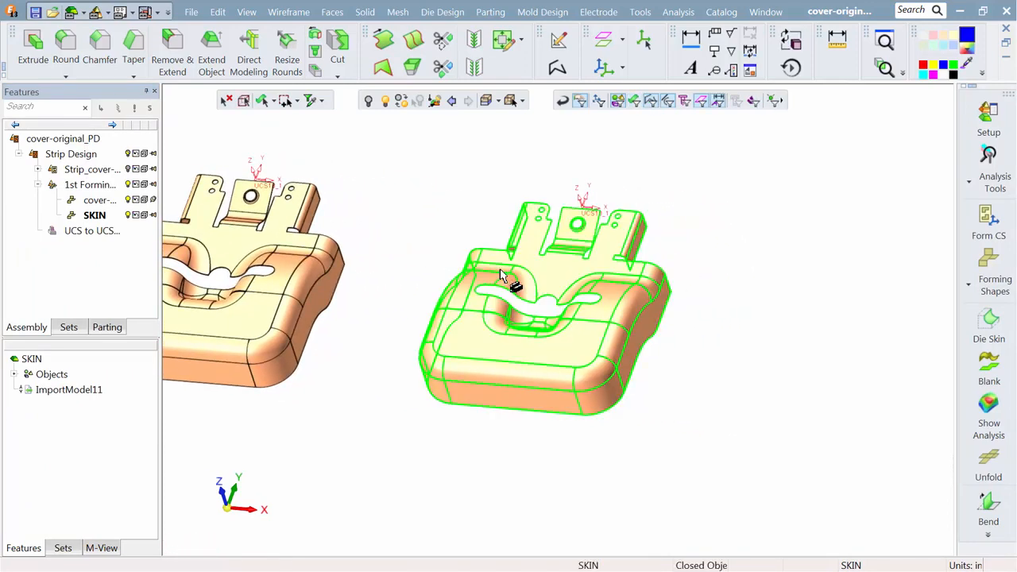
pyautogui.click(988, 326)
pyautogui.moveTo(645, 335); pyautogui.dragTo(652, 208, button='middle')
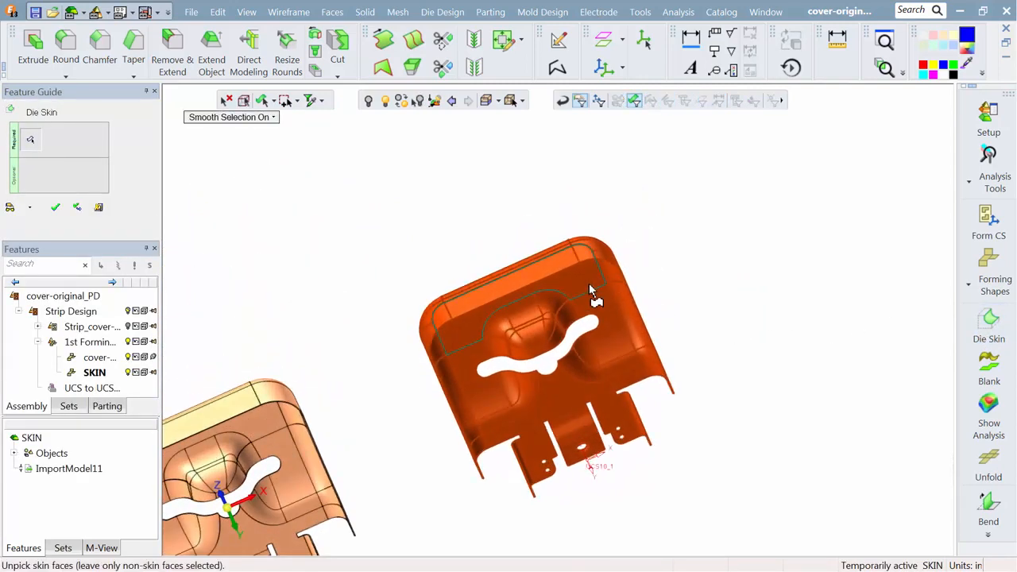
pyautogui.moveTo(523, 250); pyautogui.dragTo(518, 388, button='middle')
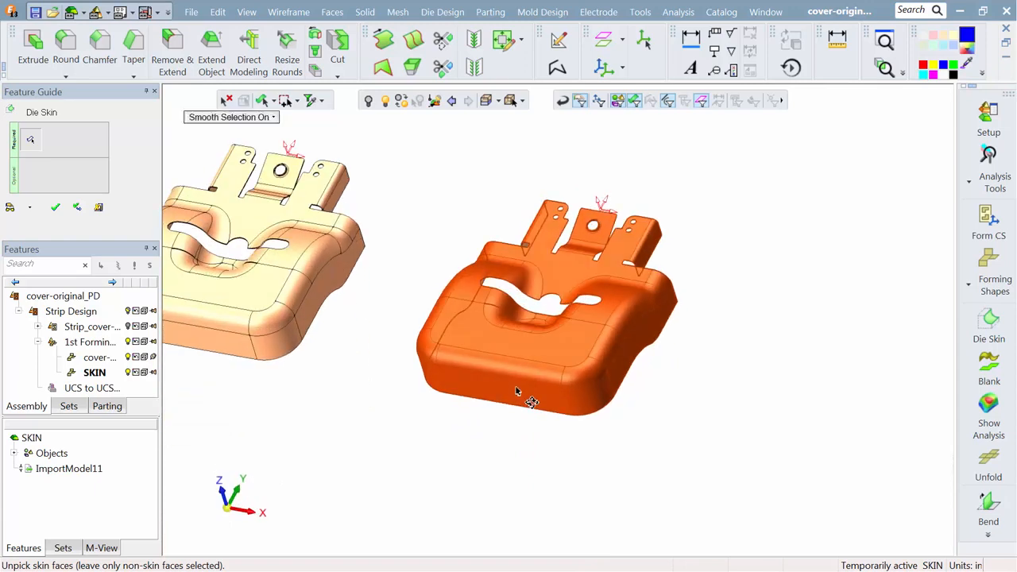
pyautogui.click(53, 214)
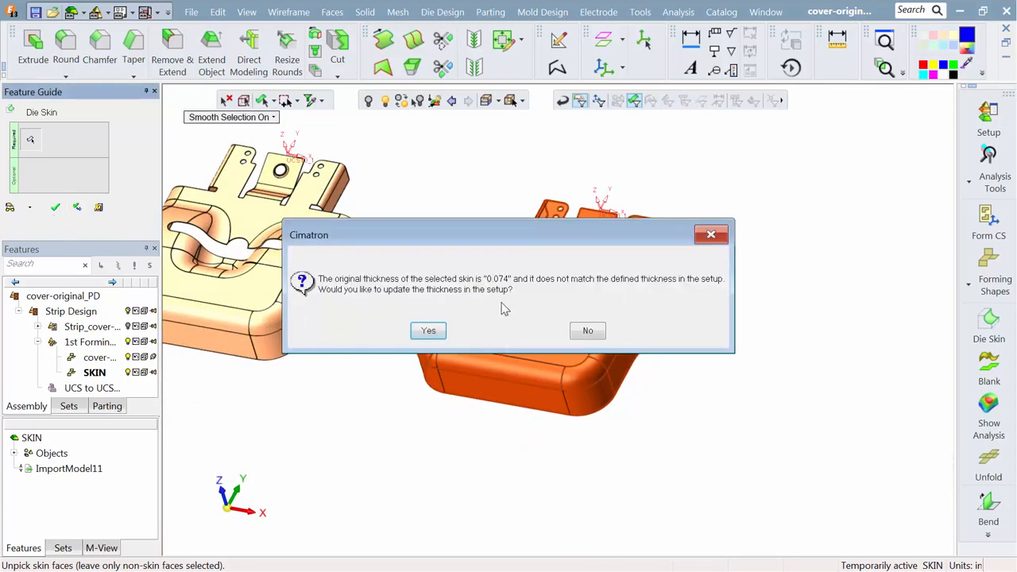
pyautogui.click(430, 332)
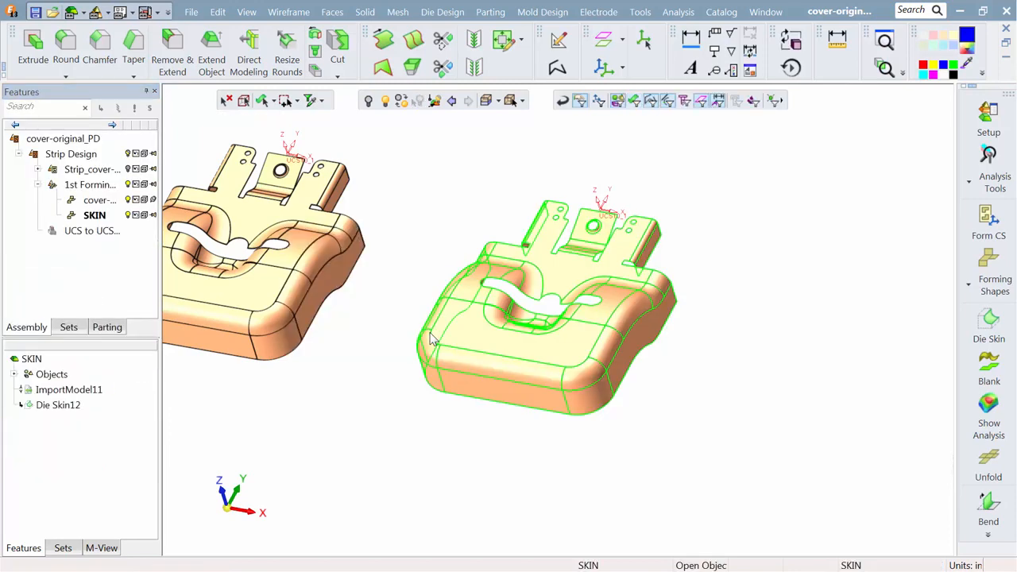
# - In the strip layout setup, set the material to HSLA 350 and include punch faces in the bounding data
pyautogui.click(986, 123)
pyautogui.click(90, 486)
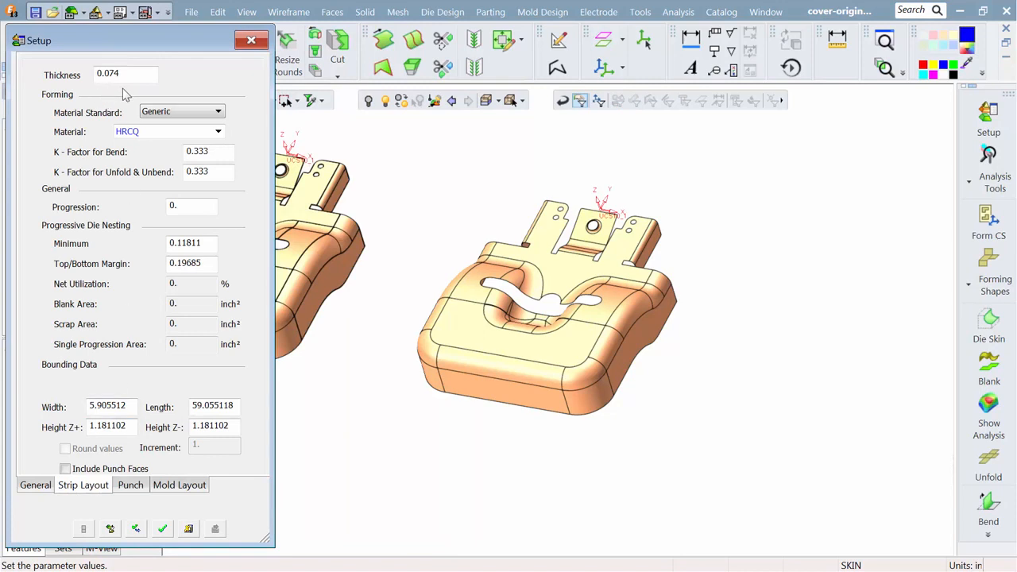
pyautogui.click(217, 132)
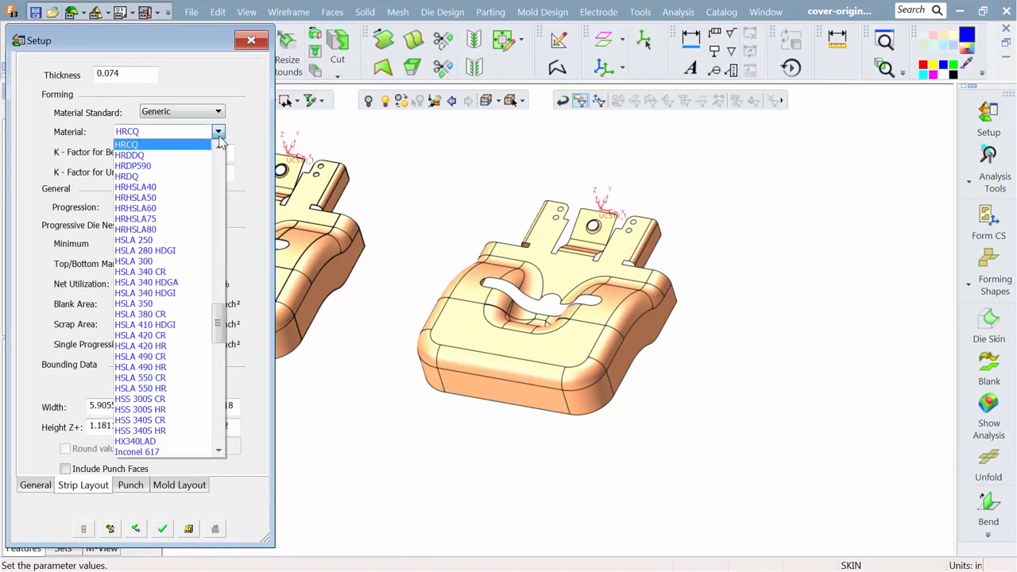
pyautogui.moveTo(220, 316)
pyautogui.mouseDown()
pyautogui.moveTo(223, 284)
pyautogui.moveTo(220, 340)
pyautogui.moveTo(220, 194)
pyautogui.moveTo(217, 316)
pyautogui.mouseUp()
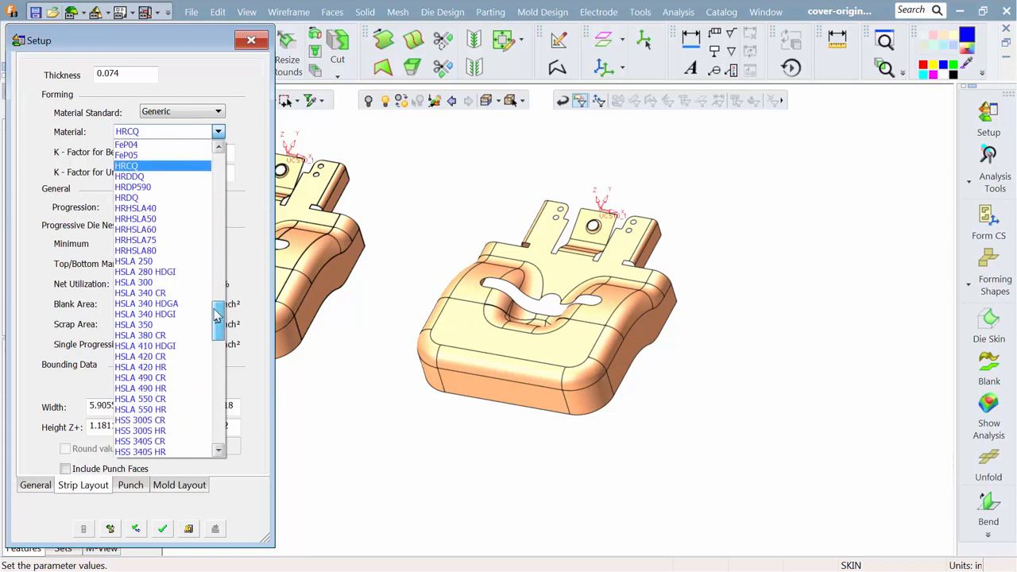
pyautogui.click(157, 324)
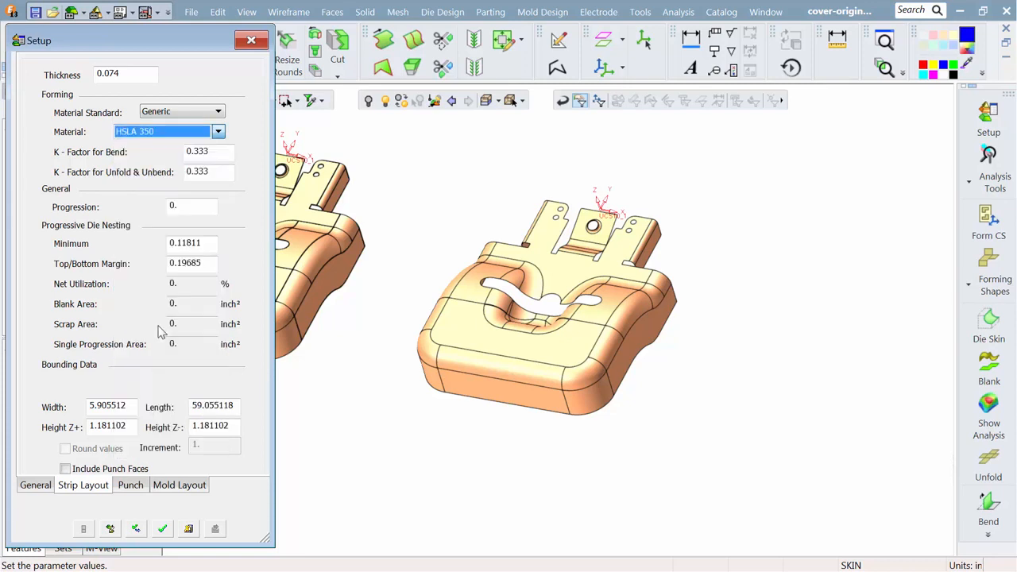
pyautogui.click(110, 472)
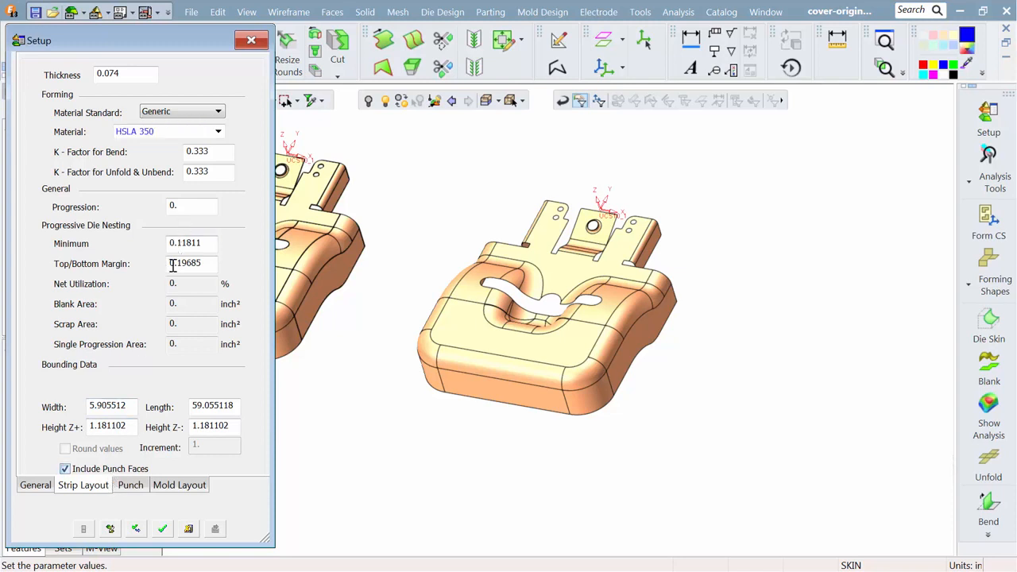
# - In the punch setup, show the reference picture of the die plates and set the through depth to 0.25
pyautogui.click(131, 485)
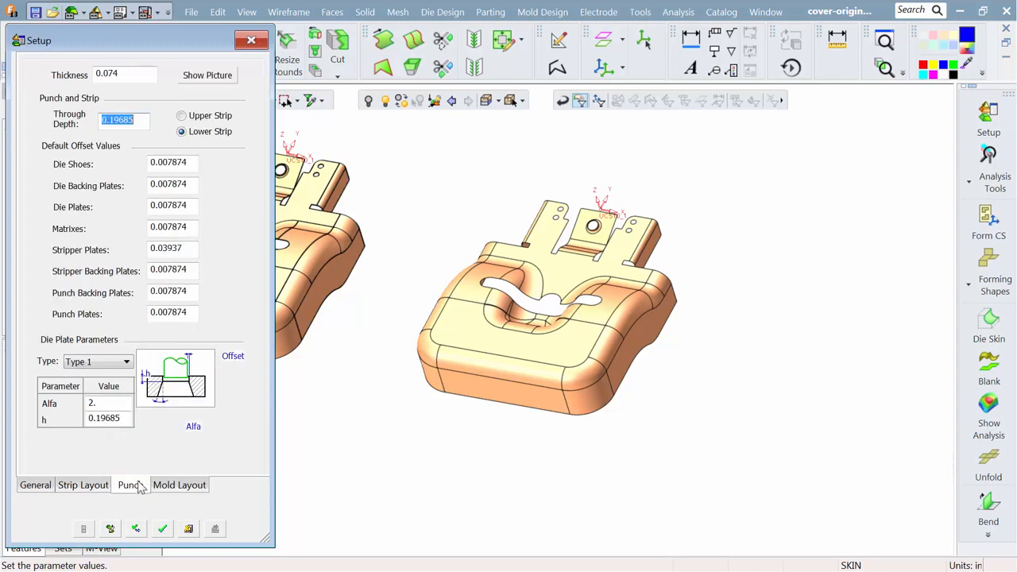
pyautogui.click(204, 77)
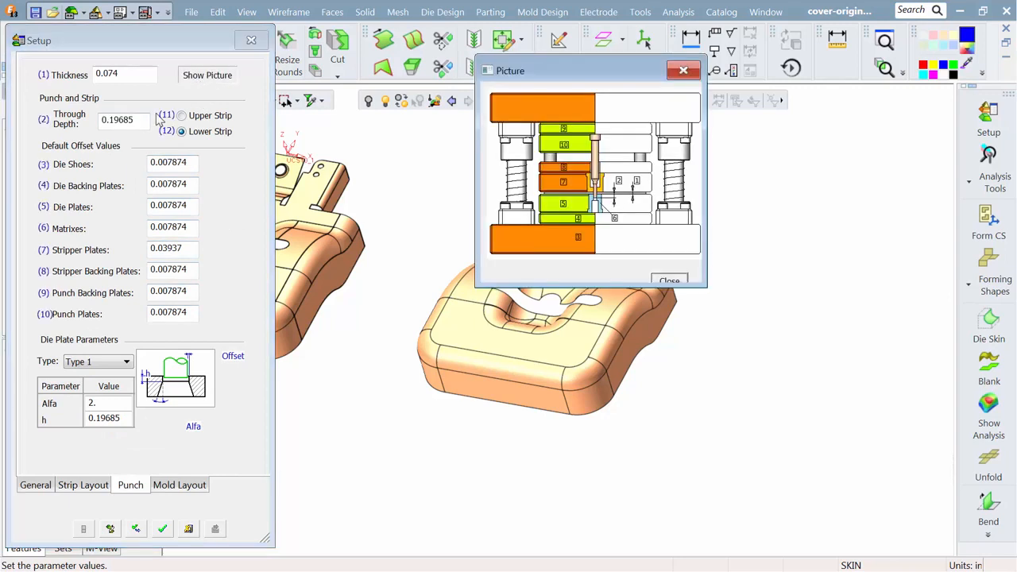
pyautogui.moveTo(137, 120); pyautogui.dragTo(71, 126)
pyautogui.write('.25')
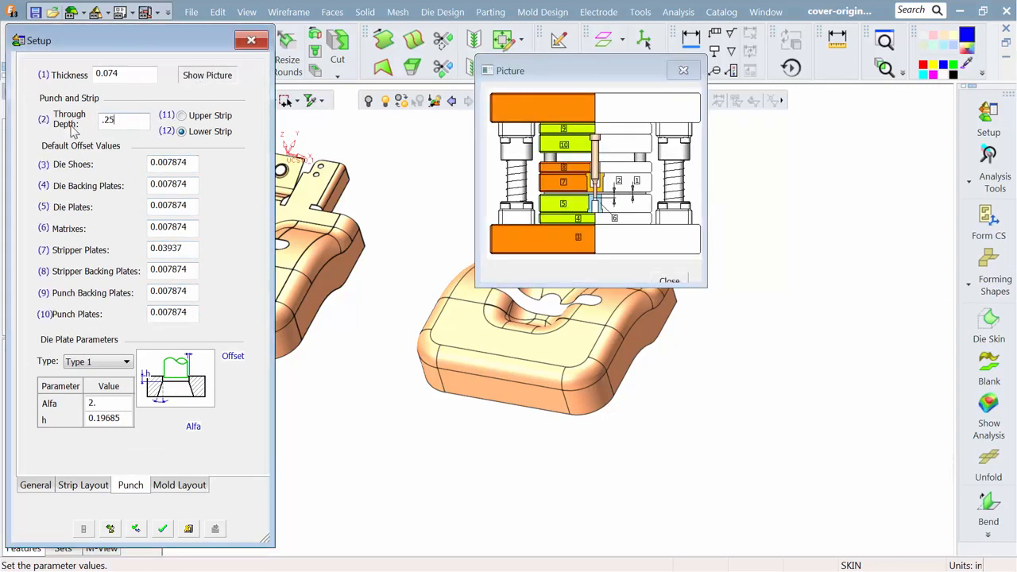
# - Set the default offsets to 0.06 for the die shoes and 0.03 for the die backing plates
pyautogui.click(193, 162)
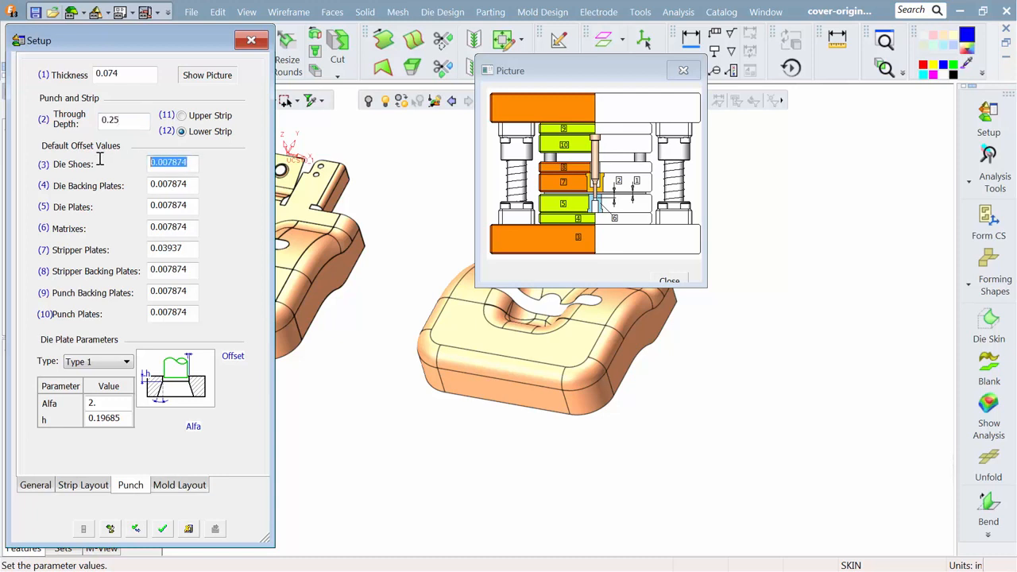
pyautogui.write('.0')
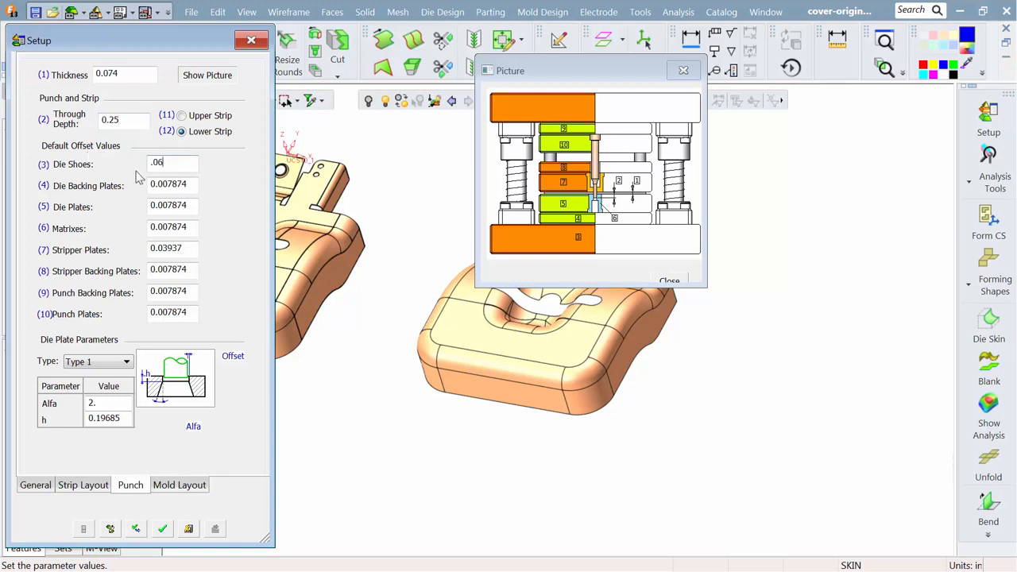
pyautogui.write('6')
pyautogui.press('Tab')
pyautogui.write('.0')
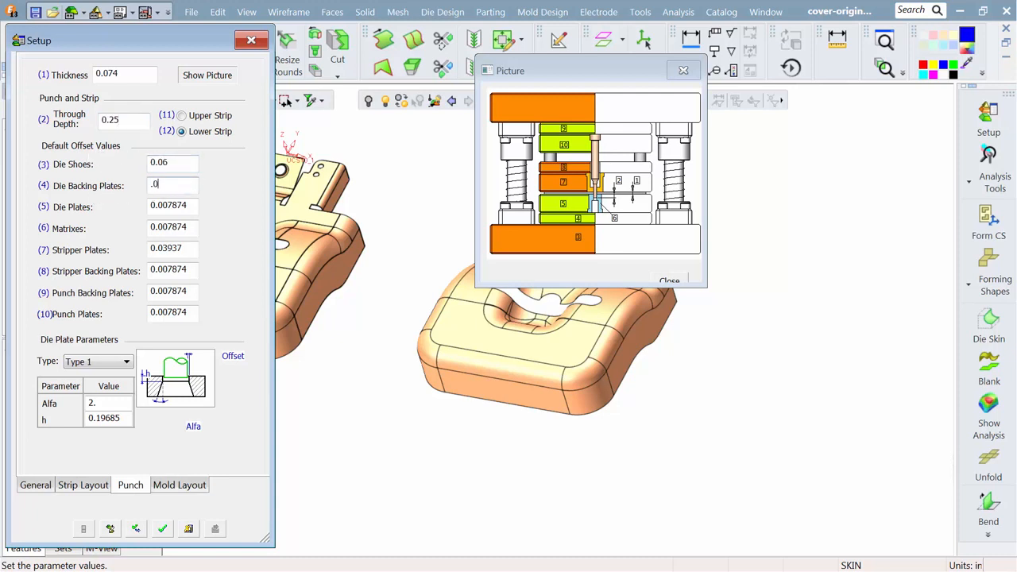
pyautogui.write('3')
pyautogui.press('Tab')
# - Set the default offsets of the die plates and the matrixes to 0.008 each
pyautogui.write('.')
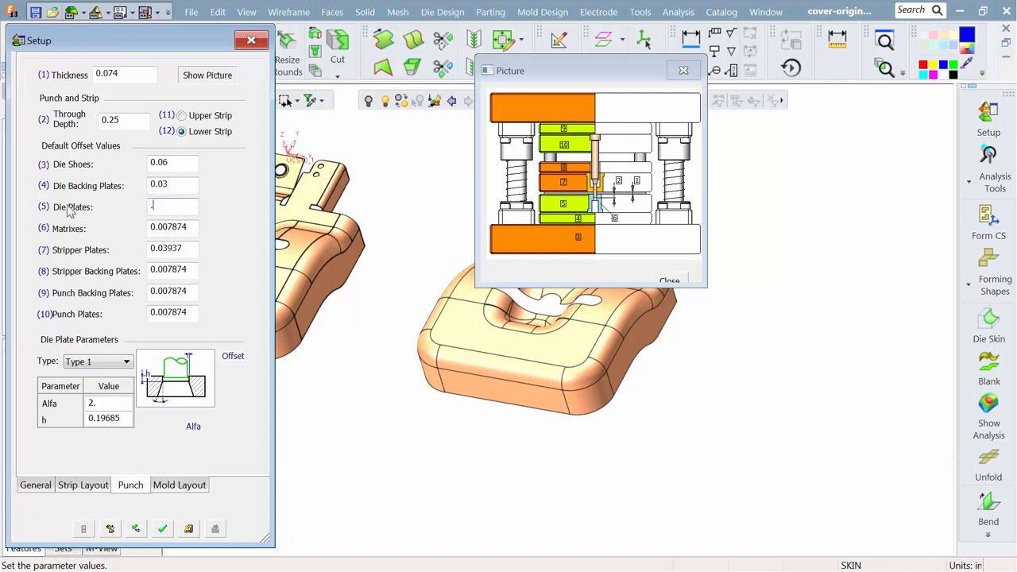
pyautogui.write('008')
pyautogui.press('Tab')
pyautogui.write('.')
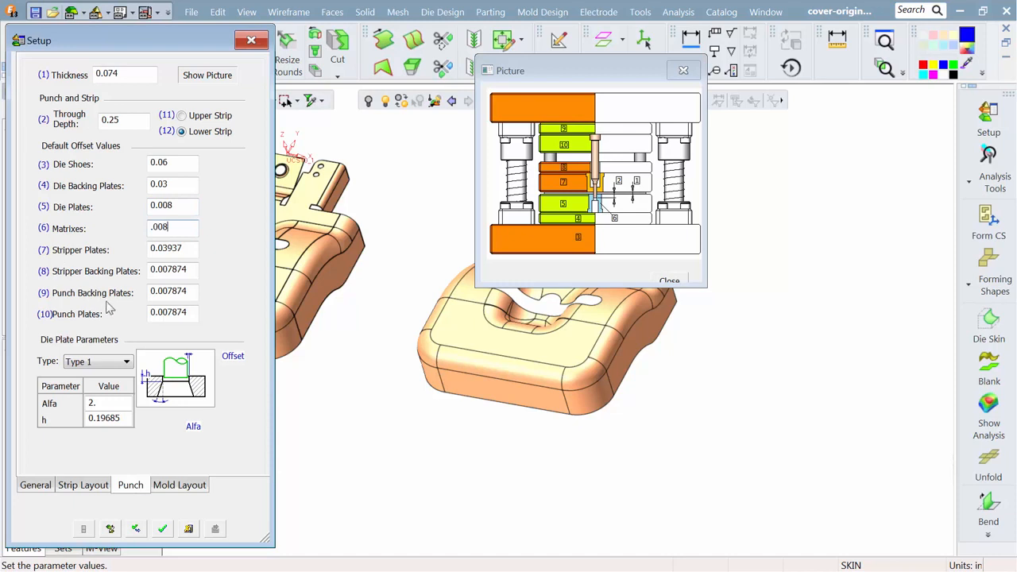
pyautogui.write('008')
pyautogui.press('Tab')
# - Set the stripper and stripper backing plate offsets to 0.03, the punch backing plates to 0 and the punch plates to 0.001
pyautogui.write('.0')
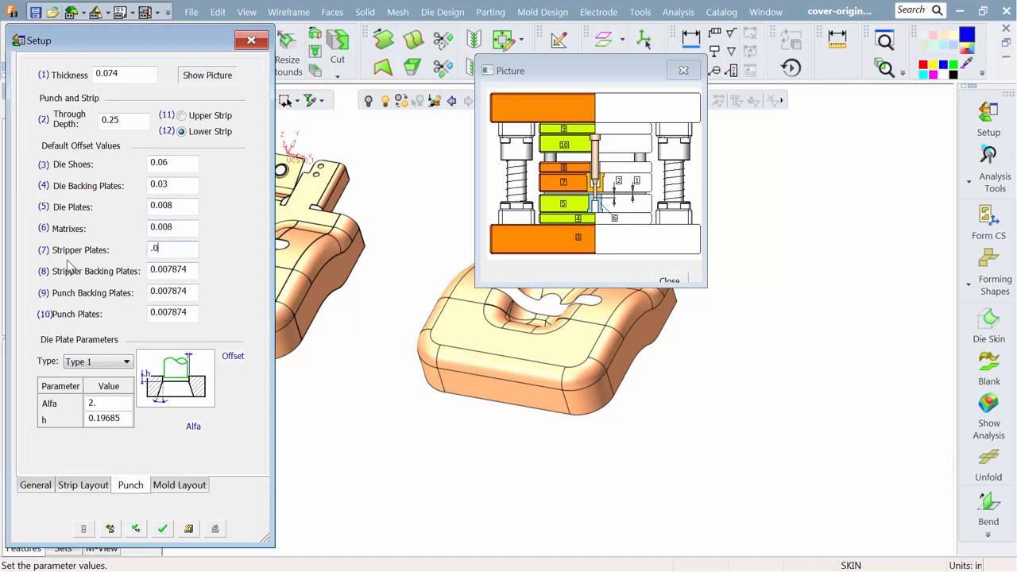
pyautogui.press('Tab')
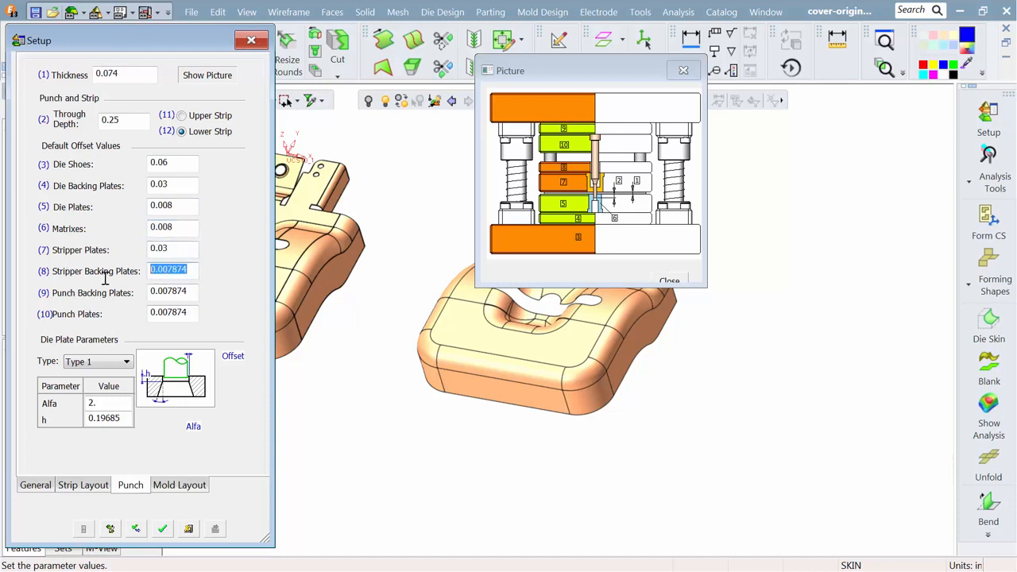
pyautogui.write('.03')
pyautogui.press('Tab')
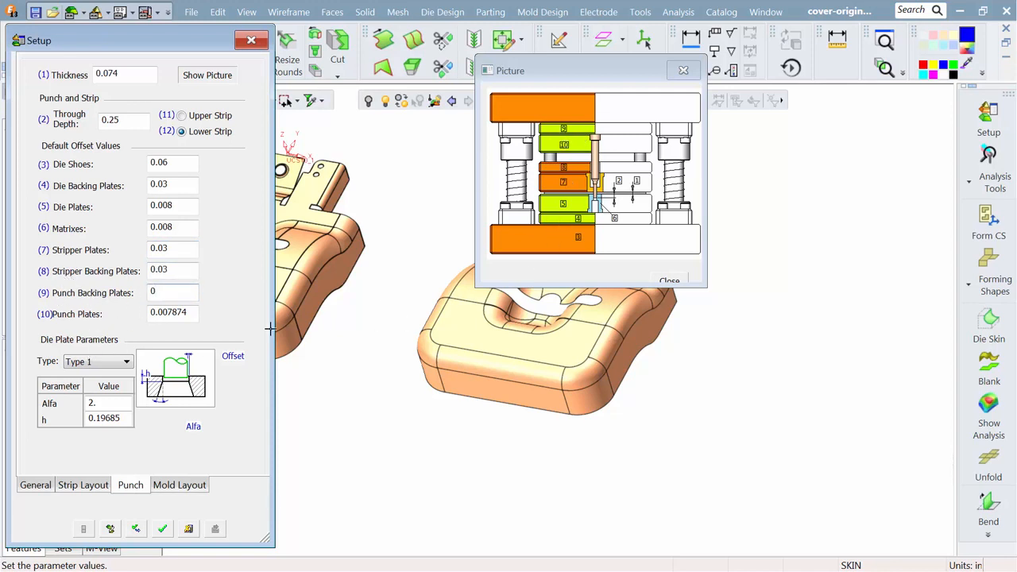
pyautogui.moveTo(194, 316); pyautogui.dragTo(114, 318)
pyautogui.write('.001')
# - Compare die plate types 2, 3 and 4 in the die plate parameters, and return to Type 1
pyautogui.click(113, 362)
pyautogui.click(98, 388)
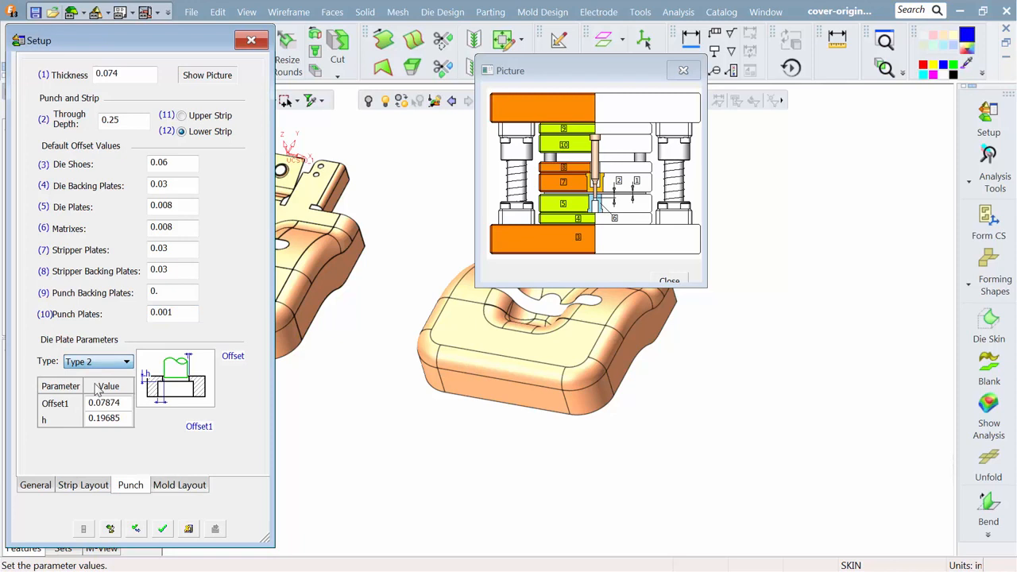
pyautogui.click(102, 363)
pyautogui.click(91, 389)
pyautogui.click(119, 364)
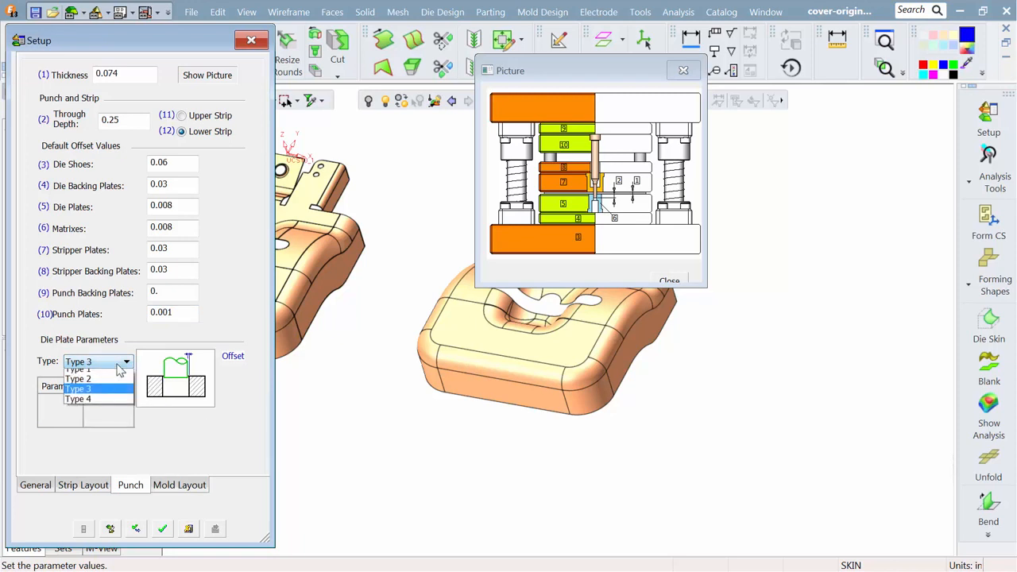
pyautogui.click(83, 399)
pyautogui.click(100, 367)
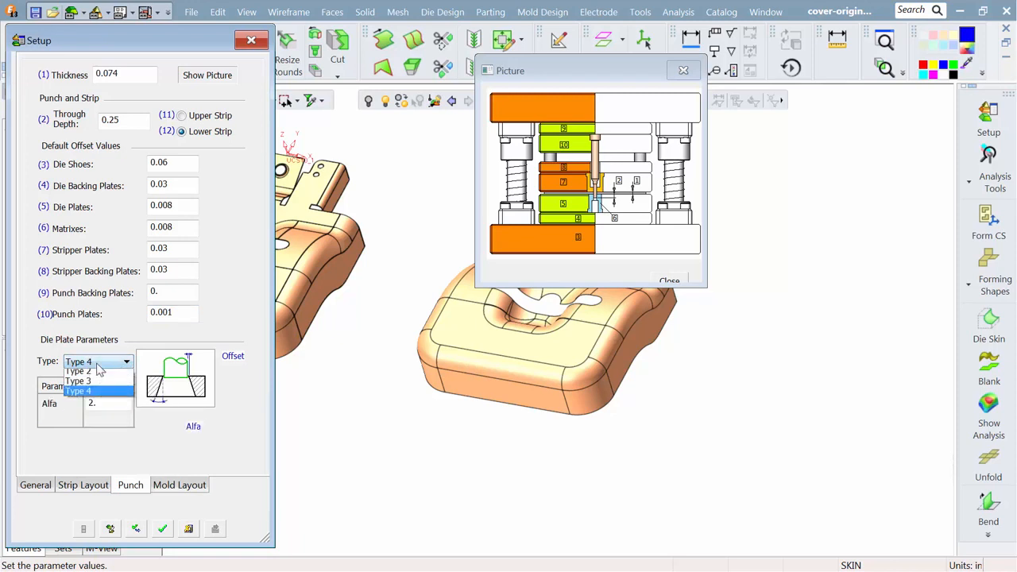
pyautogui.click(90, 375)
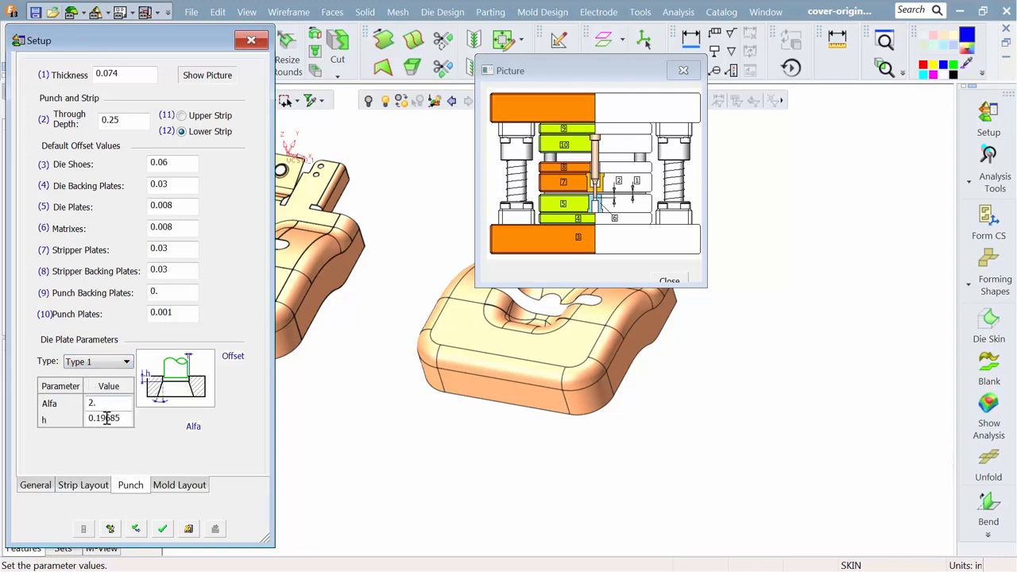
# - Set the Type 1 die plate's h parameter to 0.25 and apply the setup
pyautogui.moveTo(126, 419); pyautogui.dragTo(63, 408)
pyautogui.write('.25')
pyautogui.click(158, 535)
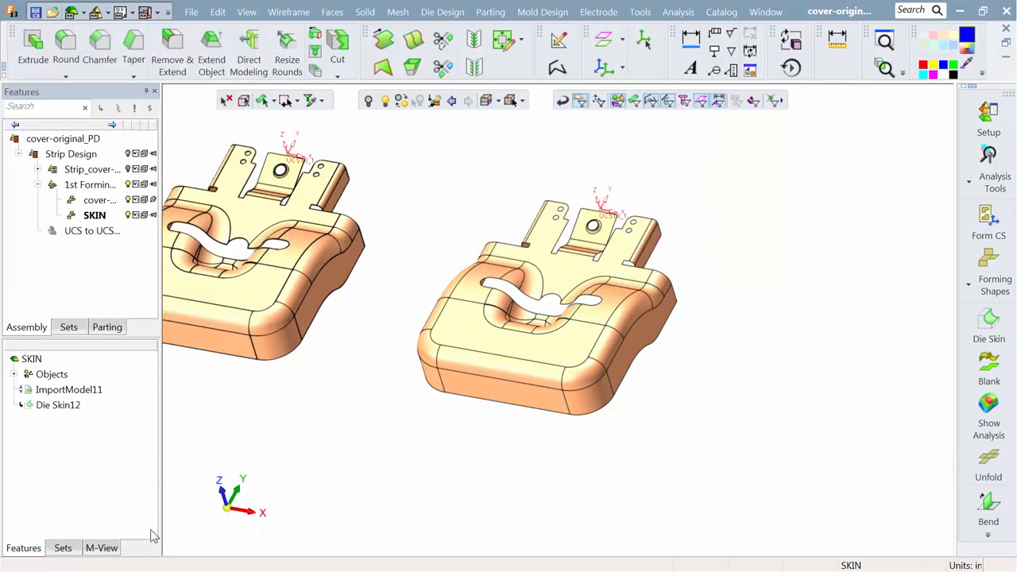
# - Add a forming shape copied from the SKIN part, named FLANGE, at a forming progression of 30 inches beside it
pyautogui.moveTo(735, 394); pyautogui.dragTo(548, 351, button='middle')
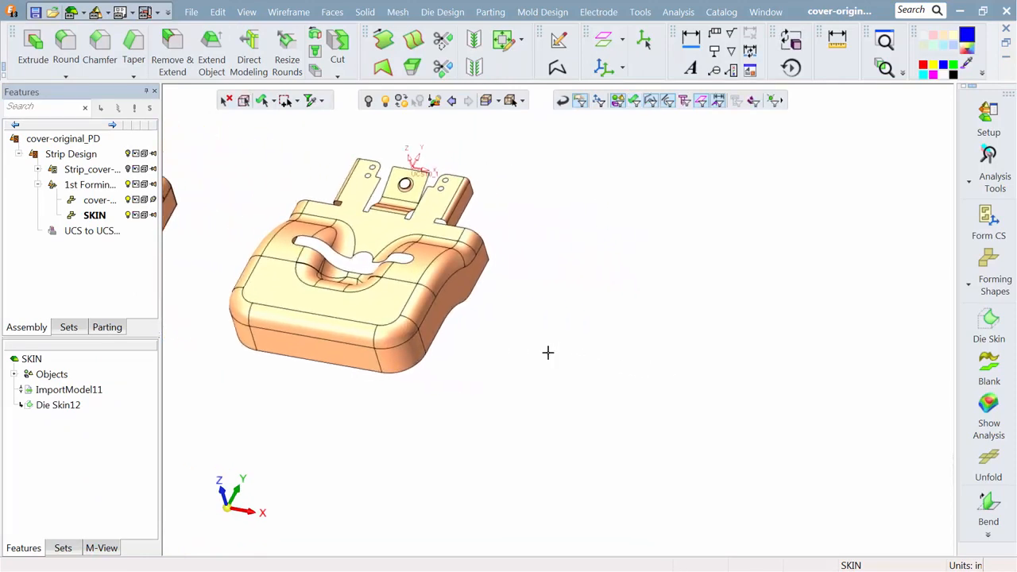
pyautogui.click(988, 267)
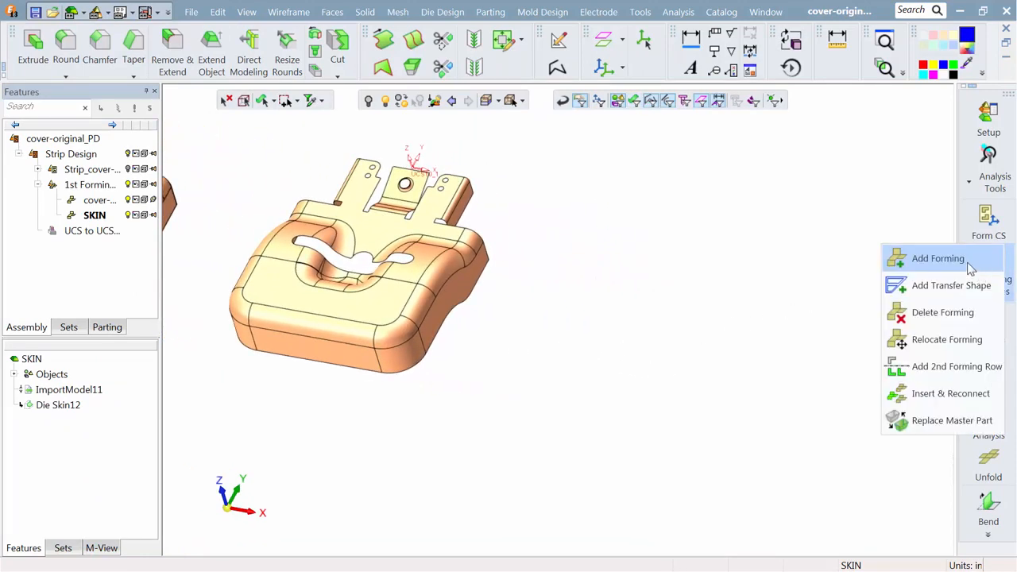
pyautogui.click(966, 261)
pyautogui.click(471, 270)
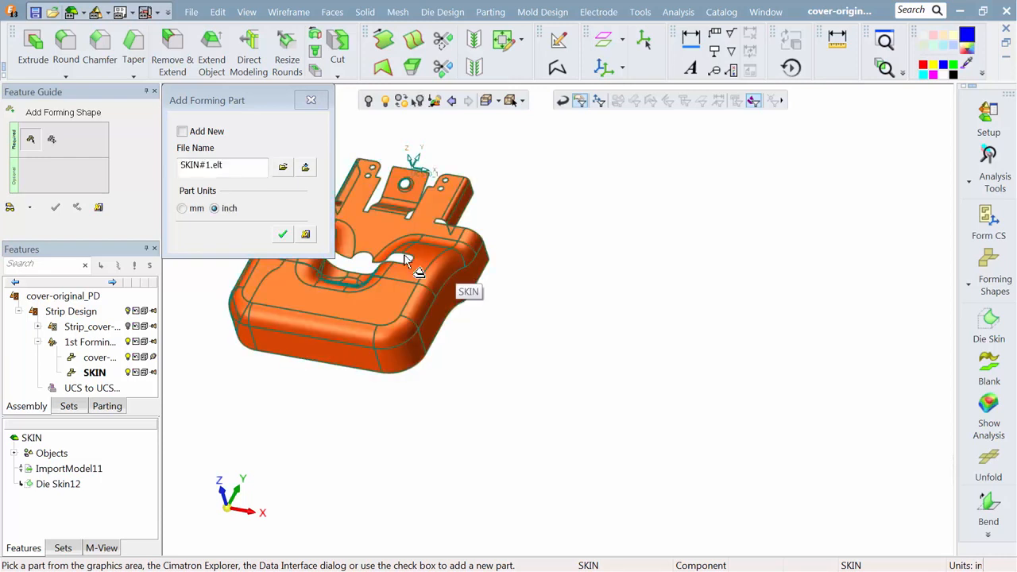
pyautogui.moveTo(232, 169); pyautogui.dragTo(134, 172)
pyautogui.write('F')
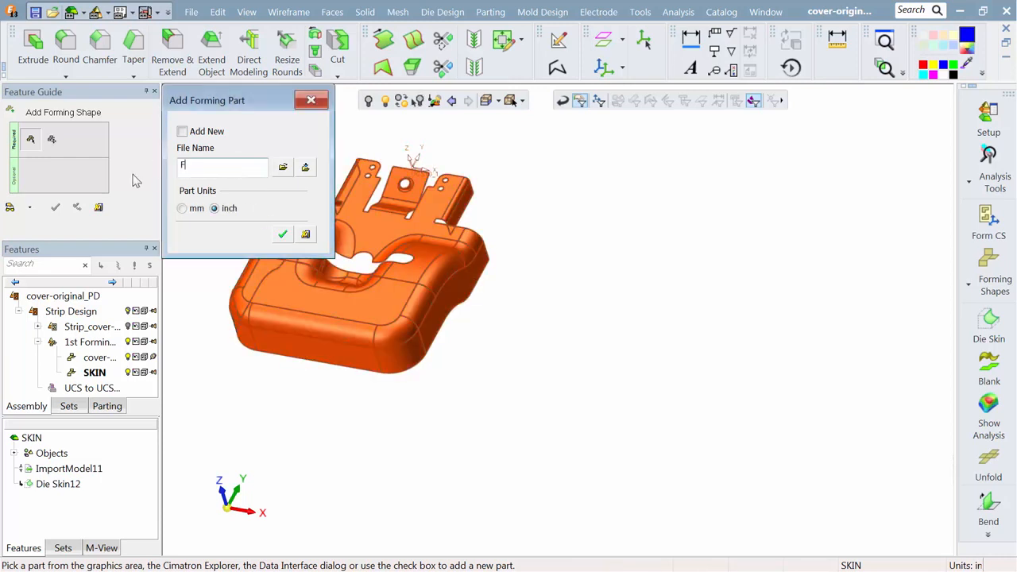
pyautogui.write('LANGE')
pyautogui.click(282, 234)
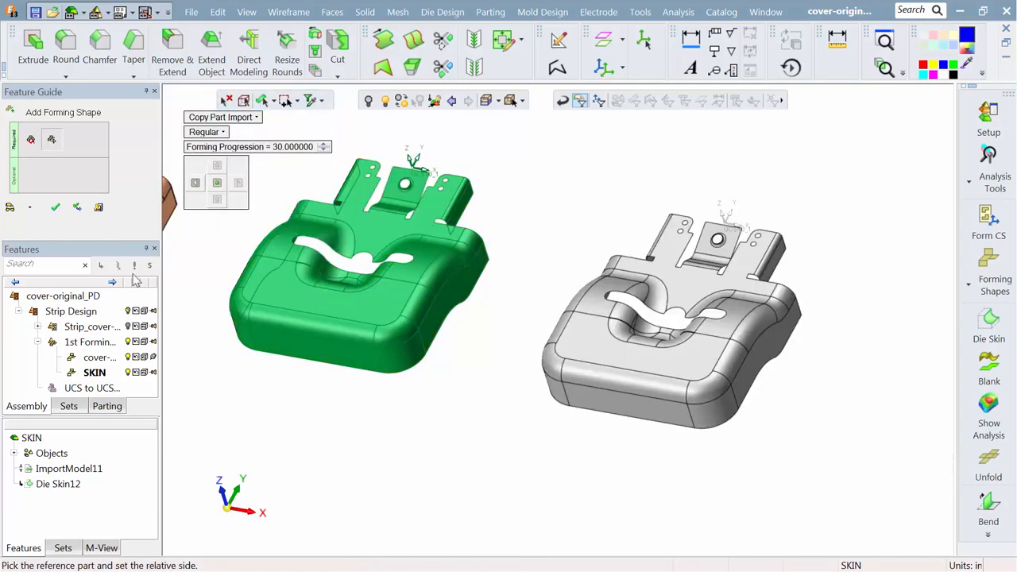
pyautogui.click(56, 210)
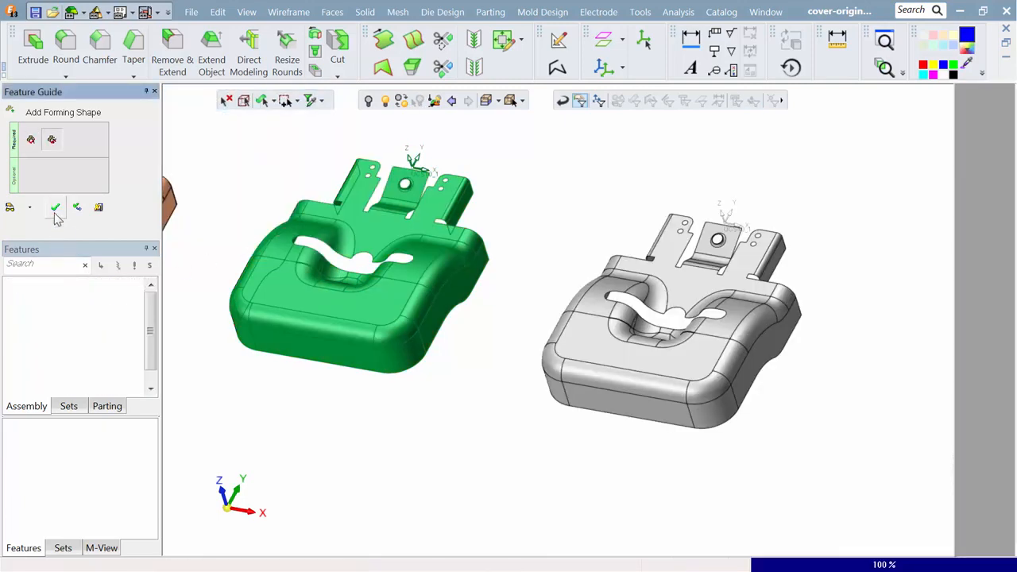
# - Start an Extend by Draft Angle on the FLANGE part's outer rounded faces with a delta of 5, and preview it
pyautogui.scroll(5, 495, 304)
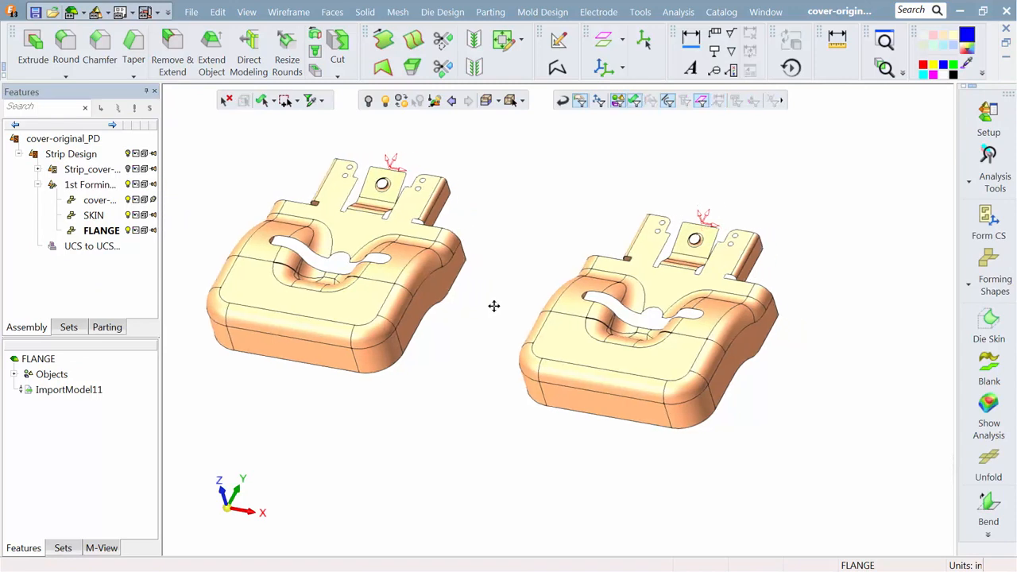
pyautogui.scroll(2, 434, 258)
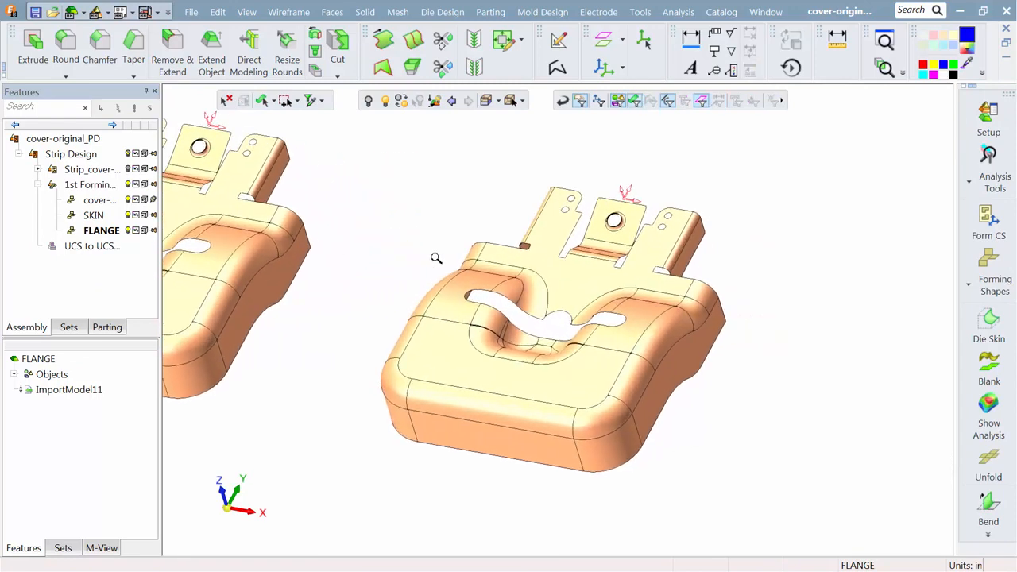
pyautogui.click(331, 13)
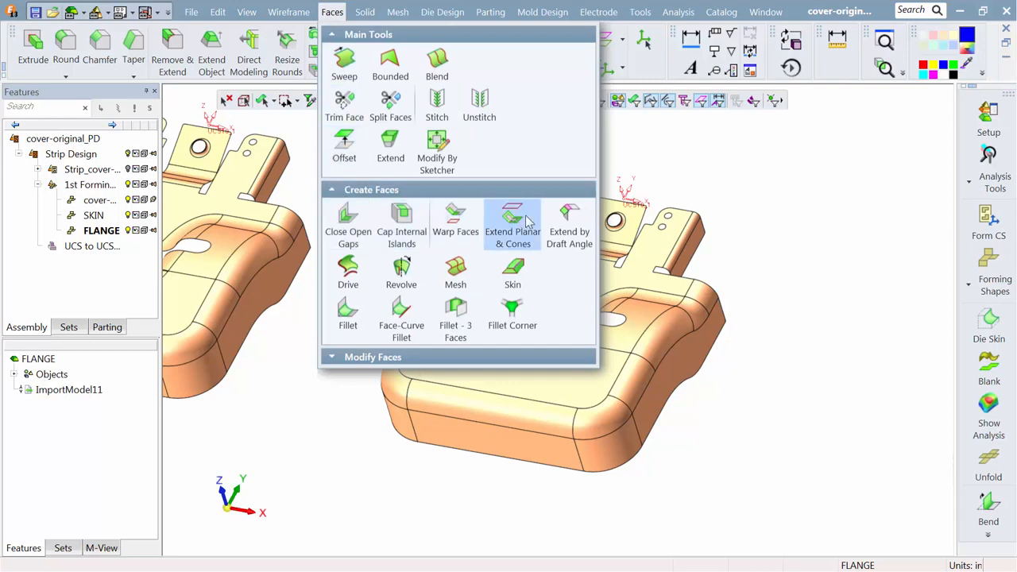
pyautogui.click(565, 227)
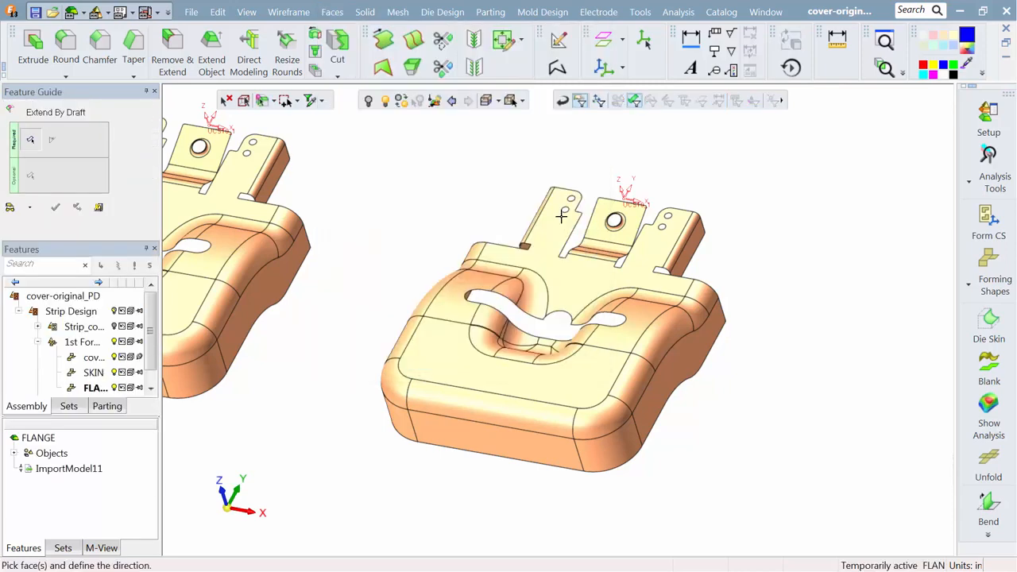
pyautogui.click(669, 329)
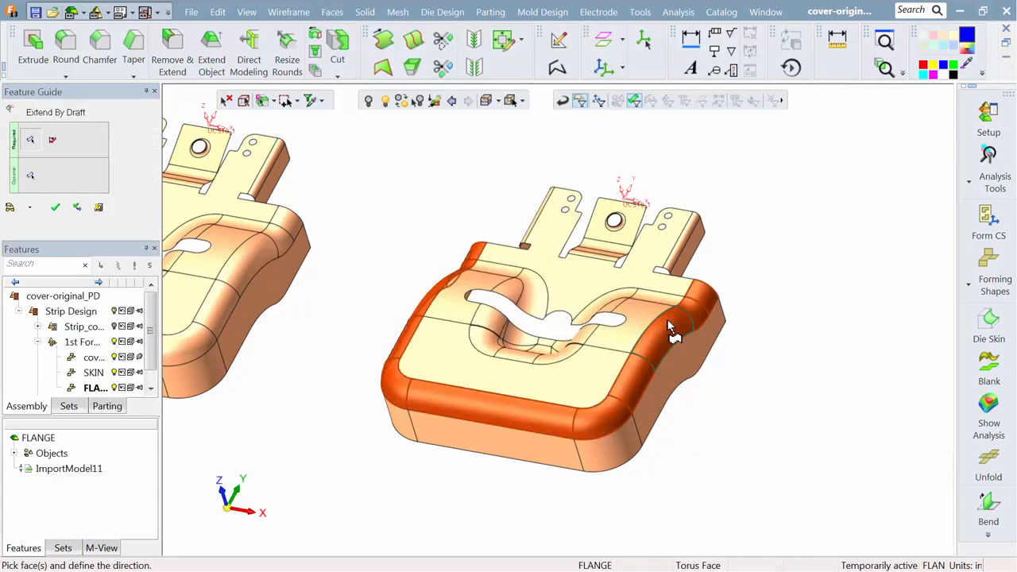
pyautogui.middleClick(668, 321)
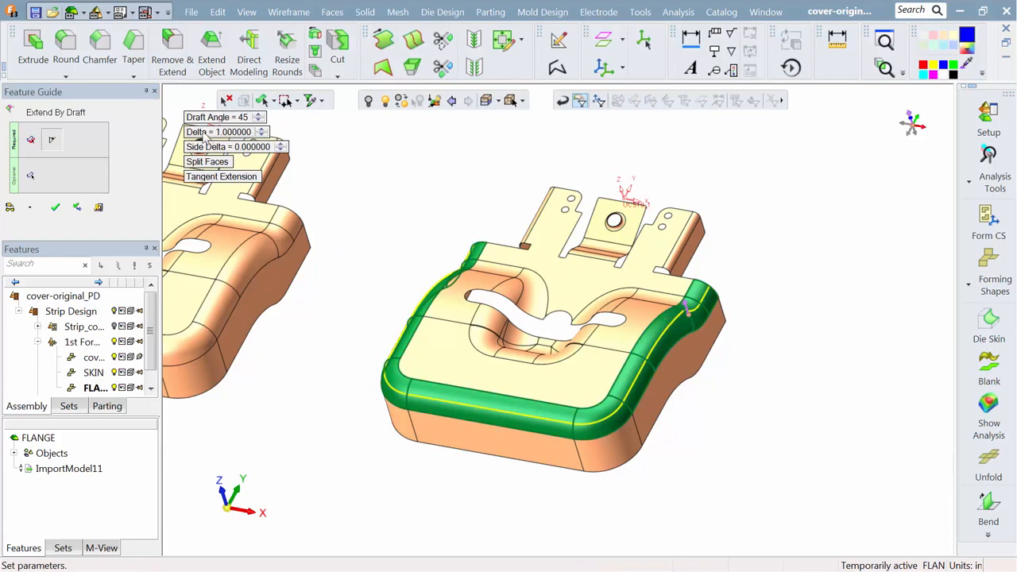
pyautogui.click(229, 134)
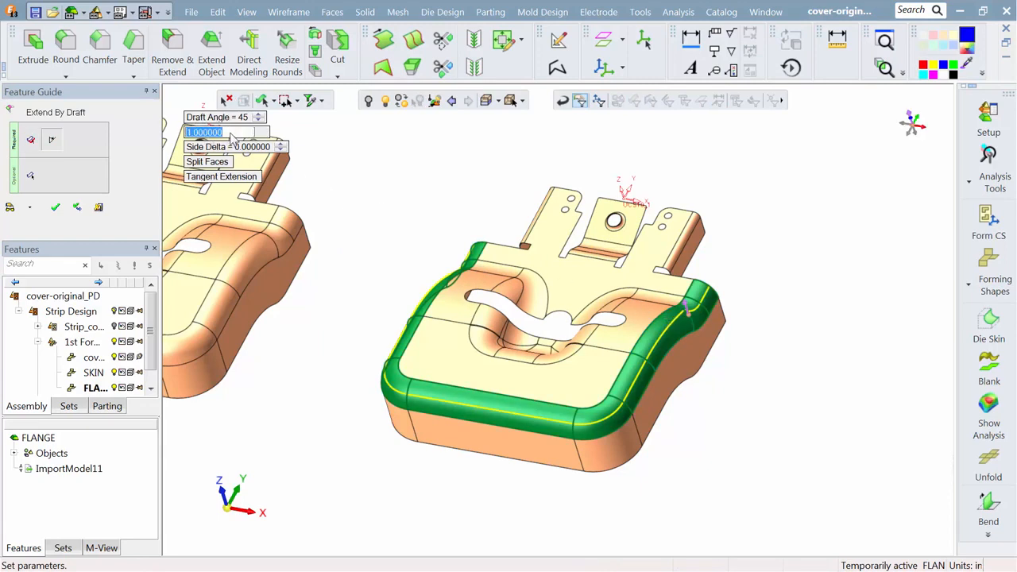
pyautogui.write('5')
pyautogui.press('Return')
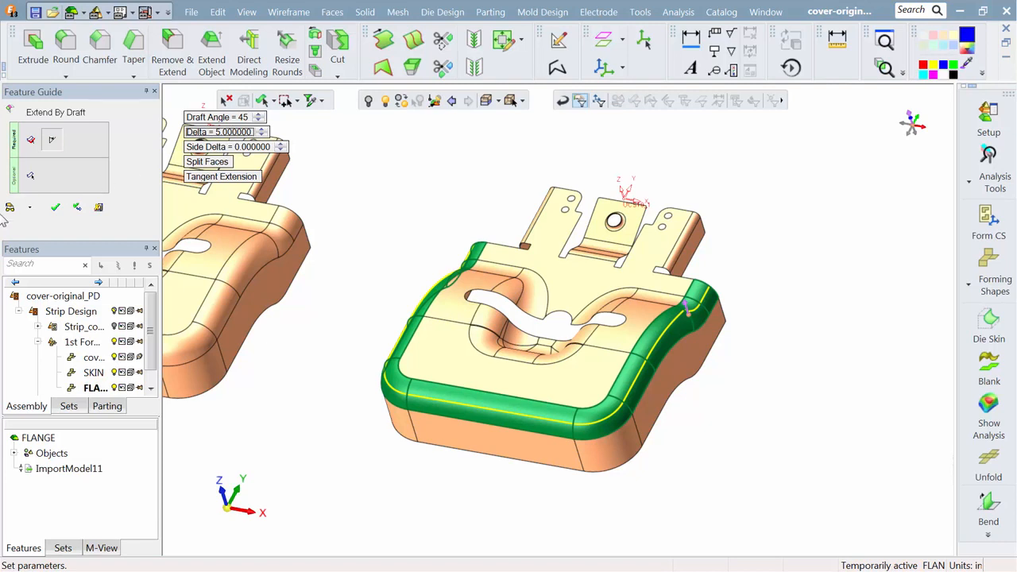
pyautogui.click(9, 210)
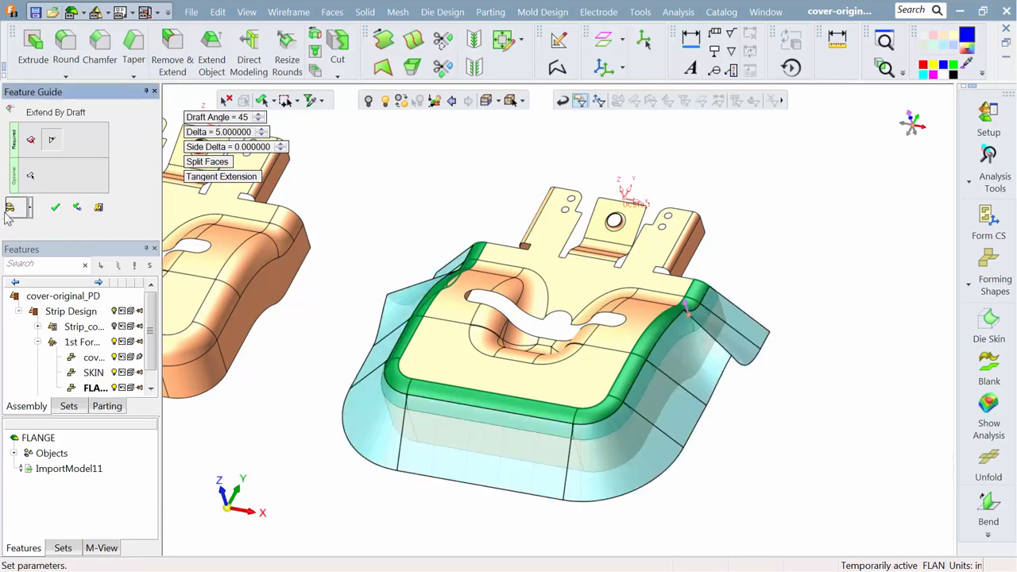
# - Exclude the curved edges on both sides of the cover from the draft extension and preview the result
pyautogui.click(31, 176)
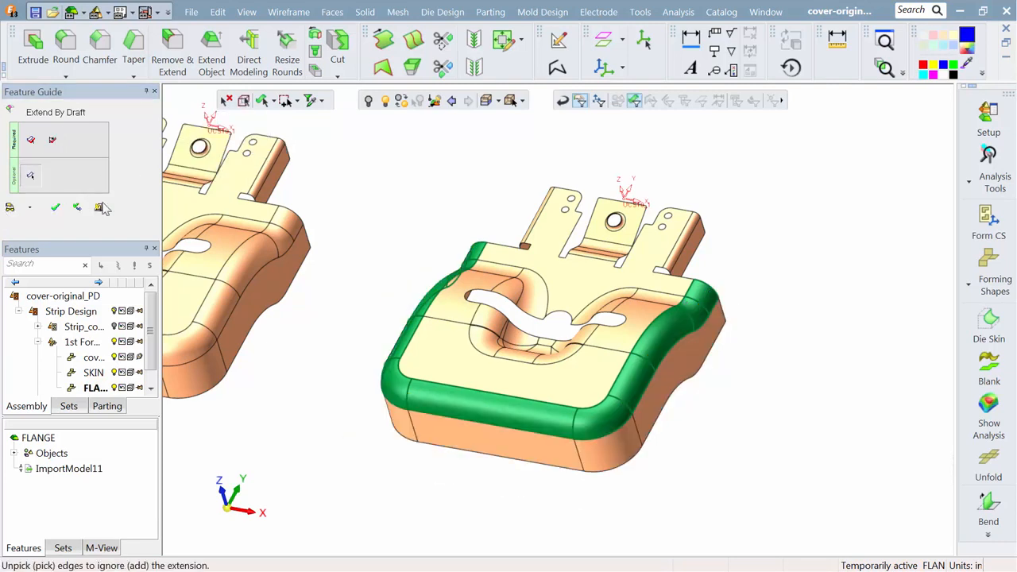
pyautogui.click(697, 318)
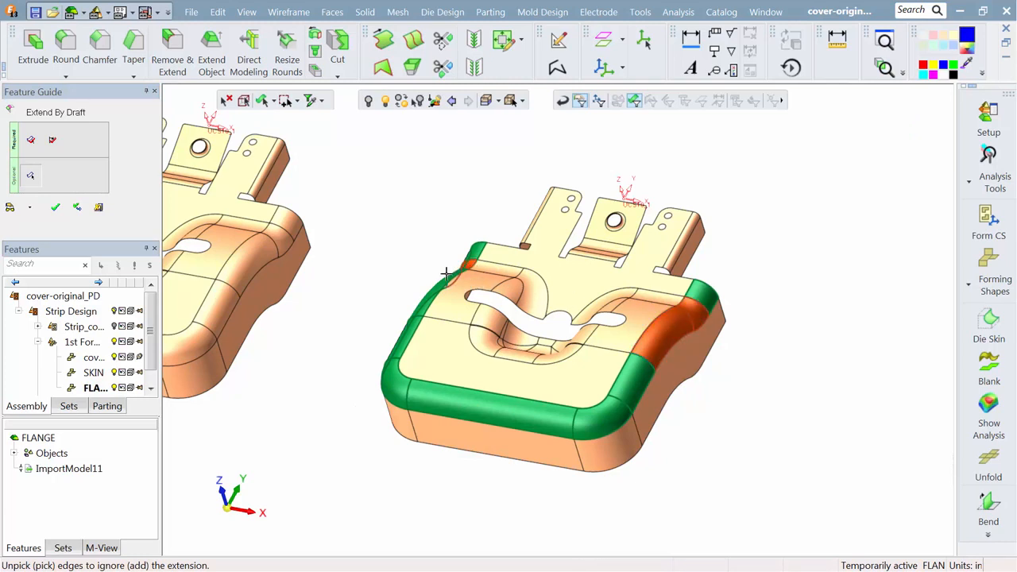
pyautogui.click(452, 280)
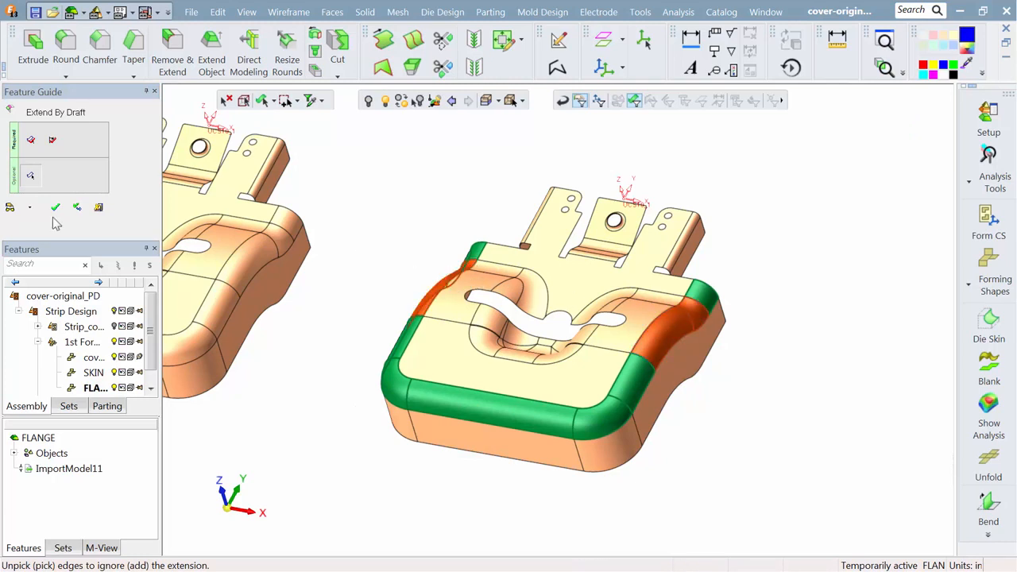
pyautogui.click(10, 208)
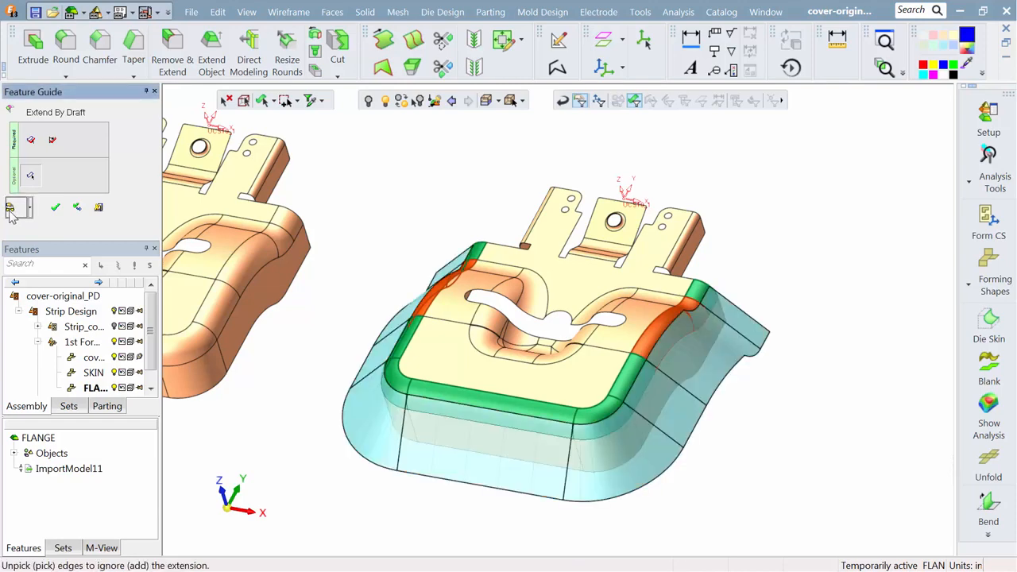
pyautogui.moveTo(376, 201); pyautogui.dragTo(319, 161, button='middle')
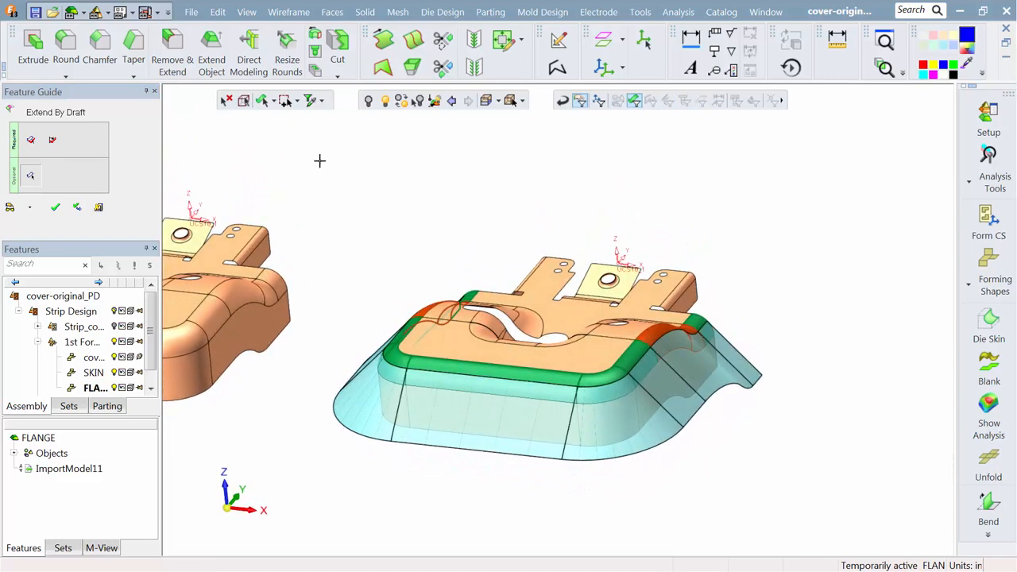
# - Set the draft extension's delta to 6 and side delta to 0.5, preview it and create the extension
pyautogui.click(52, 142)
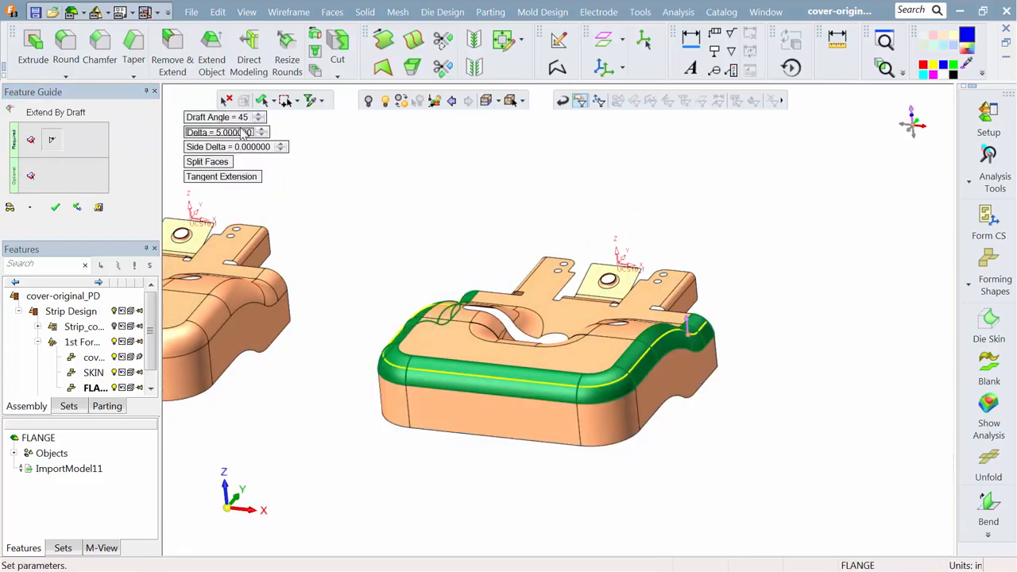
pyautogui.click(243, 132)
pyautogui.write('6')
pyautogui.press('Return')
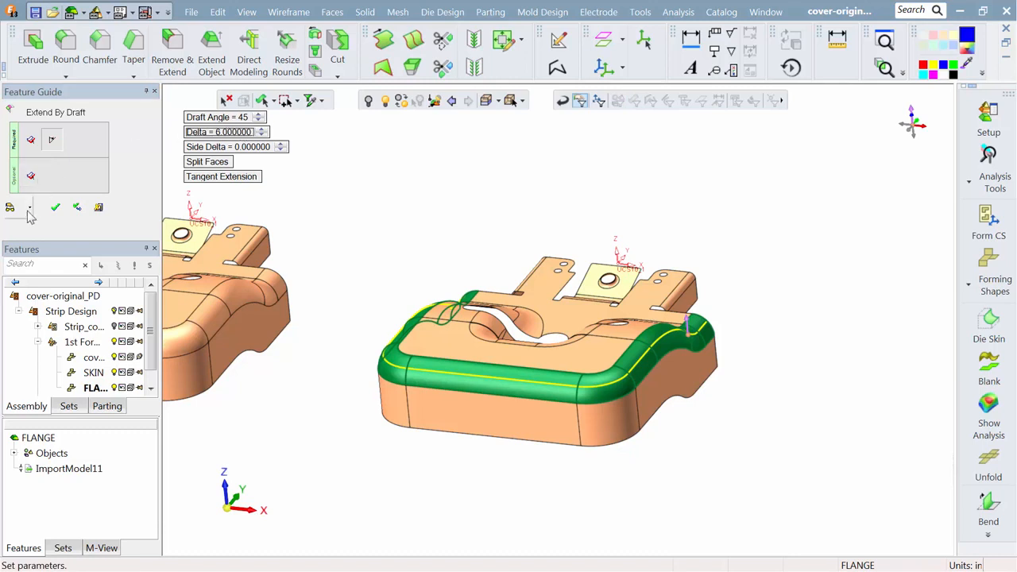
pyautogui.click(205, 147)
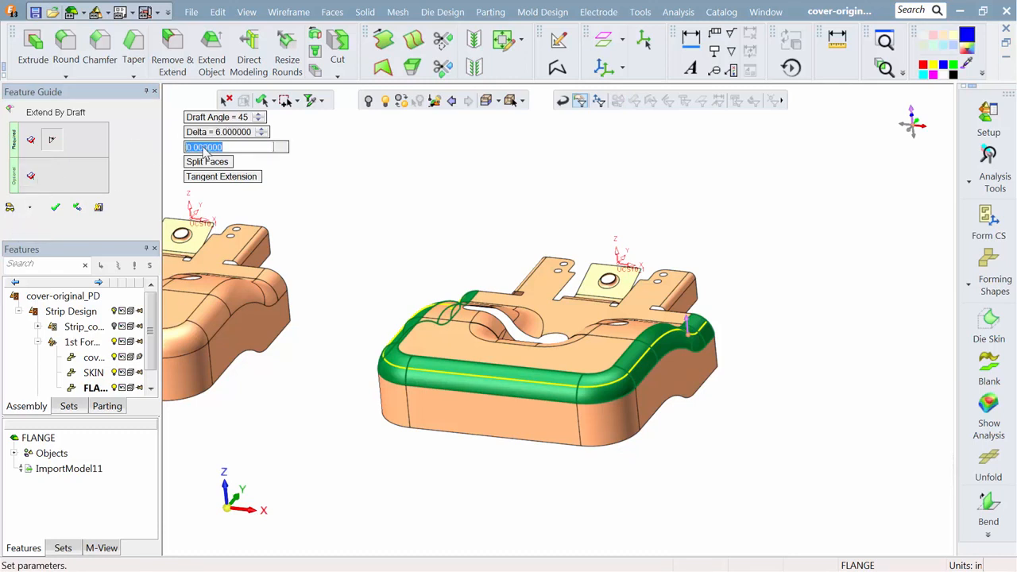
pyautogui.write('0.5')
pyautogui.press('Return')
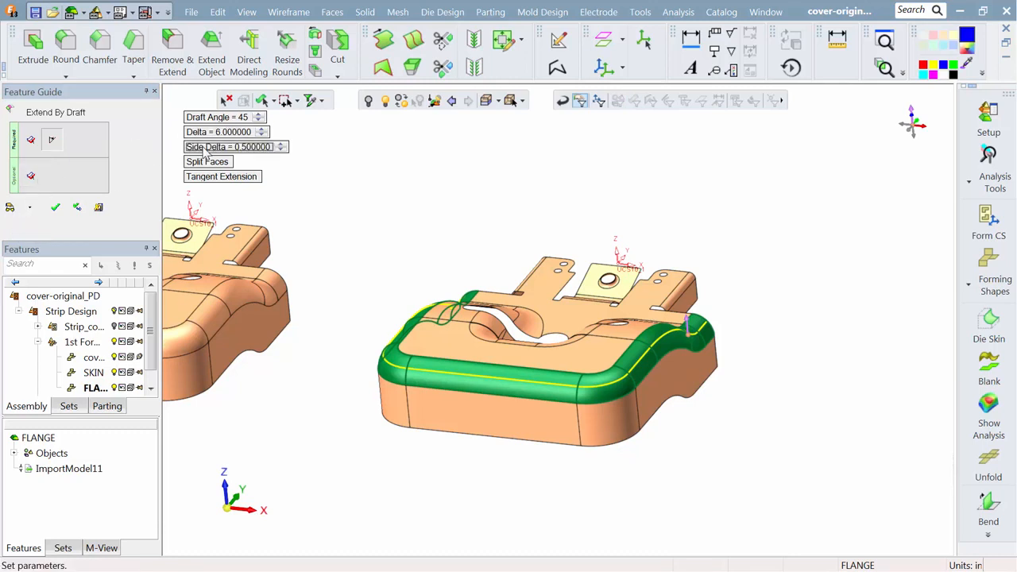
pyautogui.click(13, 210)
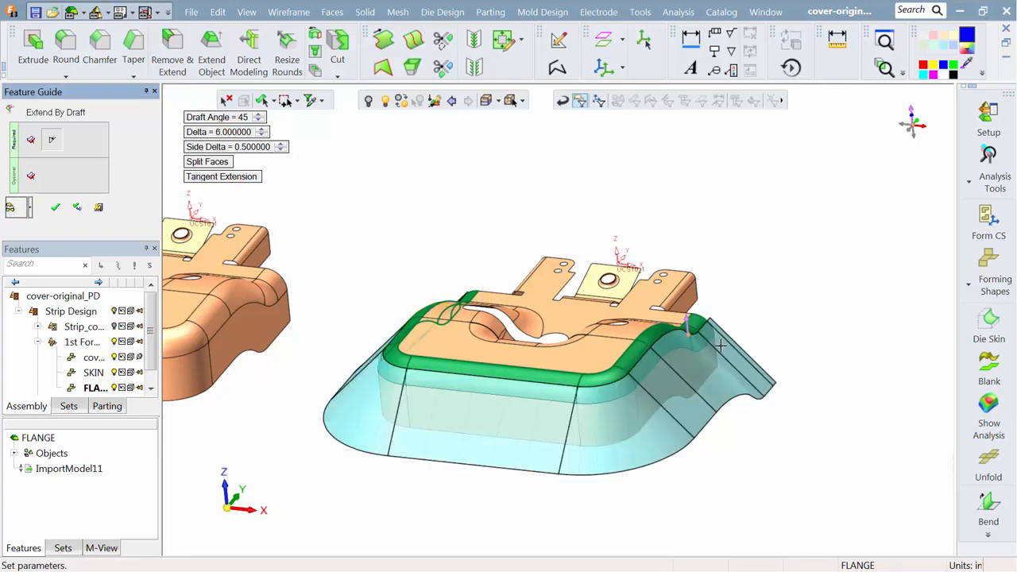
pyautogui.moveTo(738, 309); pyautogui.dragTo(719, 321, button='middle')
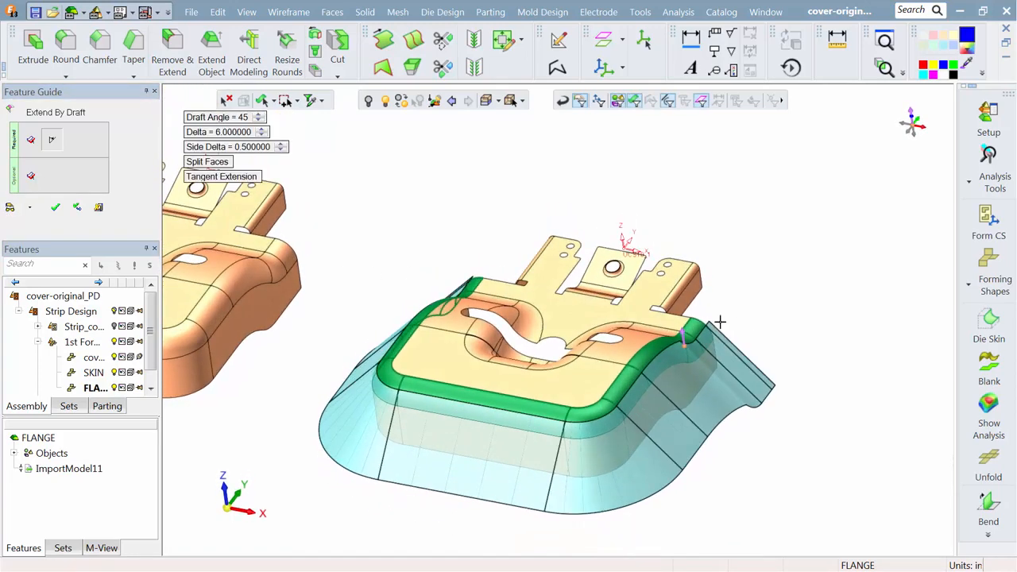
pyautogui.click(56, 209)
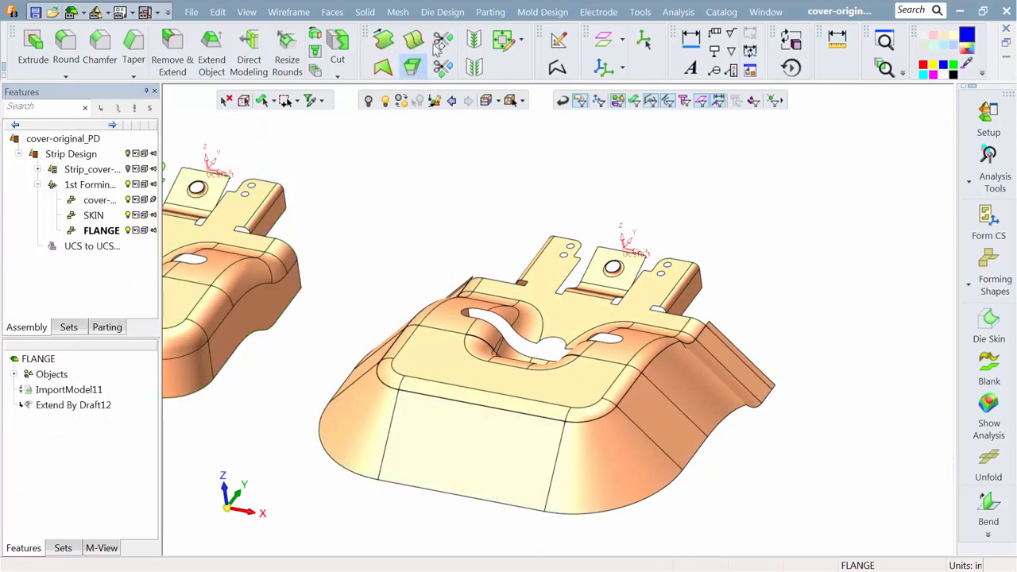
# - Color the new drafted extension faces of the FLANGE part cyan
pyautogui.click(359, 382)
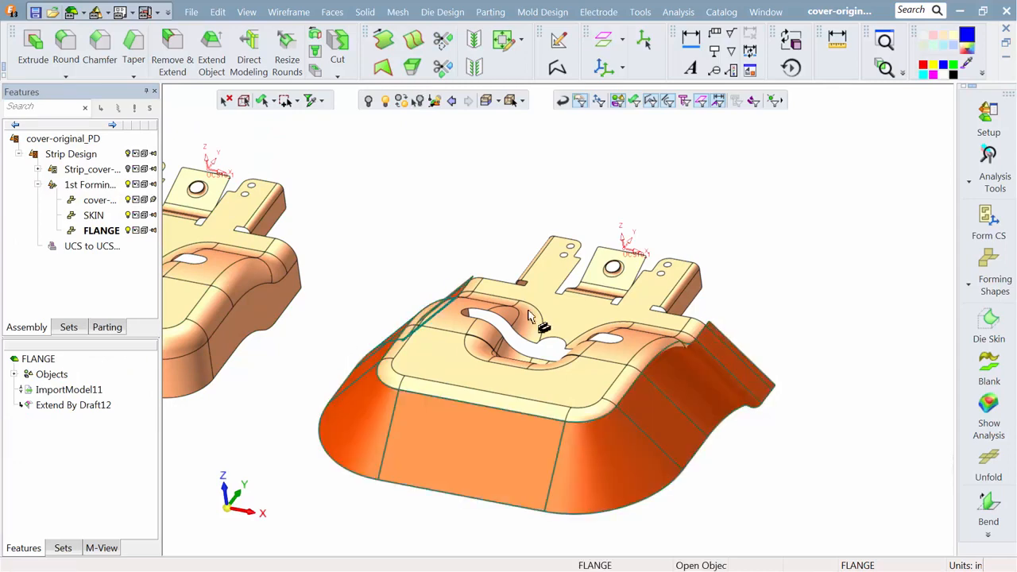
pyautogui.click(924, 76)
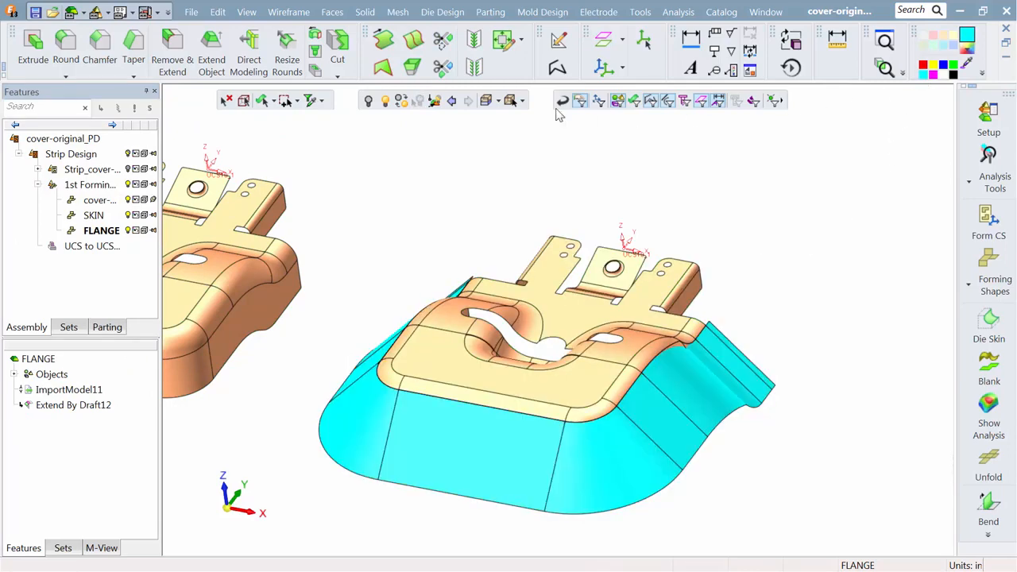
# - Start a Blank on Binder on the FLANGE part, with the cyan draft extension faces as binder and the original outer walls as faces to blank
pyautogui.click(446, 21)
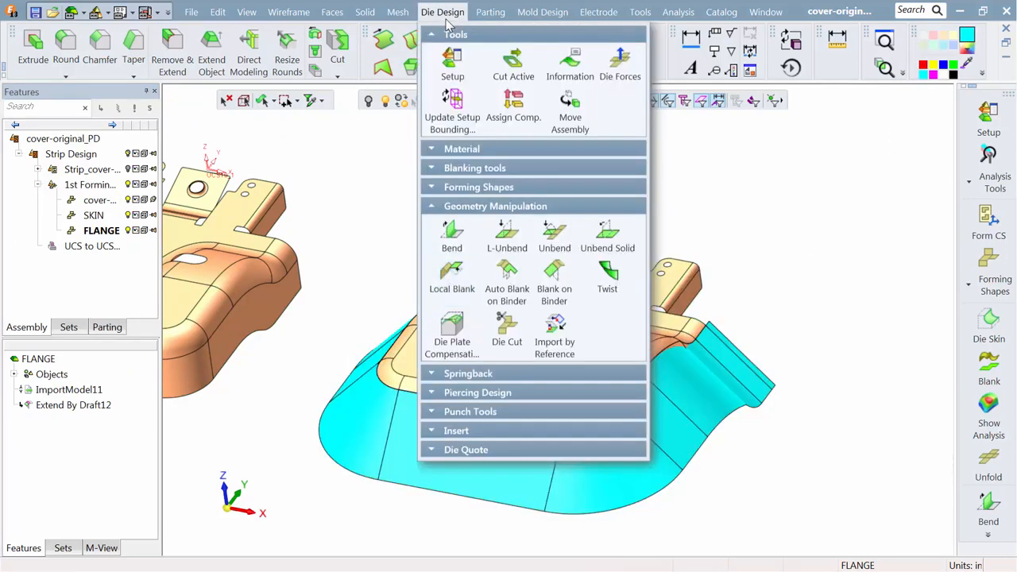
pyautogui.click(545, 286)
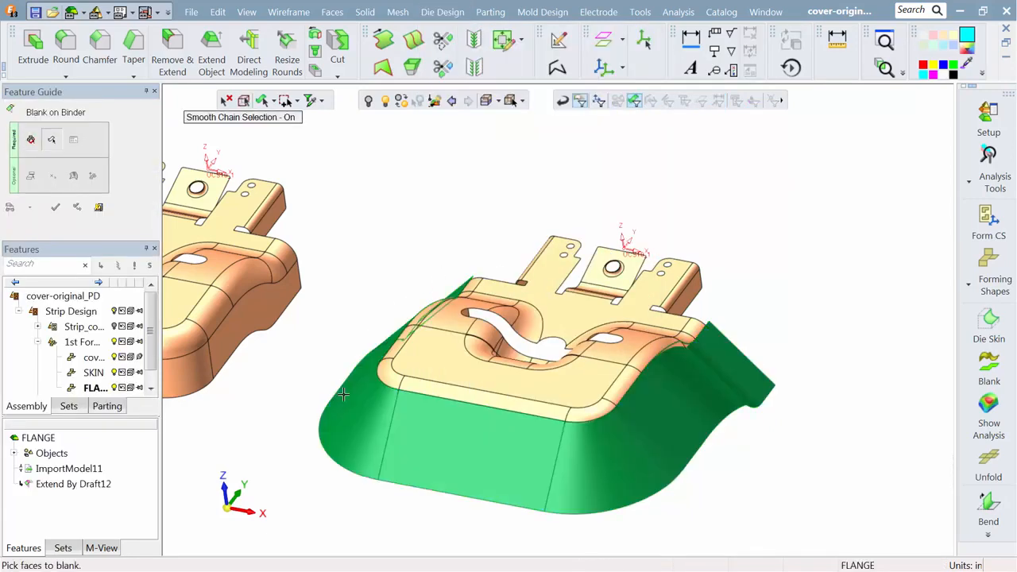
pyautogui.moveTo(392, 391); pyautogui.dragTo(302, 334, button='middle')
pyautogui.click(388, 432)
pyautogui.middleClick(287, 276)
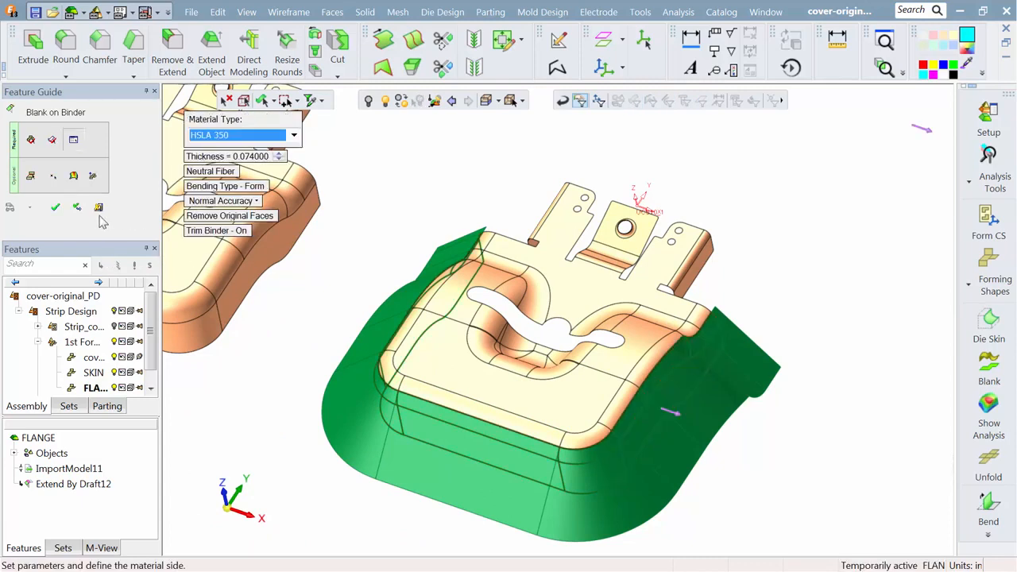
# - Review the boundary condition types and create the Blank on Binder with HSLA 350 material and a thickness of 0.074
pyautogui.click(31, 176)
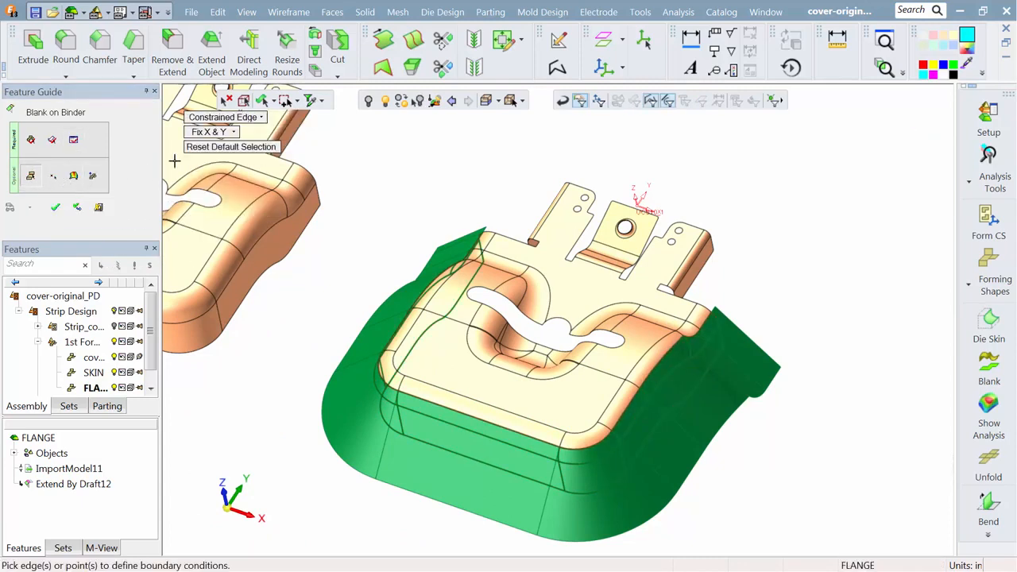
pyautogui.click(230, 117)
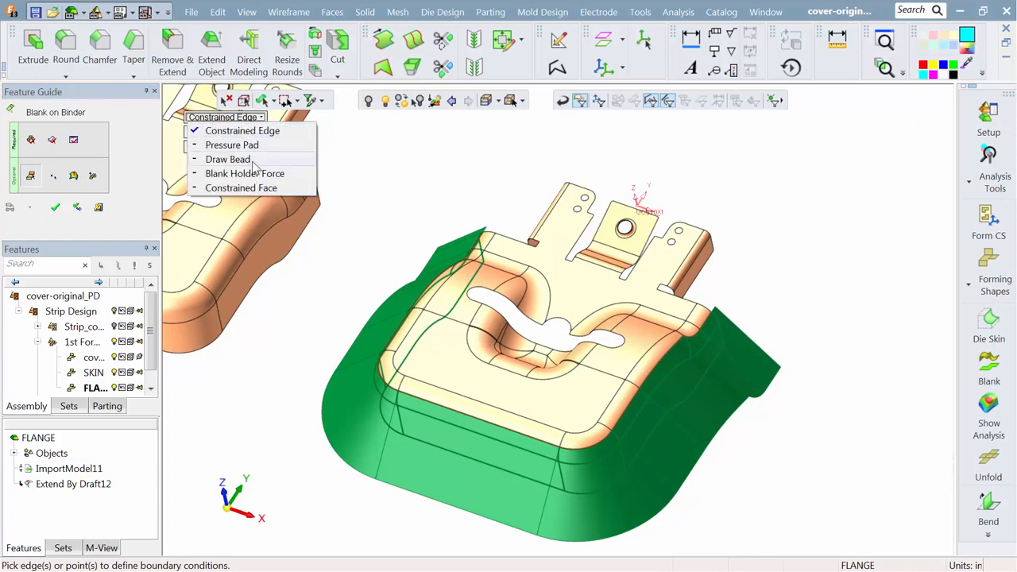
pyautogui.click(74, 144)
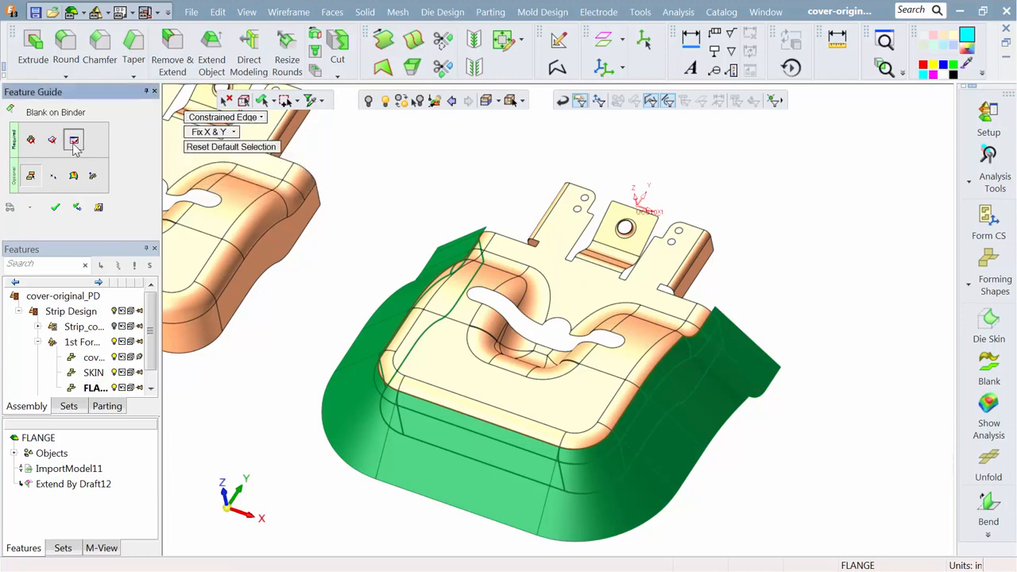
pyautogui.click(57, 210)
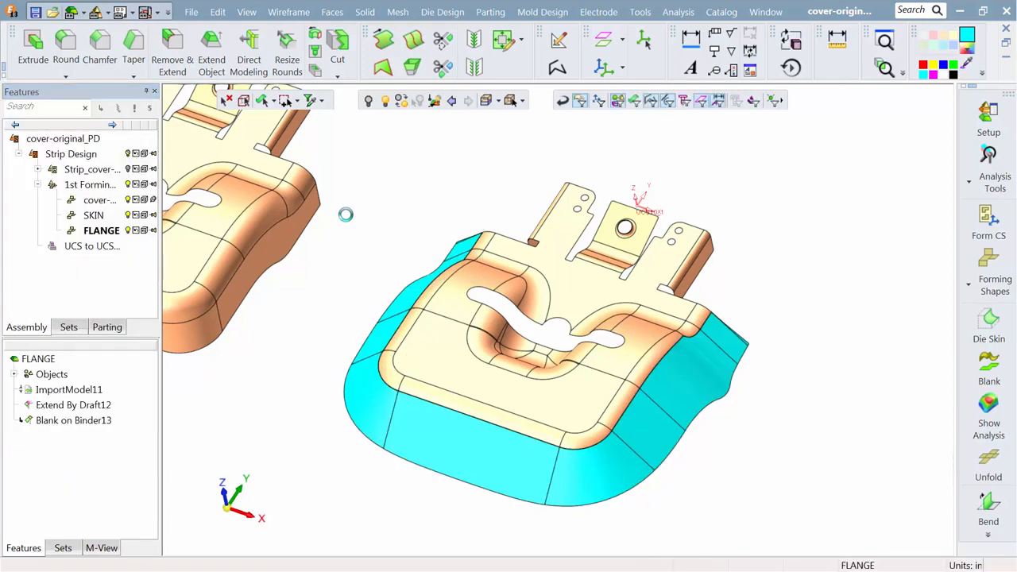
# - Show the thickness strain analysis and the safety zone analysis for the blanked flange
pyautogui.moveTo(357, 278); pyautogui.dragTo(407, 330, button='right')
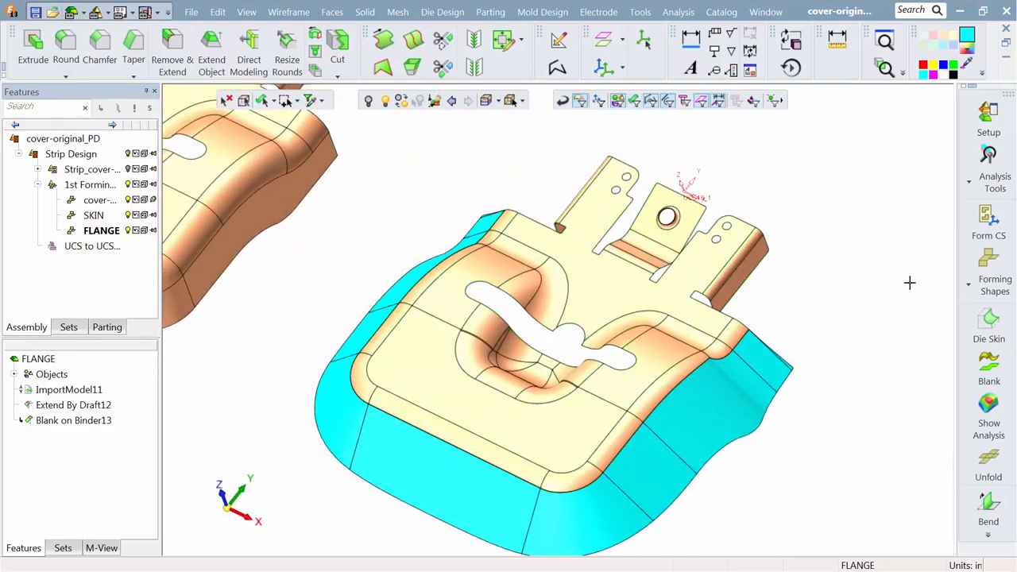
pyautogui.click(988, 425)
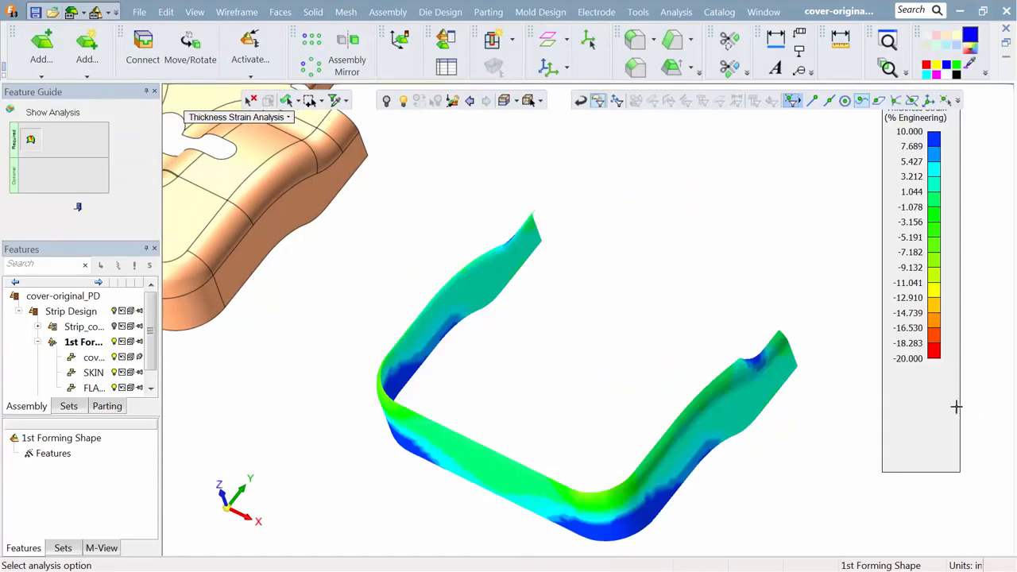
pyautogui.click(238, 118)
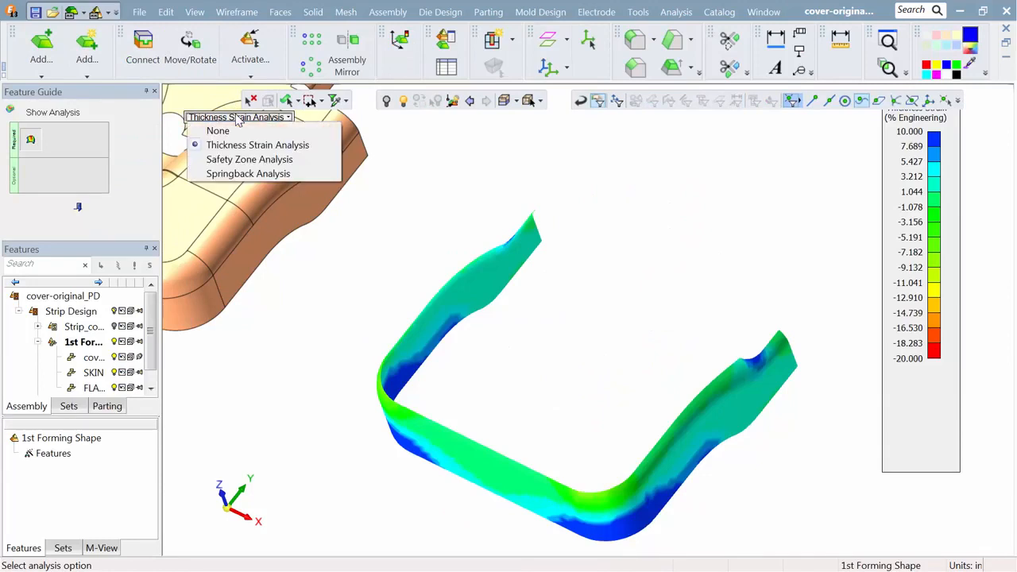
pyautogui.click(236, 160)
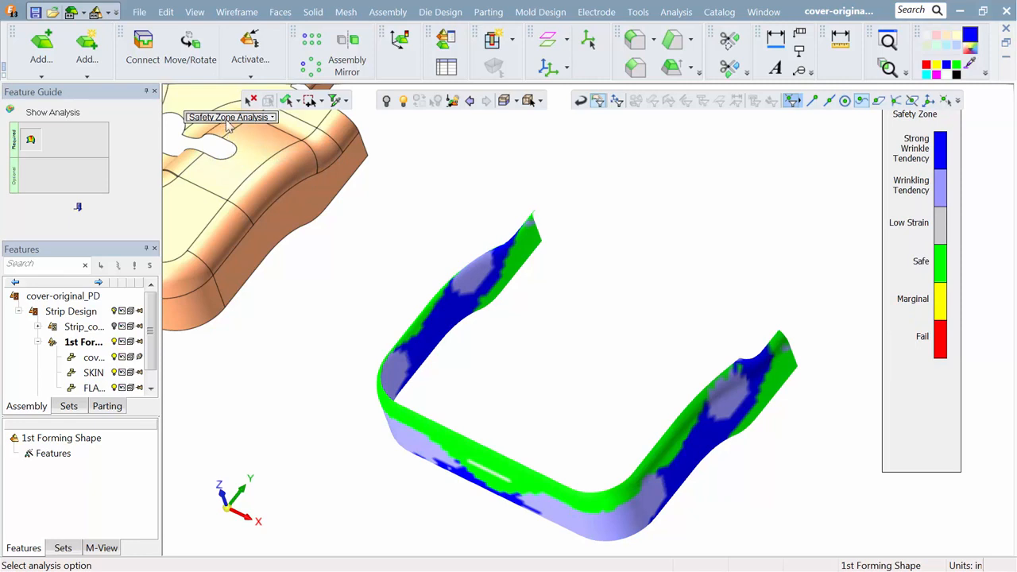
# - Run a springback analysis on the FLANGE part, constrained along the flange wall's upper edge, and close the analysis display
pyautogui.click(228, 117)
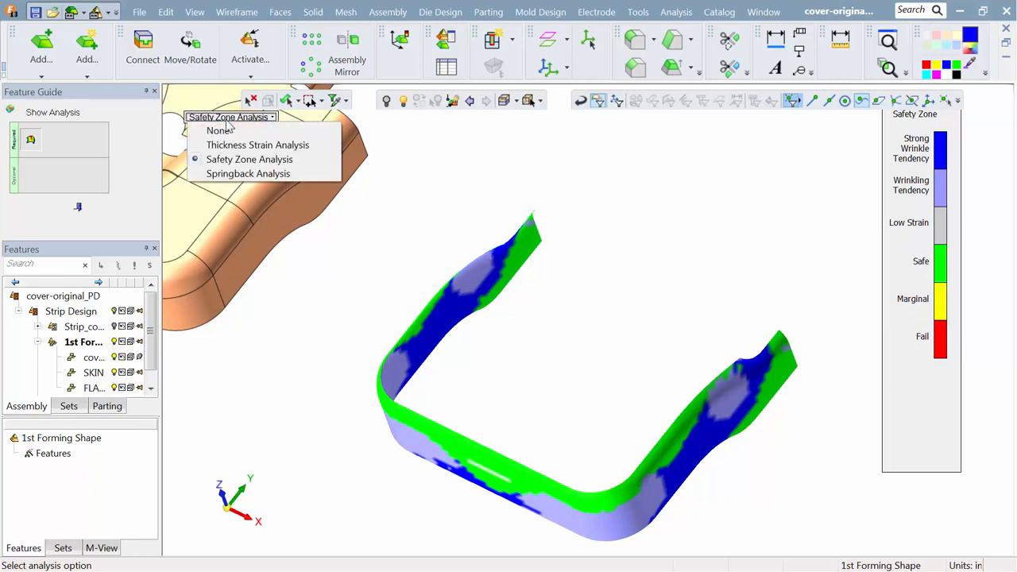
pyautogui.click(226, 174)
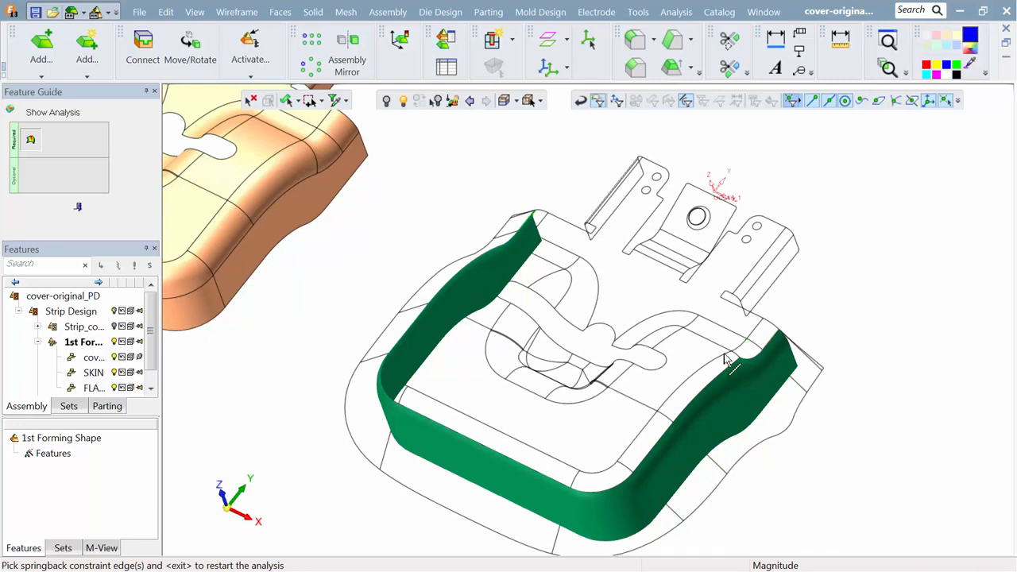
pyautogui.click(505, 461)
pyautogui.middleClick(302, 289)
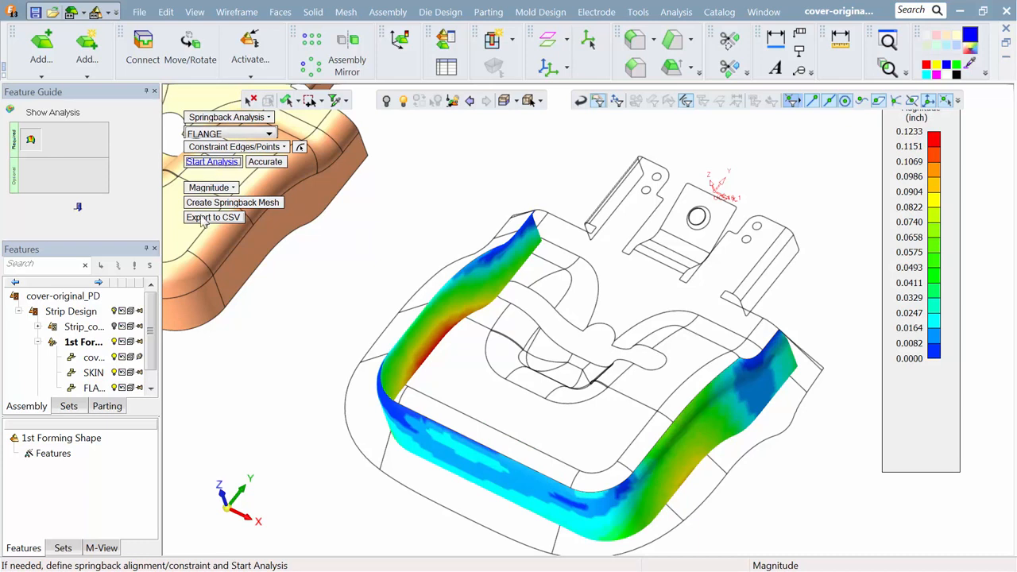
pyautogui.click(78, 207)
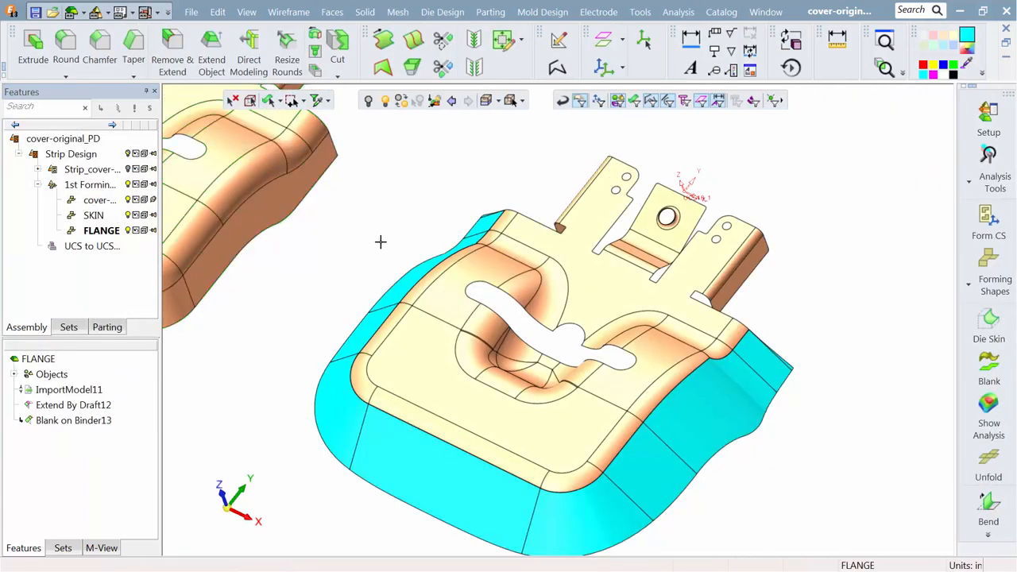
# - Add a forming shape named FORM in inches, copied from the FLANGE part with a forming progression of 30
pyautogui.moveTo(381, 239); pyautogui.dragTo(326, 261, button='middle')
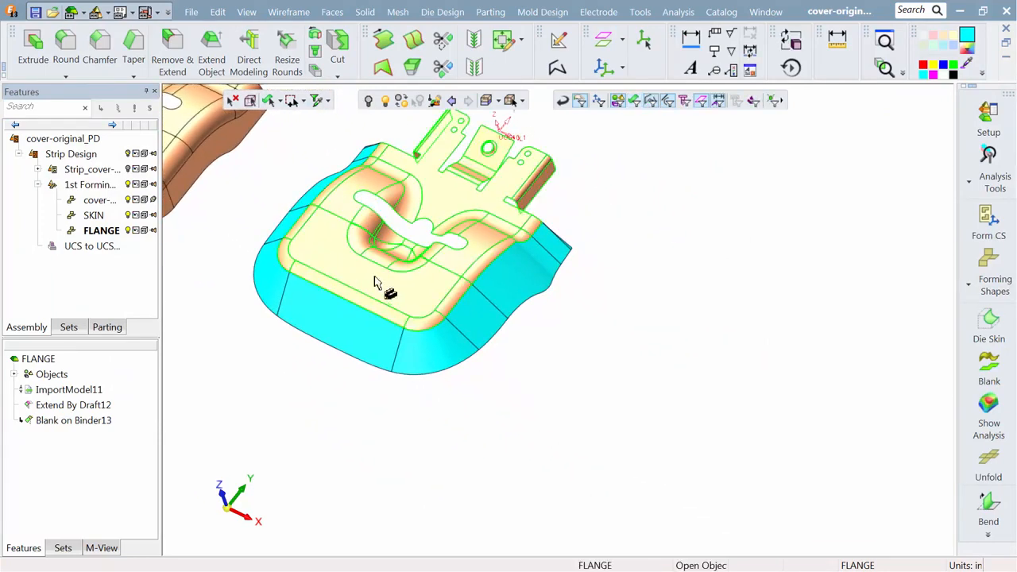
pyautogui.click(964, 272)
pyautogui.click(937, 258)
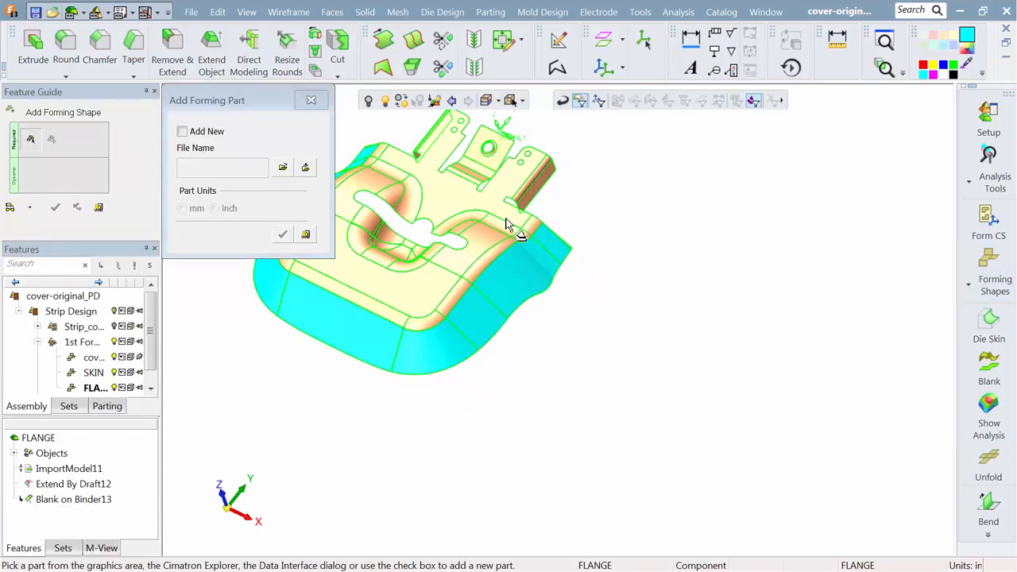
pyautogui.click(510, 224)
pyautogui.moveTo(250, 162); pyautogui.dragTo(176, 154)
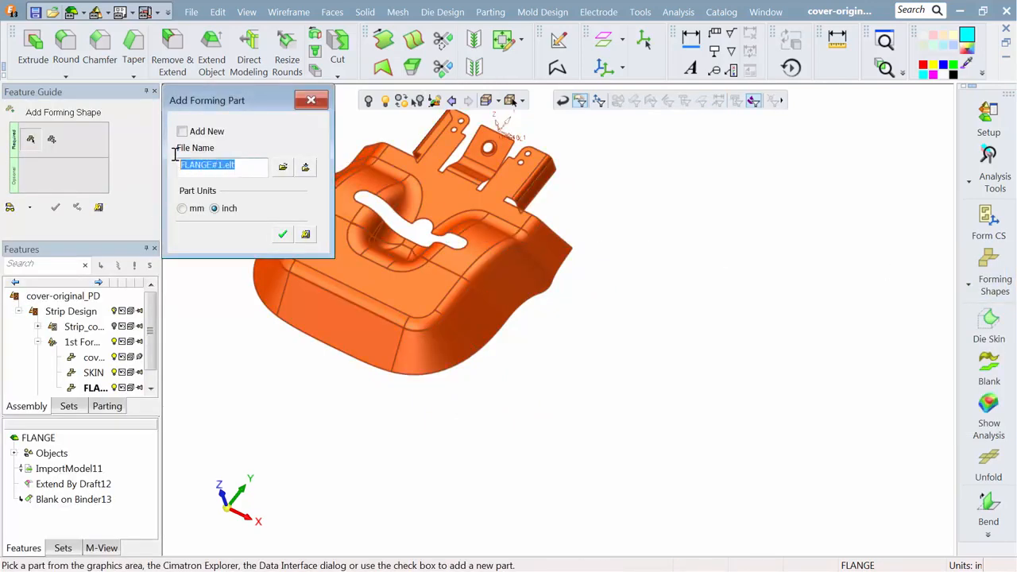
pyautogui.write('F')
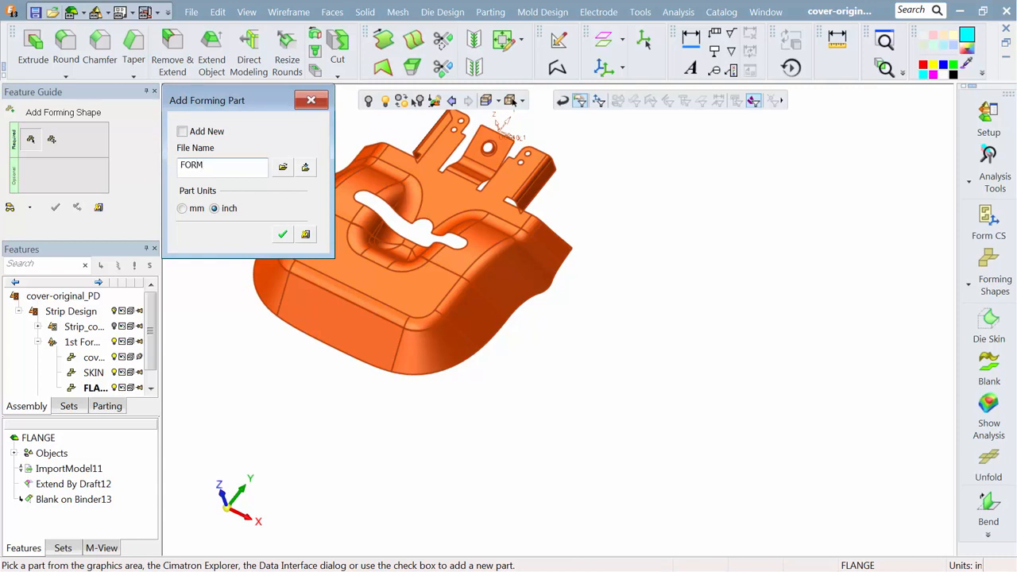
pyautogui.write('ORM')
pyautogui.click(282, 234)
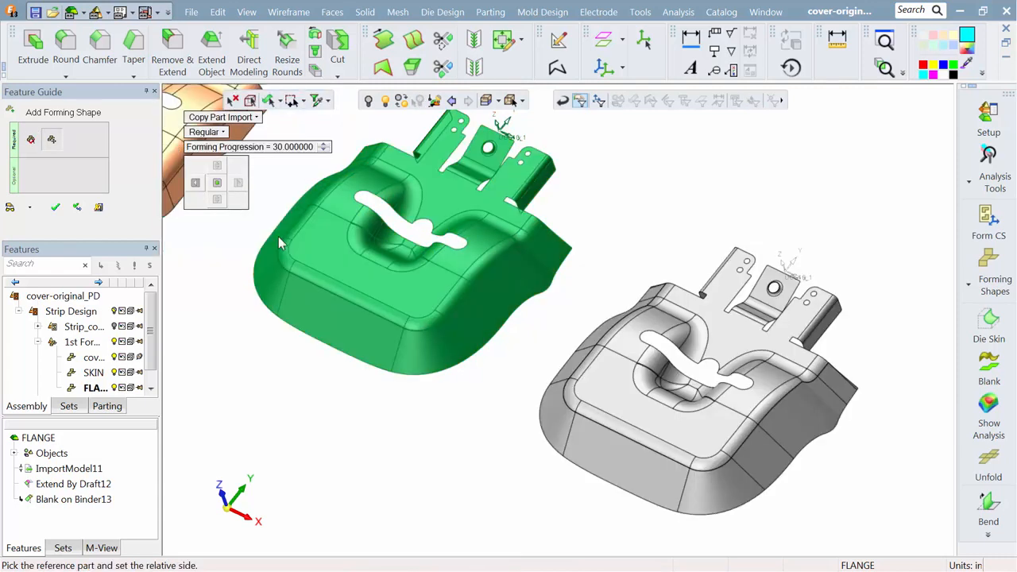
pyautogui.click(56, 207)
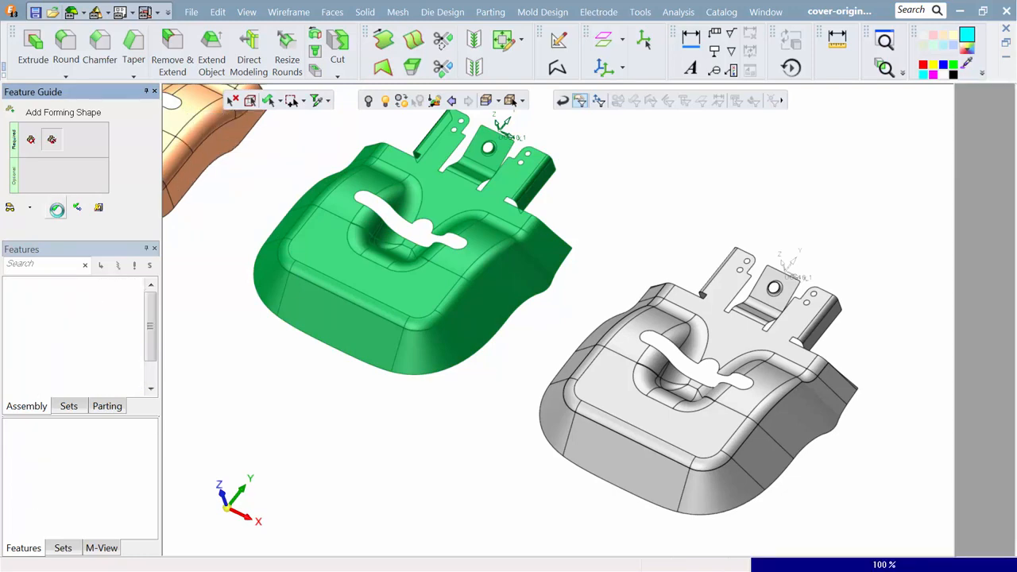
# - Start an Auto Blank on Binder on the FORM part and set its upper flat and cylindrical faces as the fixed faces
pyautogui.click(436, 16)
pyautogui.click(515, 266)
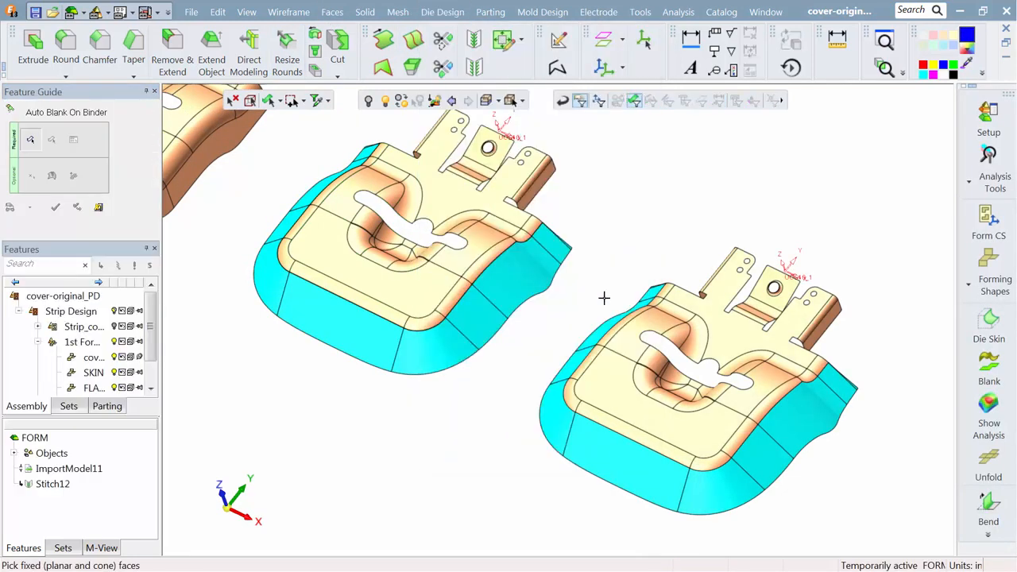
pyautogui.click(700, 316)
pyautogui.click(671, 326)
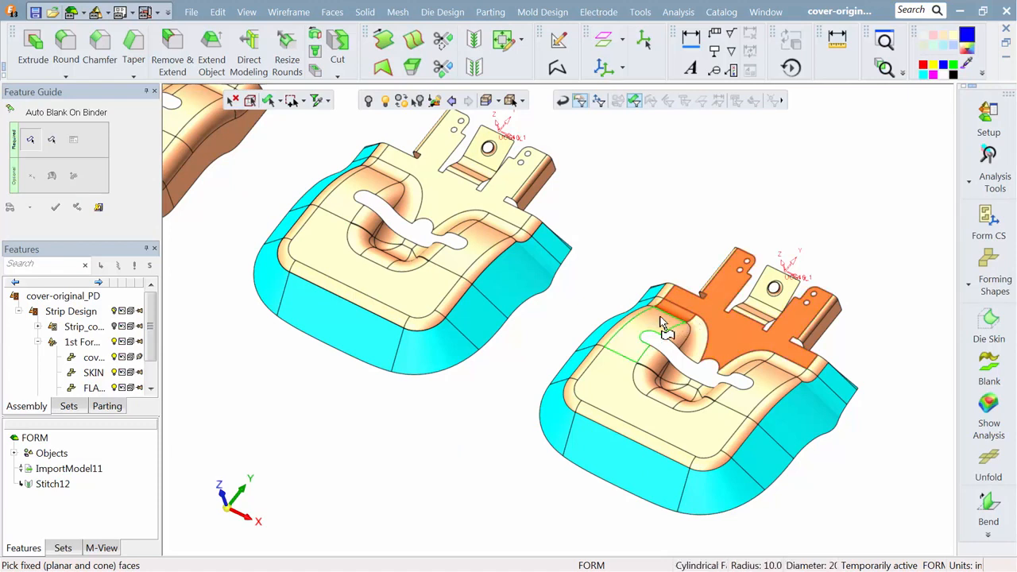
pyautogui.click(732, 419)
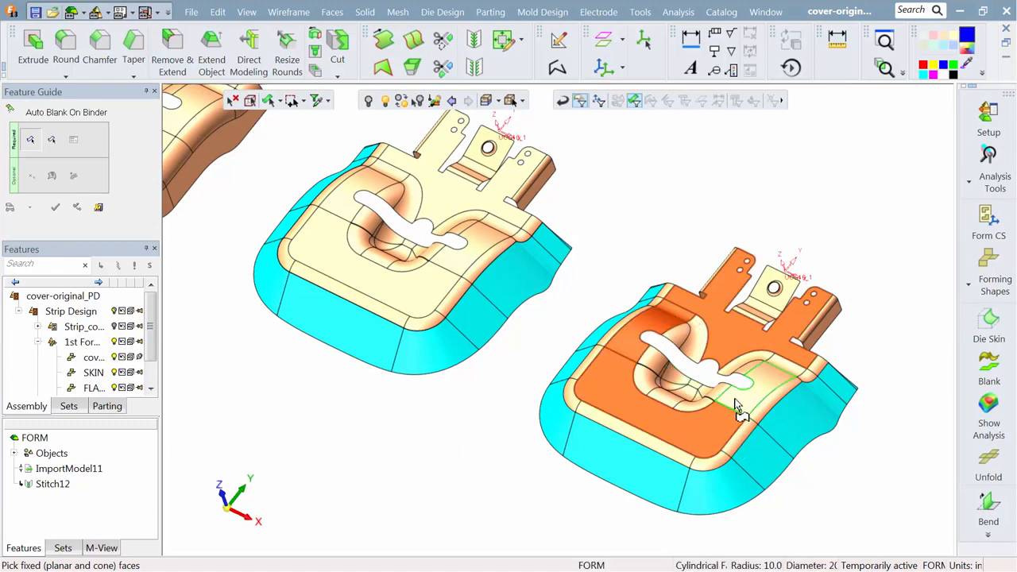
pyautogui.click(734, 411)
pyautogui.middleClick(778, 362)
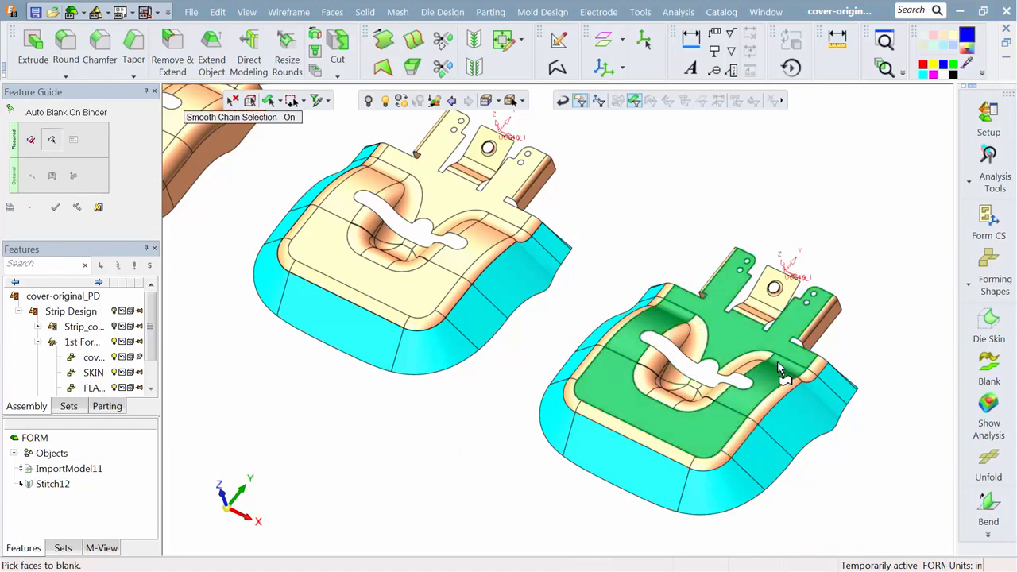
# - Blank the FORM part's outer rounded and flange faces with smooth chain selection, using HSLA 350 and a thickness of 0.074
pyautogui.click(782, 402)
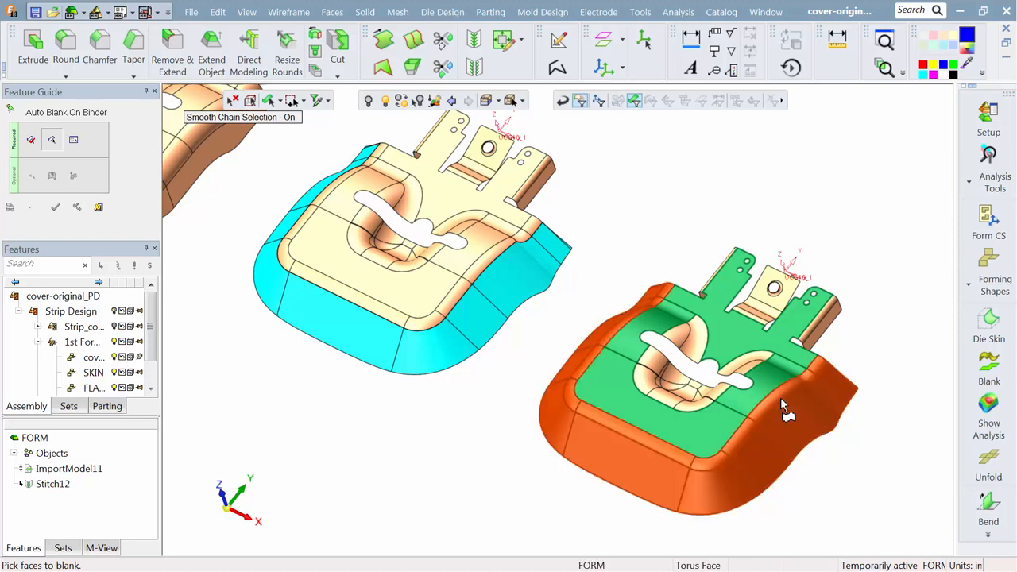
pyautogui.middleClick(782, 402)
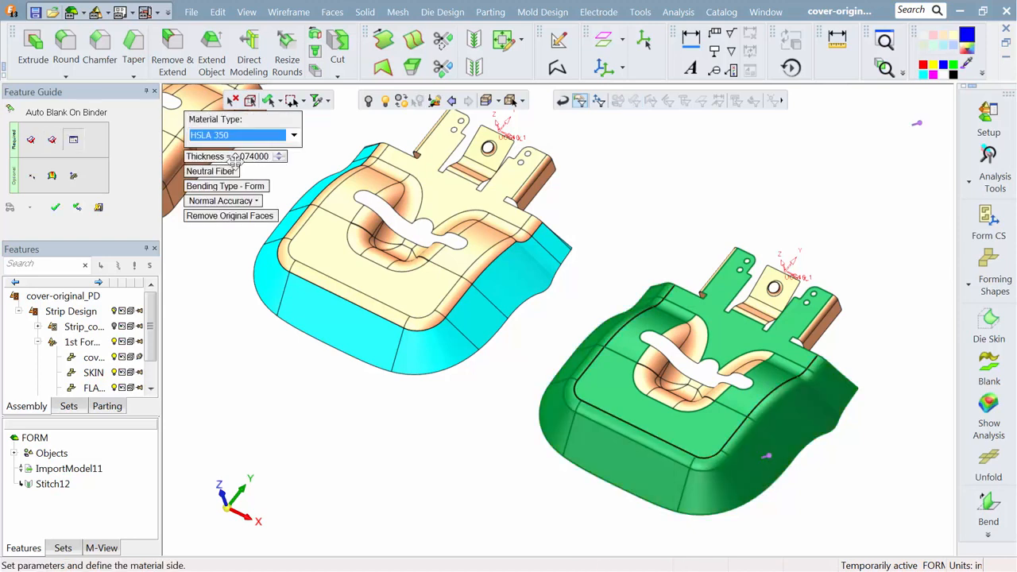
pyautogui.click(54, 209)
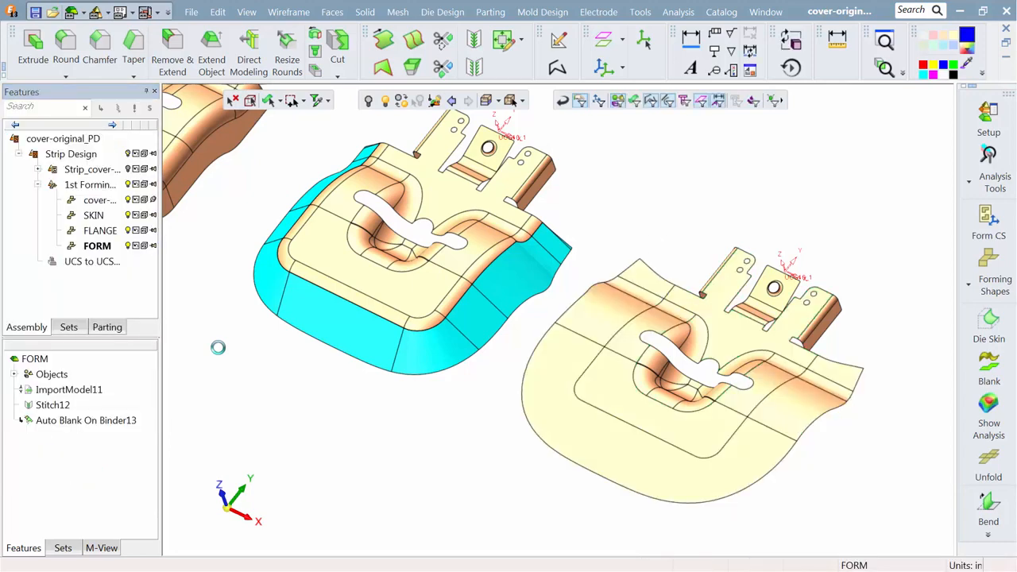
# - Show the thickness strain and safety zone analyses for the FORM and FLANGE stages, and close the analysis display
pyautogui.moveTo(477, 480); pyautogui.dragTo(356, 422, button='middle')
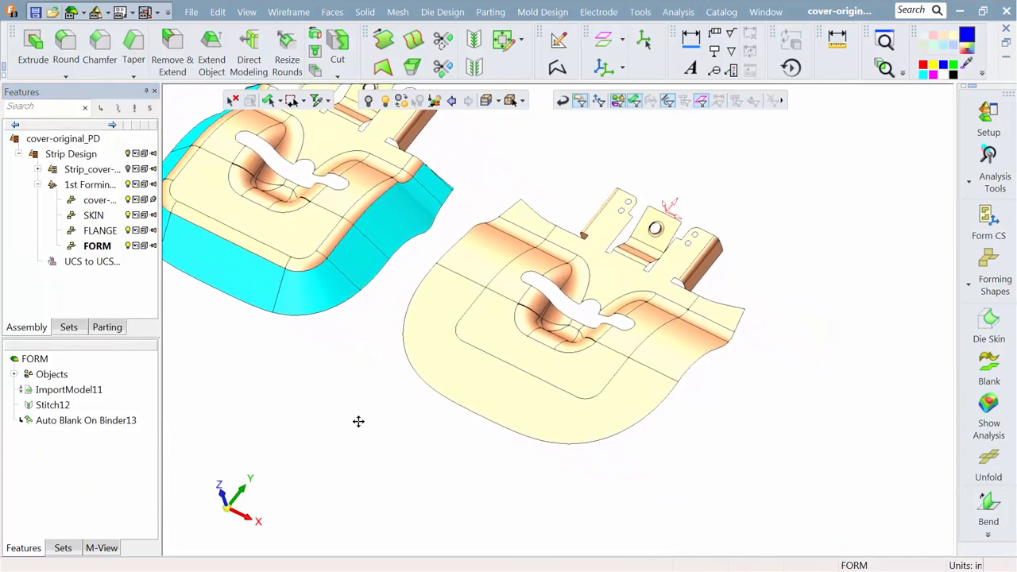
pyautogui.click(994, 429)
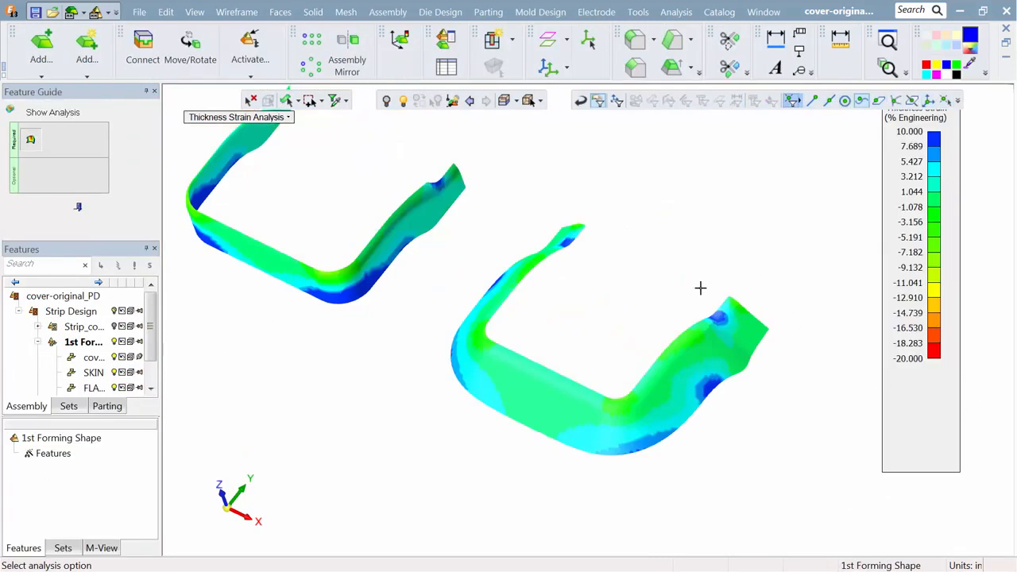
pyautogui.click(222, 119)
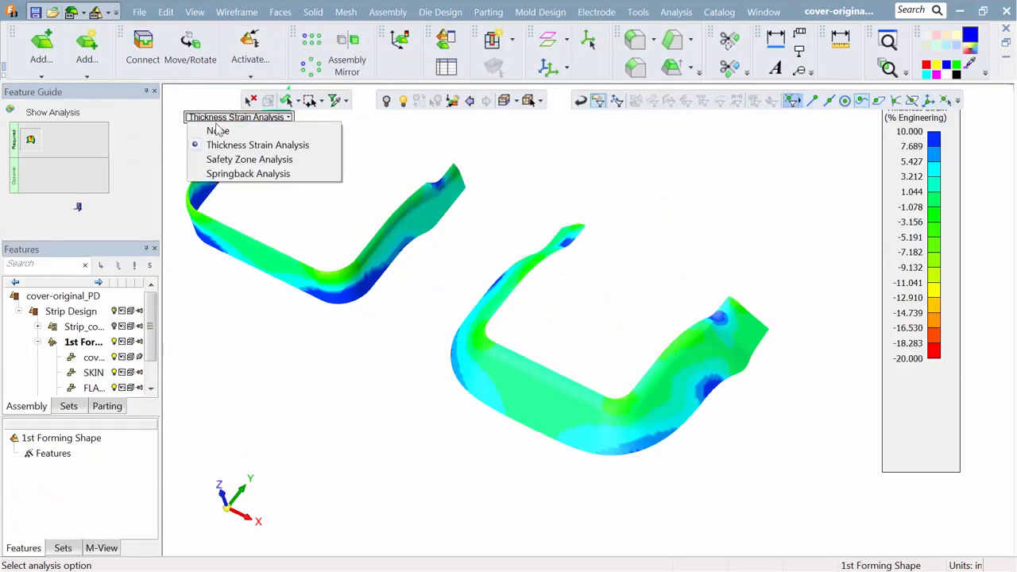
pyautogui.click(219, 159)
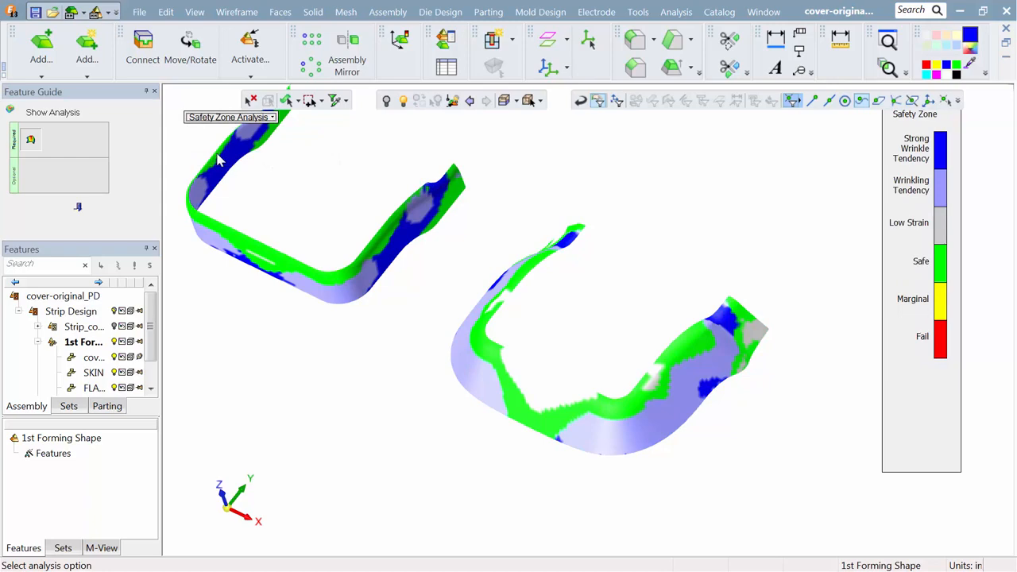
pyautogui.click(76, 209)
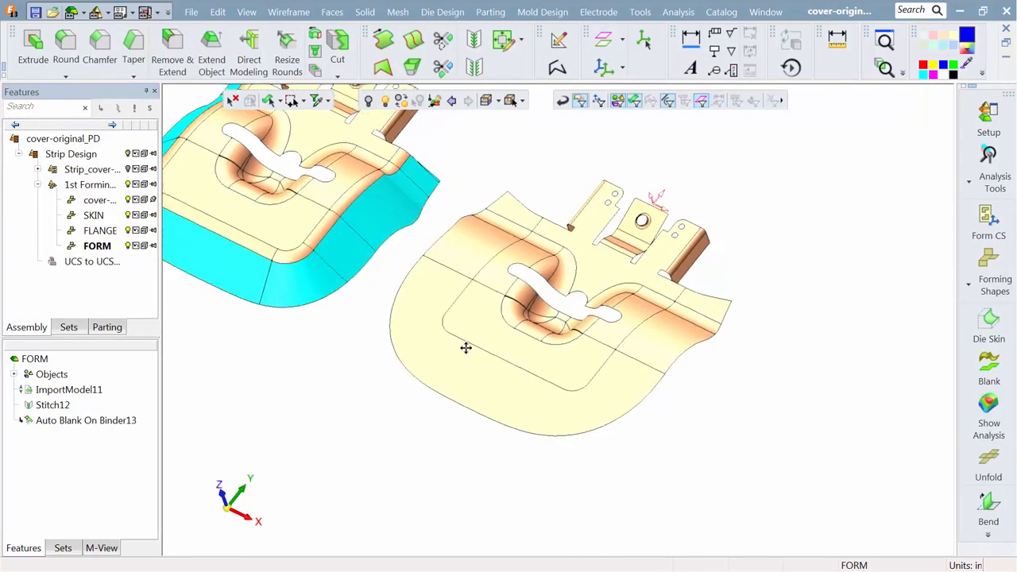
# - Add a forming shape named FOLD in inches, copied from the FORM part with a forming progression of 30
pyautogui.keyDown('ctrl'); pyautogui.moveTo(466, 349); pyautogui.dragTo(443, 343, button='middle'); pyautogui.keyUp('ctrl')
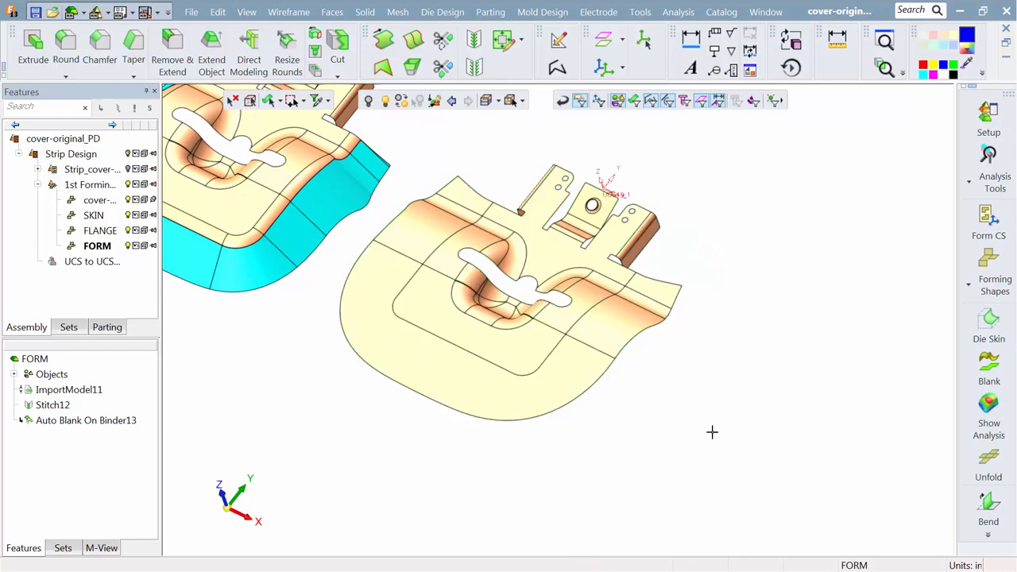
pyautogui.click(992, 277)
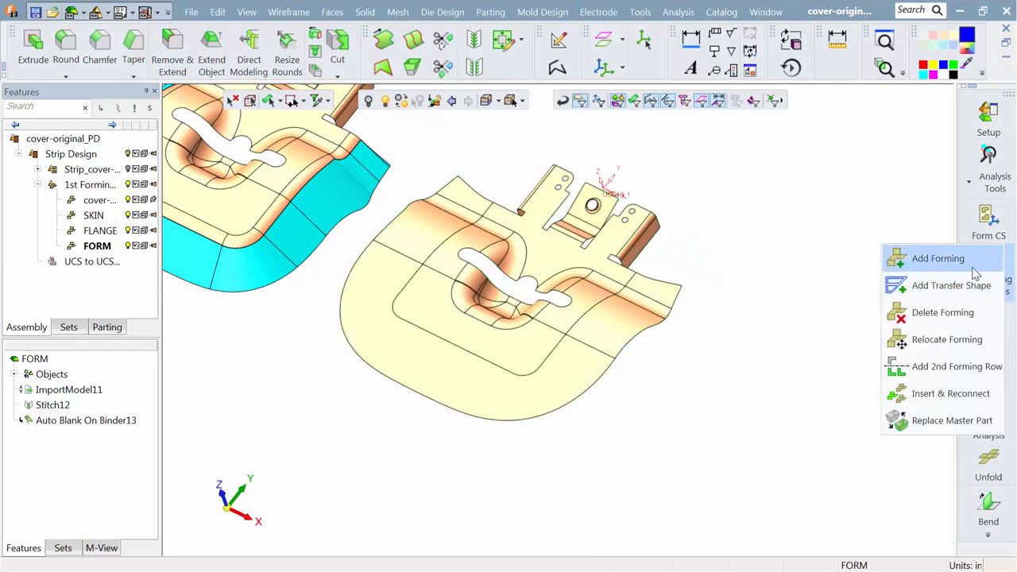
pyautogui.click(976, 273)
pyautogui.click(630, 278)
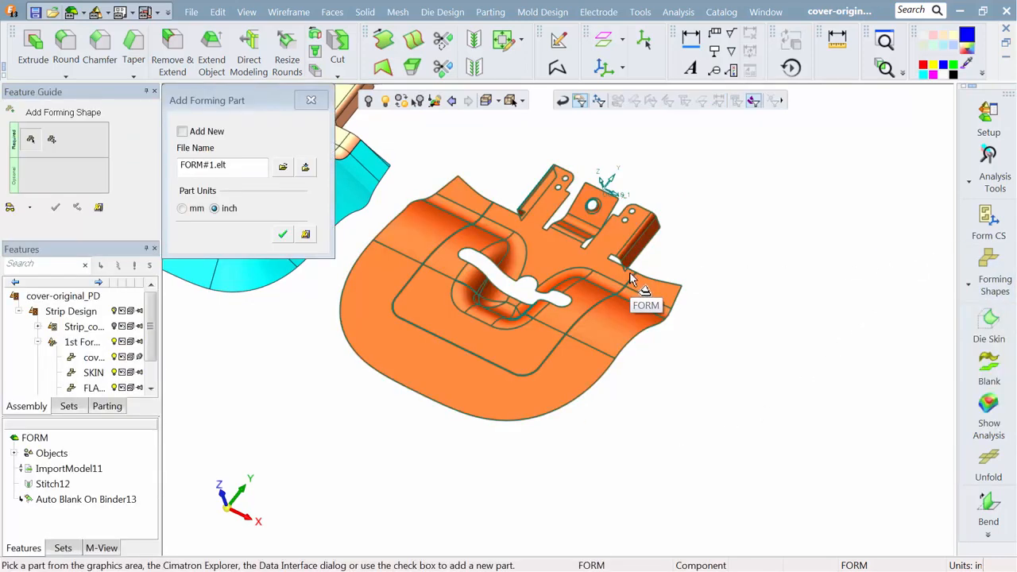
pyautogui.doubleClick(235, 163)
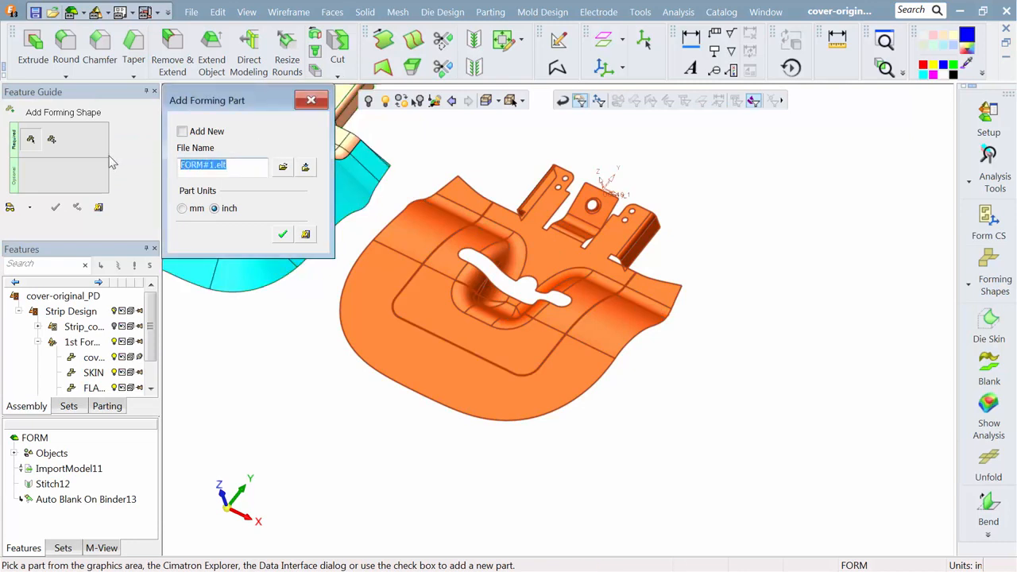
pyautogui.write('FOLD')
pyautogui.click(280, 236)
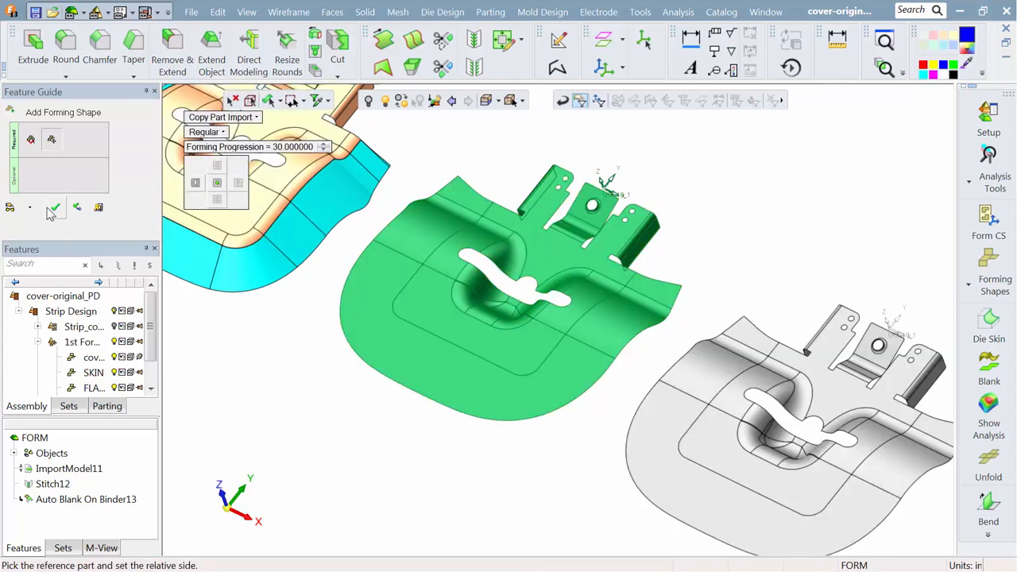
pyautogui.click(54, 207)
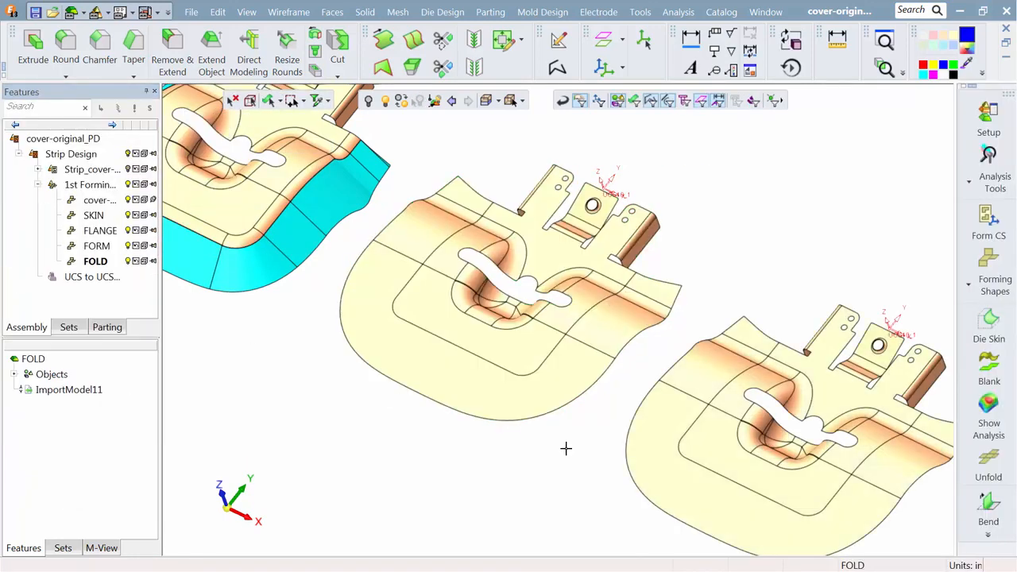
# - Start an Unbend on the FOLD part with the upper flat face fixed and the right outer tab's cylindrical bend face selected
pyautogui.moveTo(753, 368); pyautogui.dragTo(565, 322, button='middle')
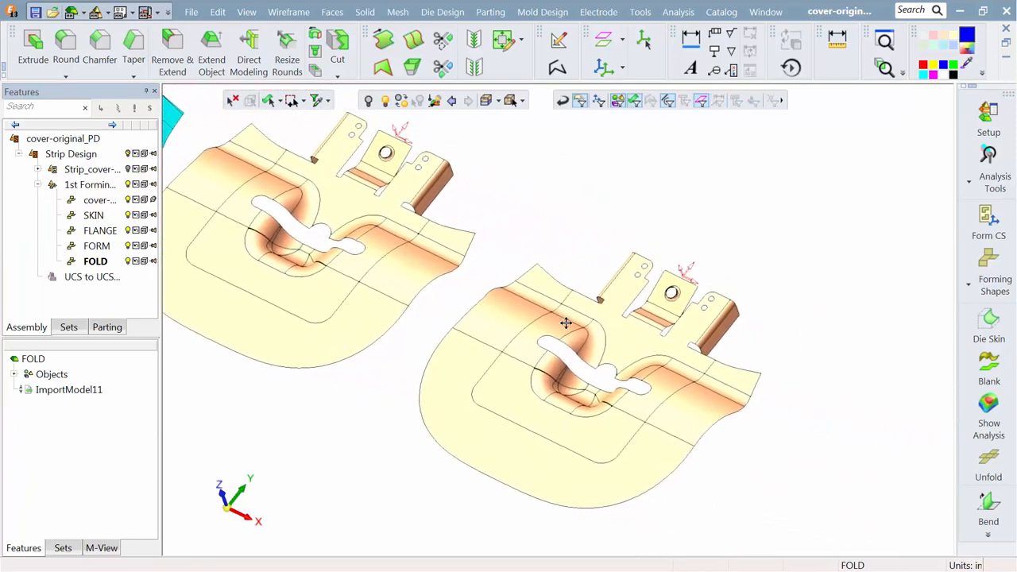
pyautogui.keyDown('ctrl'); pyautogui.moveTo(687, 392); pyautogui.dragTo(679, 278, button='right'); pyautogui.keyUp('ctrl')
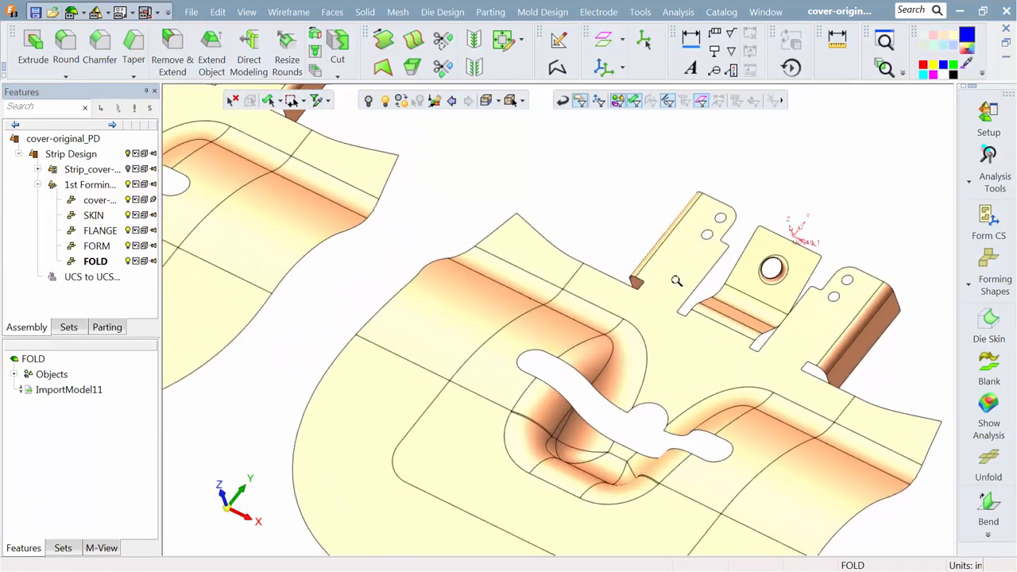
pyautogui.click(443, 12)
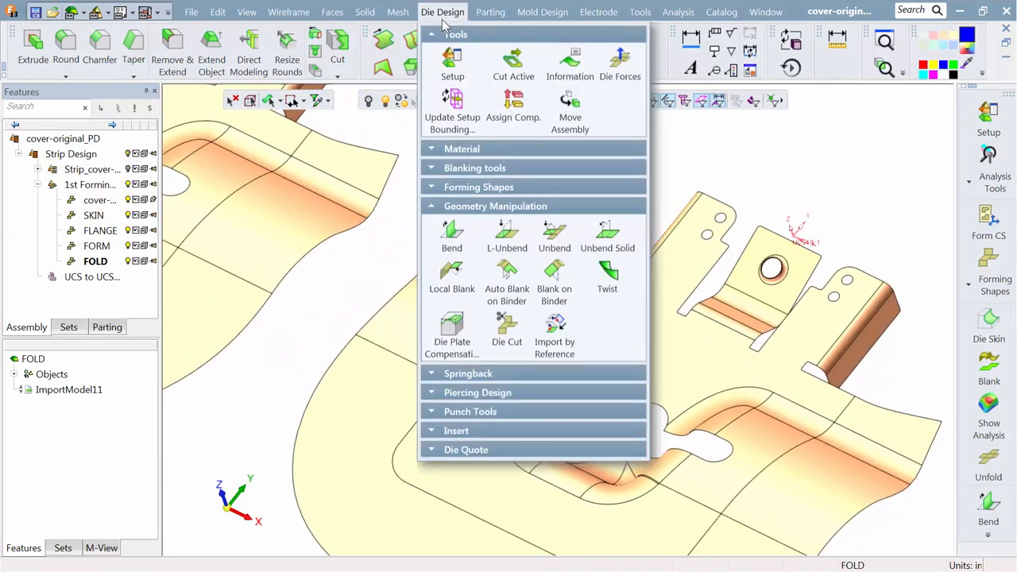
pyautogui.moveTo(455, 154)
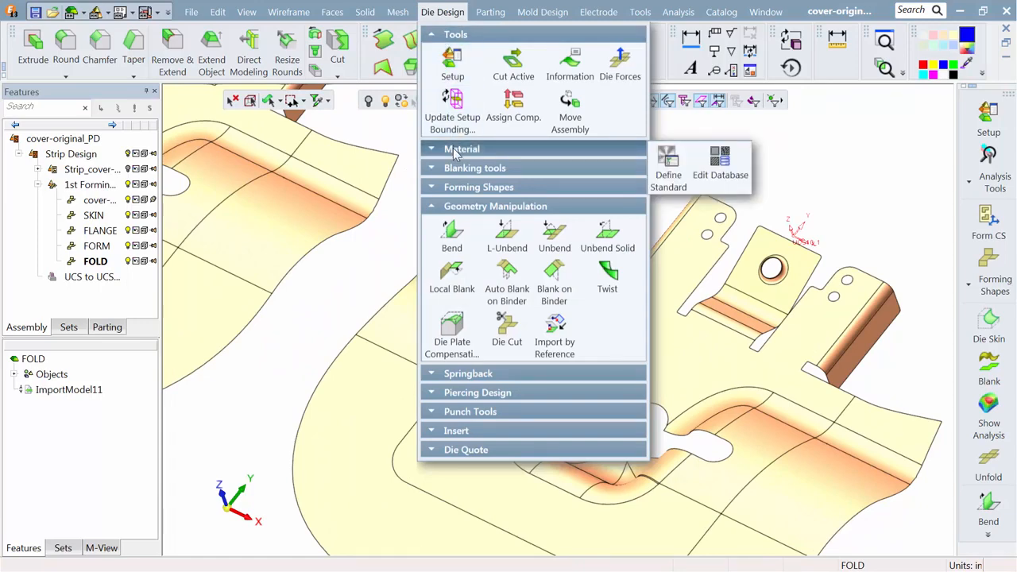
pyautogui.click(554, 239)
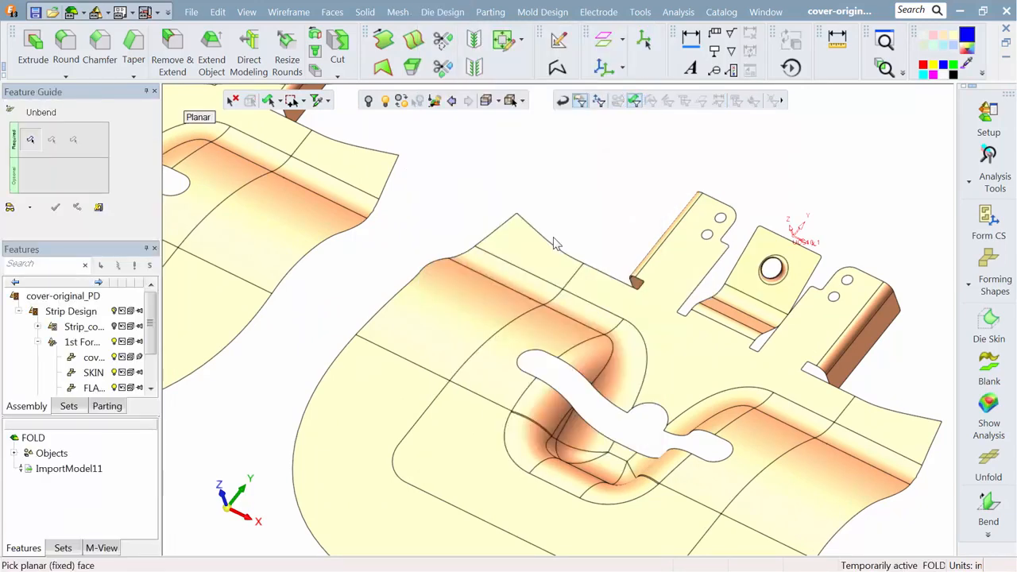
pyautogui.click(667, 256)
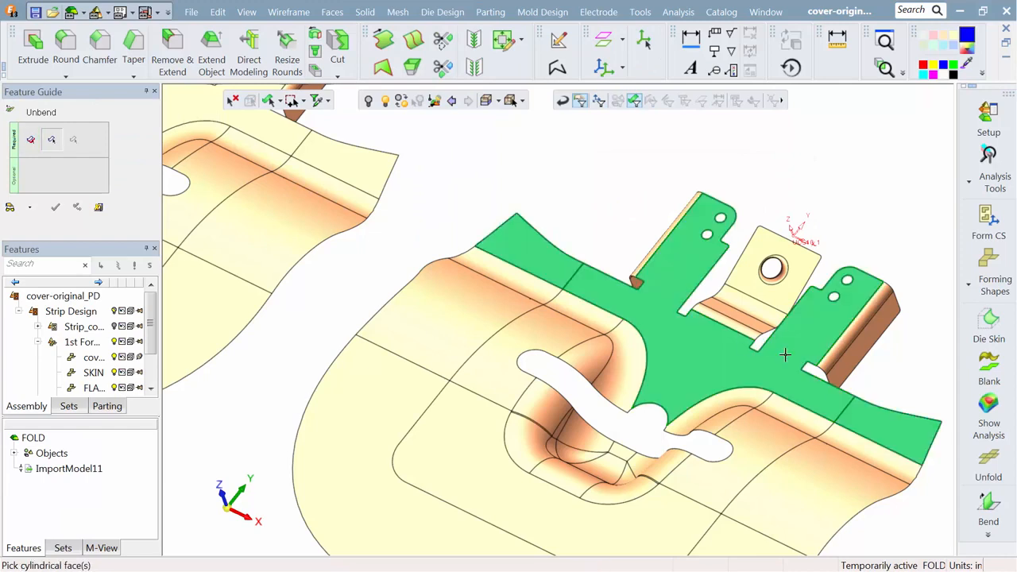
pyautogui.click(835, 364)
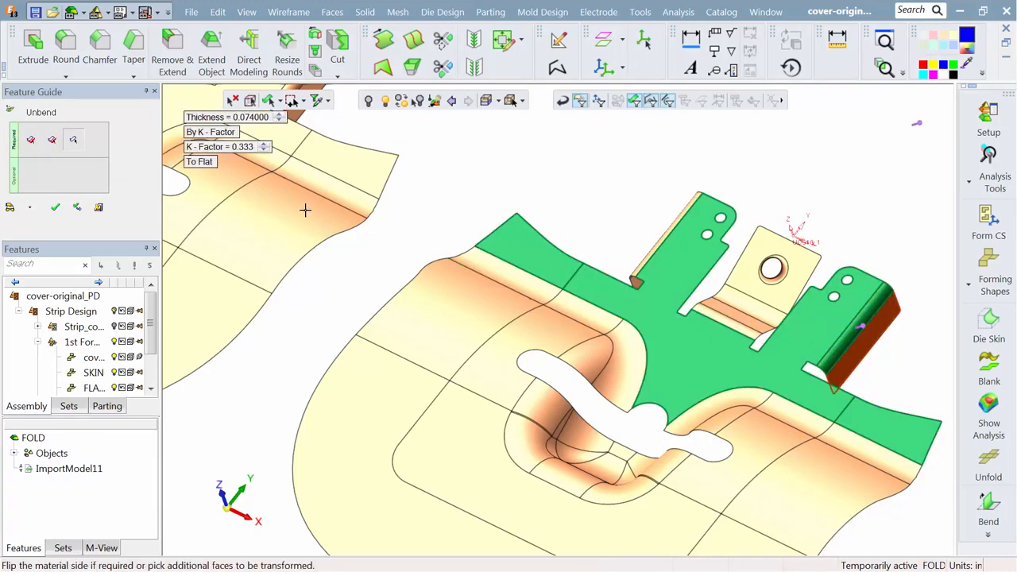
# - Try unbending the right outer tab by an angle of 45 with the Different Radius option and preview it
pyautogui.click(201, 162)
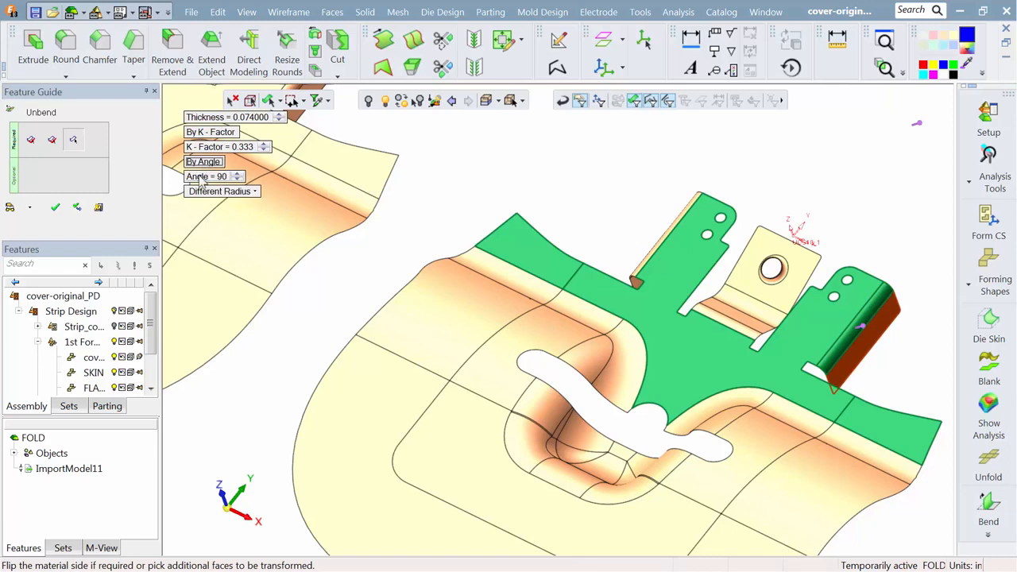
pyautogui.click(201, 176)
pyautogui.write('45')
pyautogui.press('Tab')
pyautogui.click(200, 192)
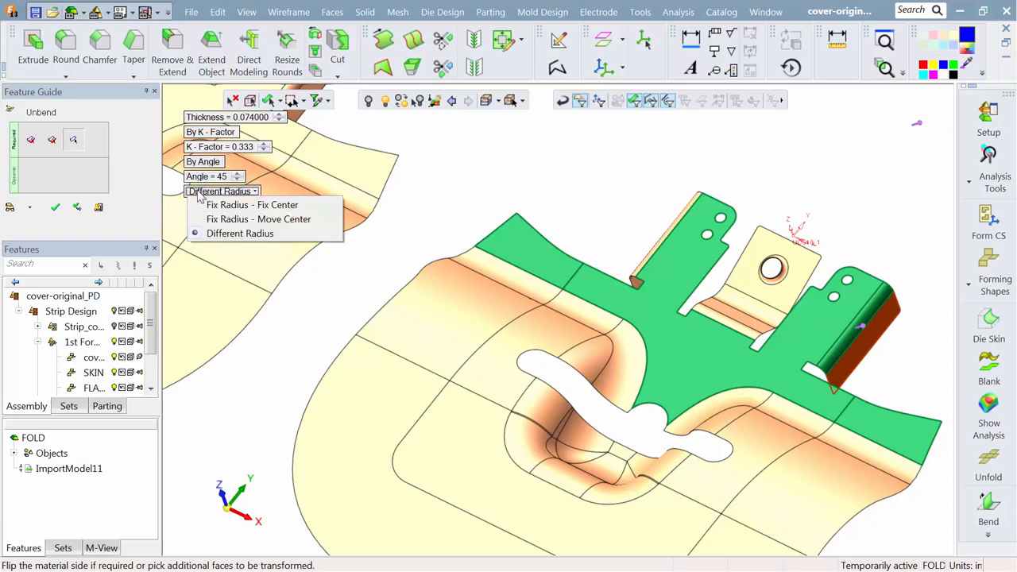
pyautogui.click(11, 206)
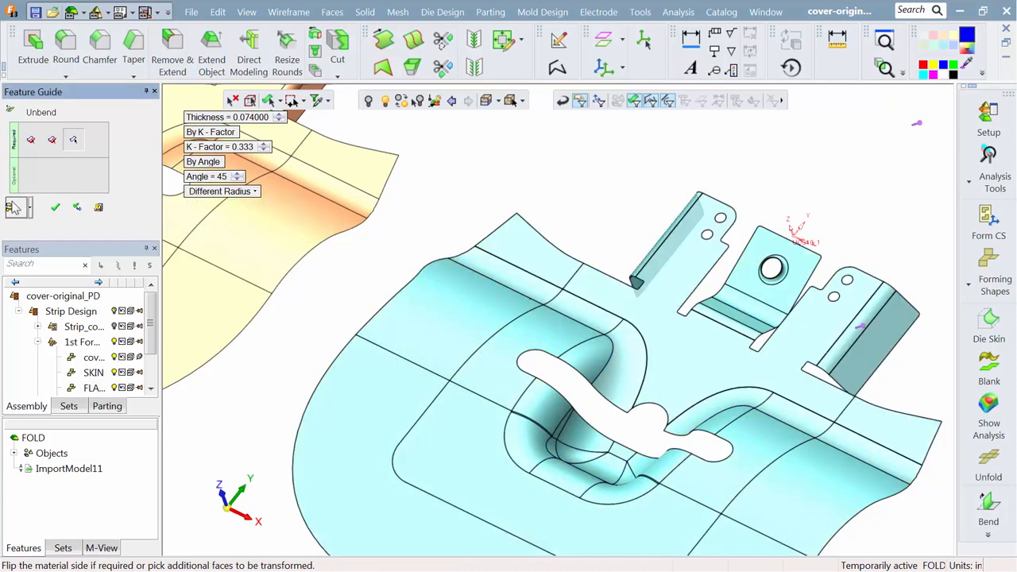
# - Unbend the right outer tab of the FOLD part to flat with thickness 0.074 and K-Factor 0.333
pyautogui.click(200, 162)
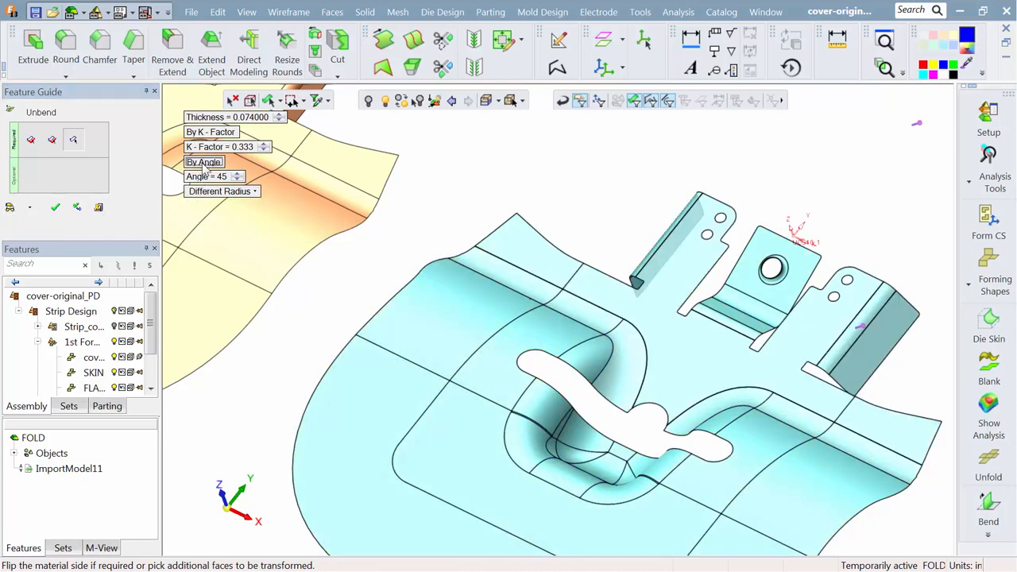
pyautogui.click(12, 209)
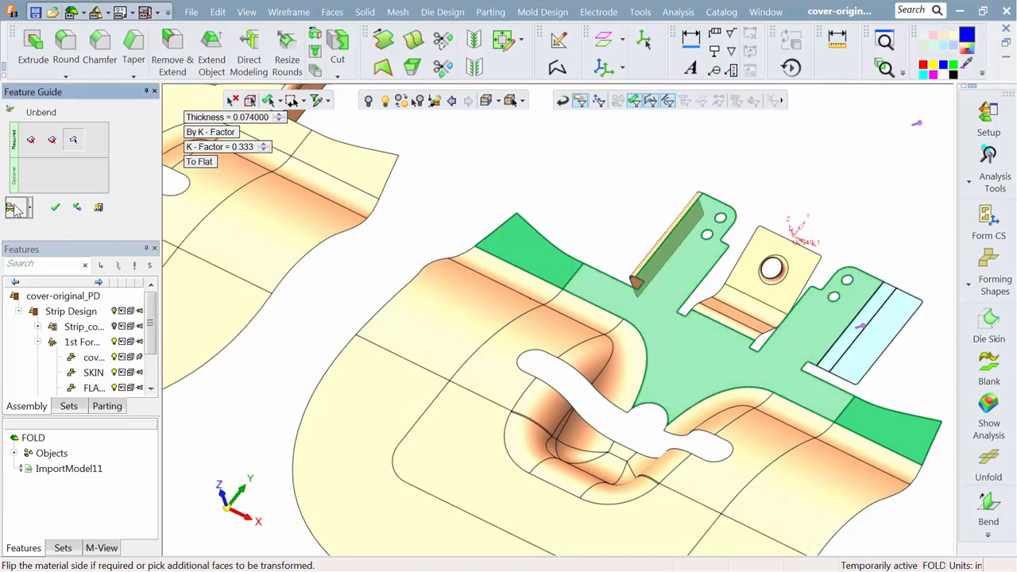
pyautogui.click(78, 208)
# - Unbend the left outer tab to flat from the same fixed face, with thickness 0.074 and K-Factor 0.333
pyautogui.click(658, 284)
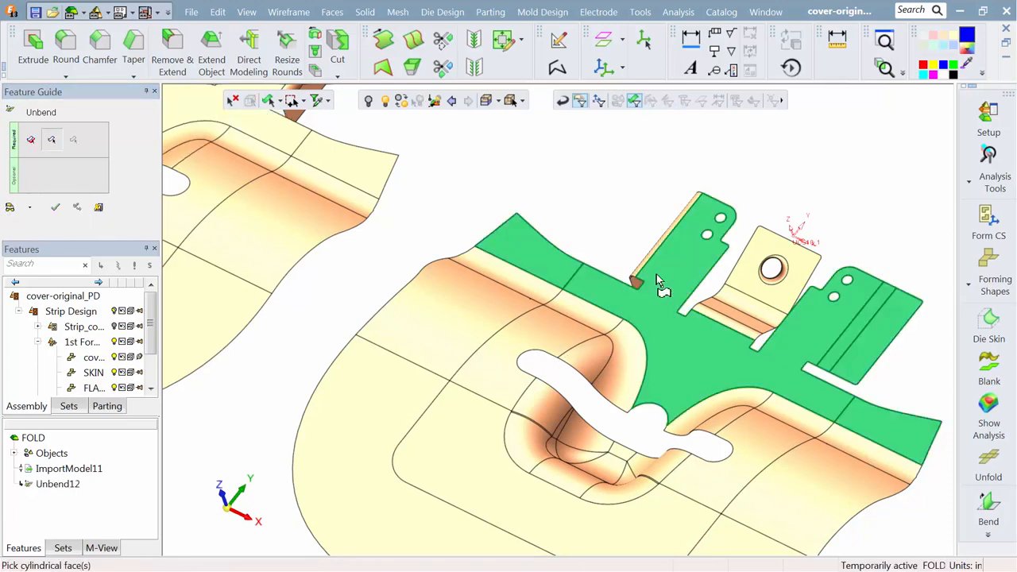
pyautogui.click(646, 259)
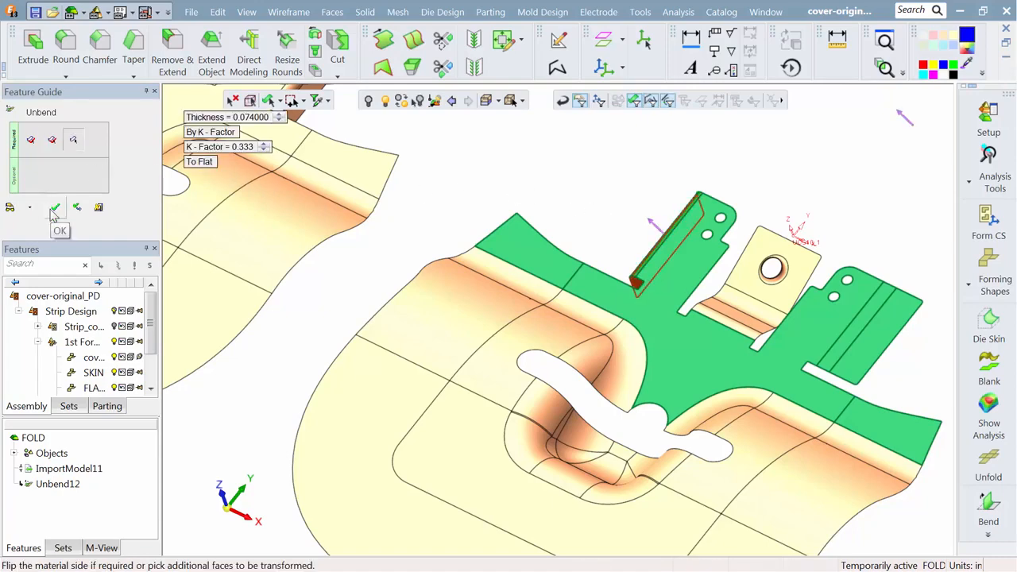
pyautogui.click(54, 209)
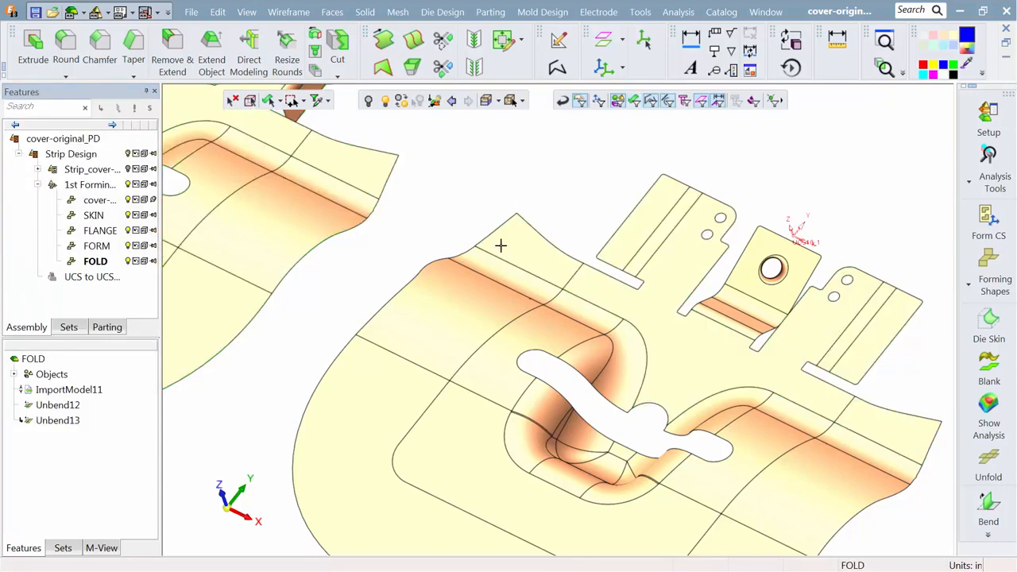
# - Add a forming shape named TAB in inches, copied from the FOLD part with a forming progression of 30
pyautogui.keyDown('ctrl'); pyautogui.moveTo(500, 246); pyautogui.dragTo(522, 408, button='right'); pyautogui.keyUp('ctrl')
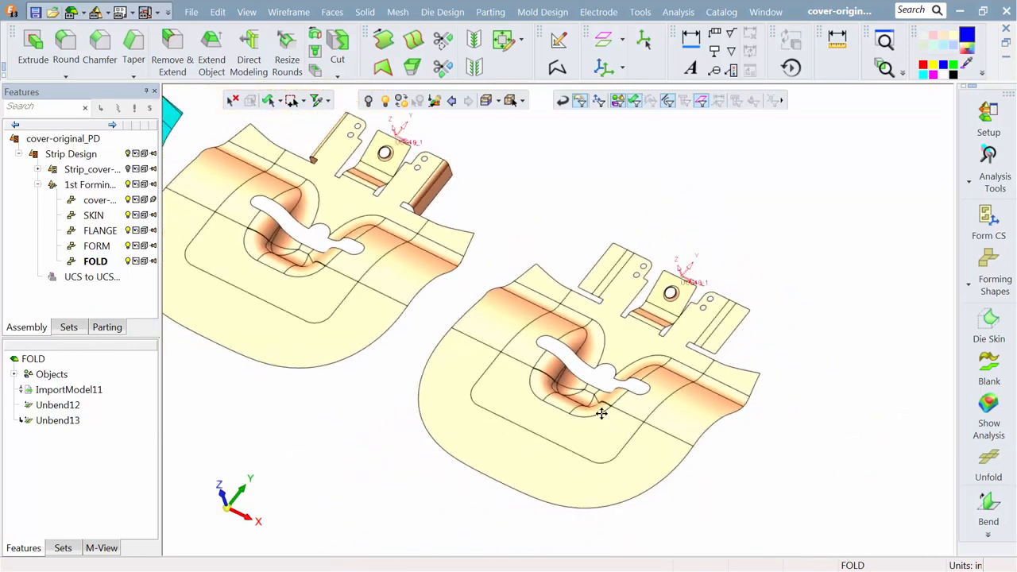
pyautogui.keyDown('shift'); pyautogui.moveTo(601, 413); pyautogui.dragTo(453, 301, button='right'); pyautogui.keyUp('shift')
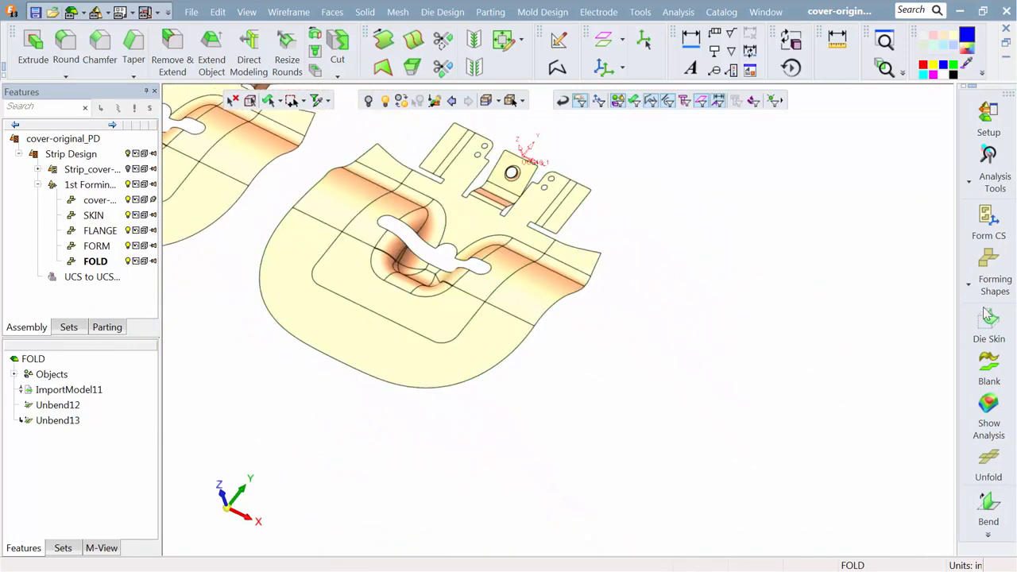
pyautogui.click(986, 269)
pyautogui.click(971, 270)
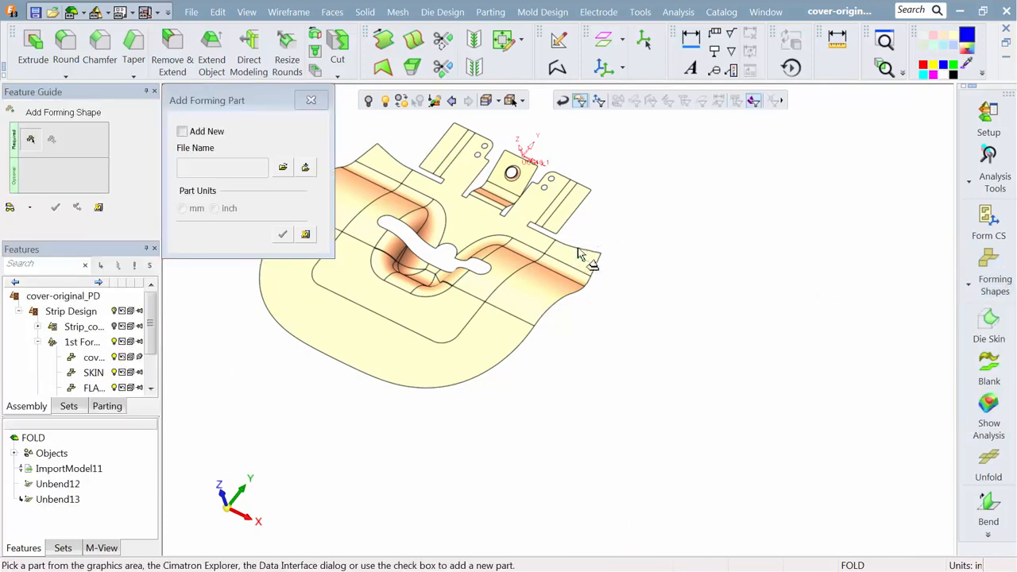
pyautogui.click(546, 257)
pyautogui.click(257, 173)
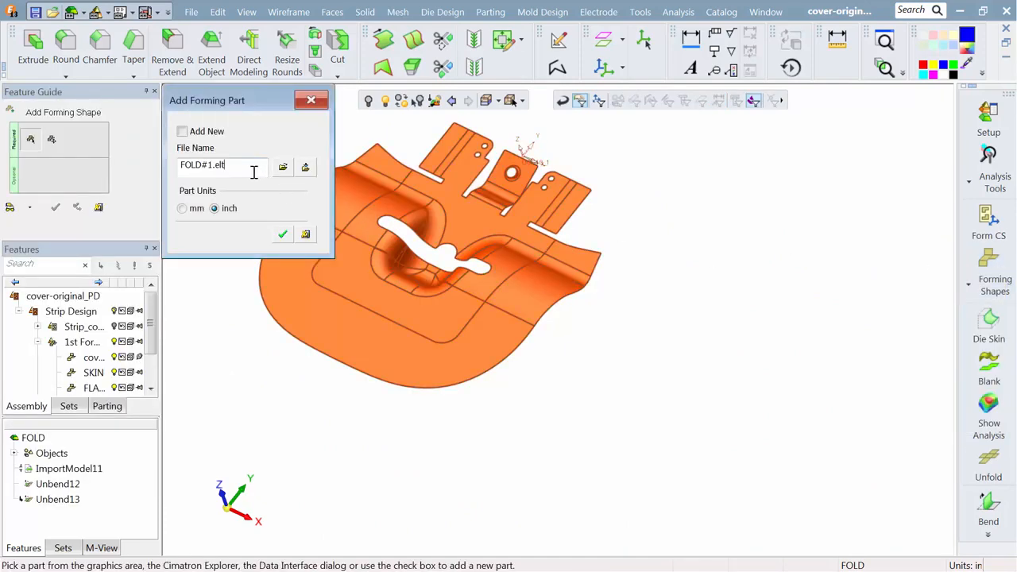
pyautogui.write('TAB')
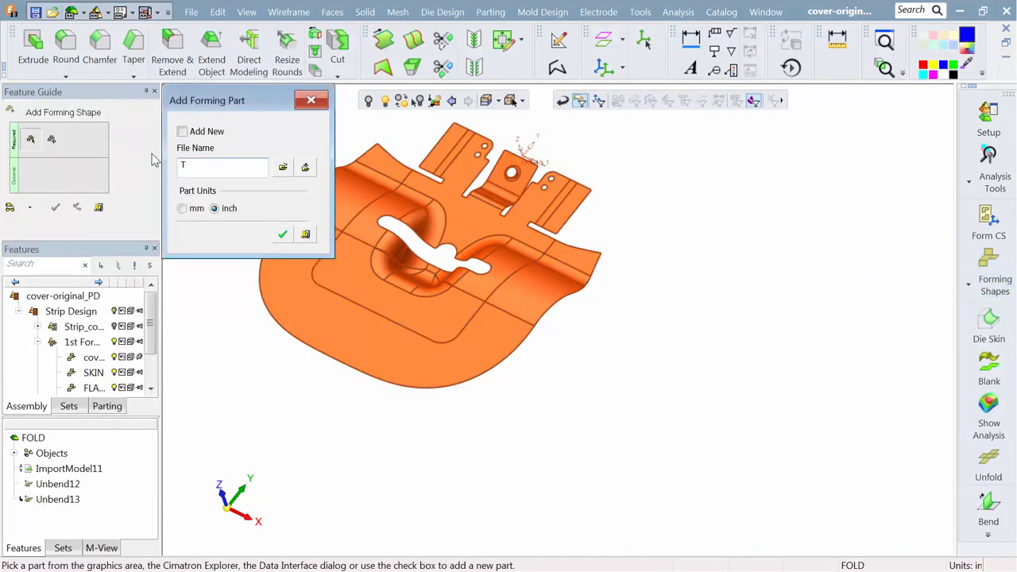
pyautogui.click(282, 236)
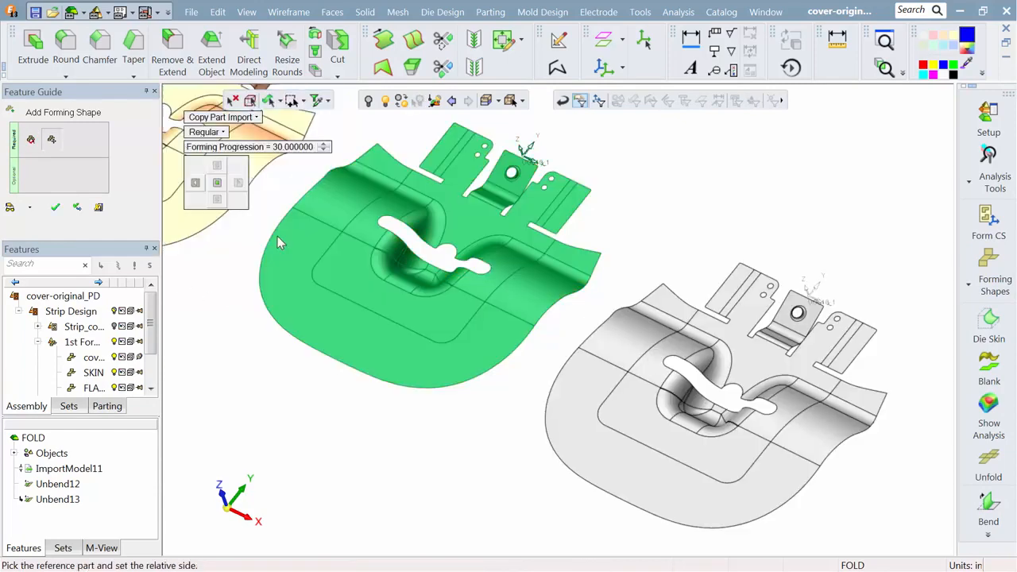
pyautogui.click(57, 208)
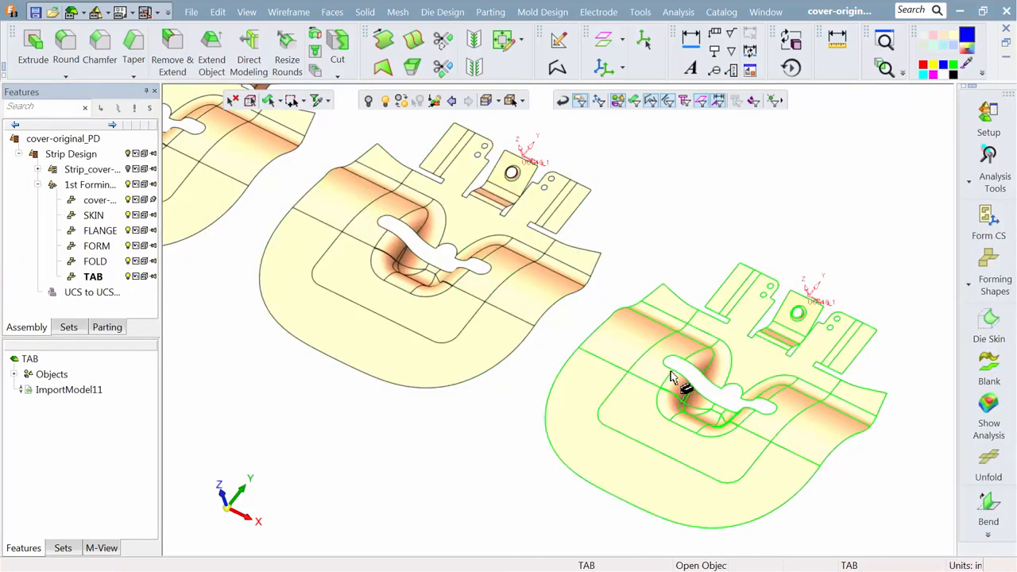
# - Start a Local Blank on the TAB part with the upper flat face fixed and the middle tab's faces picked by smooth chain selection
pyautogui.keyDown('ctrl'); pyautogui.moveTo(671, 378); pyautogui.dragTo(486, 325, button='middle'); pyautogui.keyUp('ctrl')
pyautogui.keyDown('ctrl'); pyautogui.moveTo(530, 425); pyautogui.dragTo(540, 295, button='right'); pyautogui.keyUp('ctrl')
pyautogui.click(449, 12)
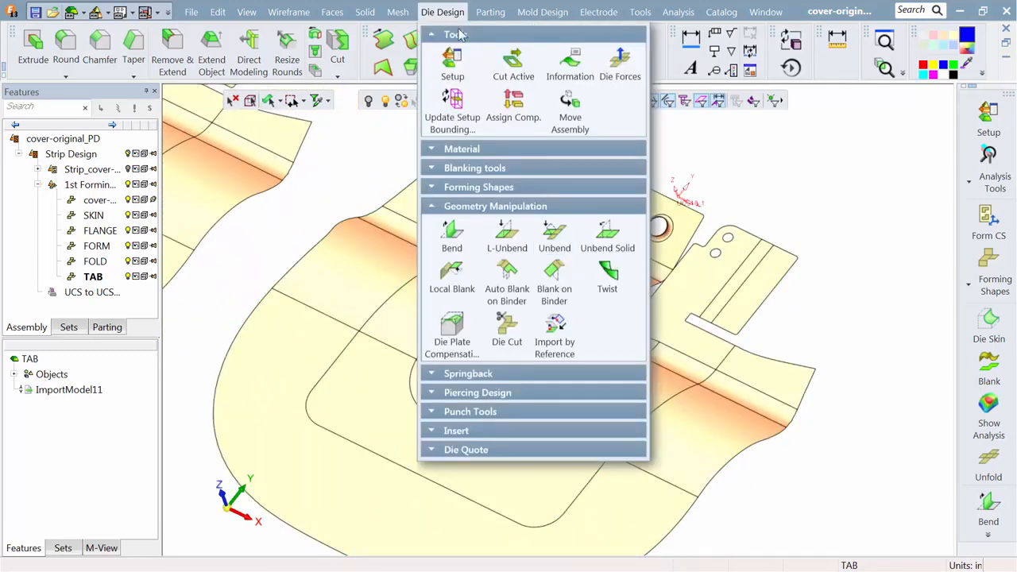
pyautogui.click(451, 270)
pyautogui.click(583, 282)
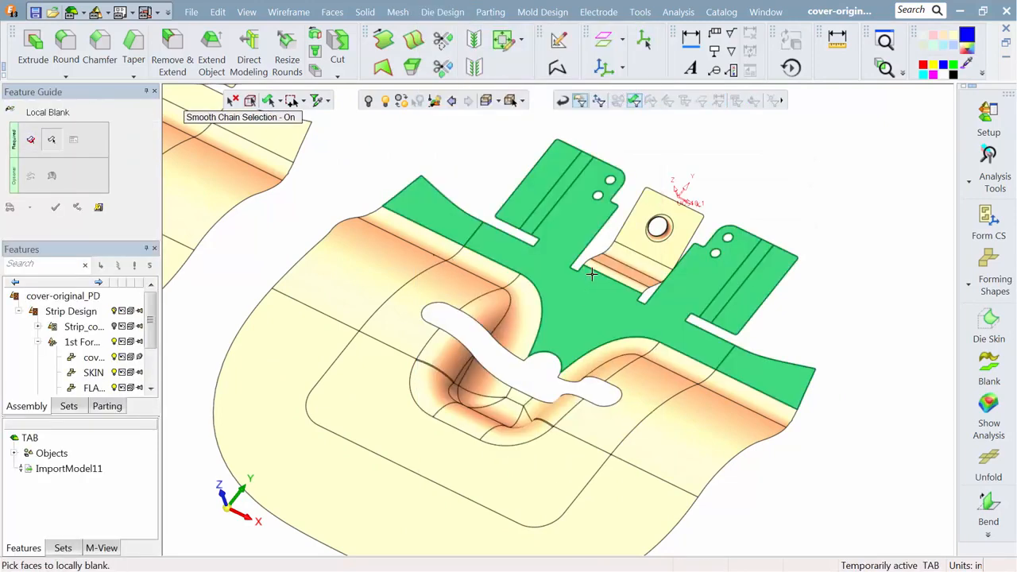
pyautogui.click(658, 236)
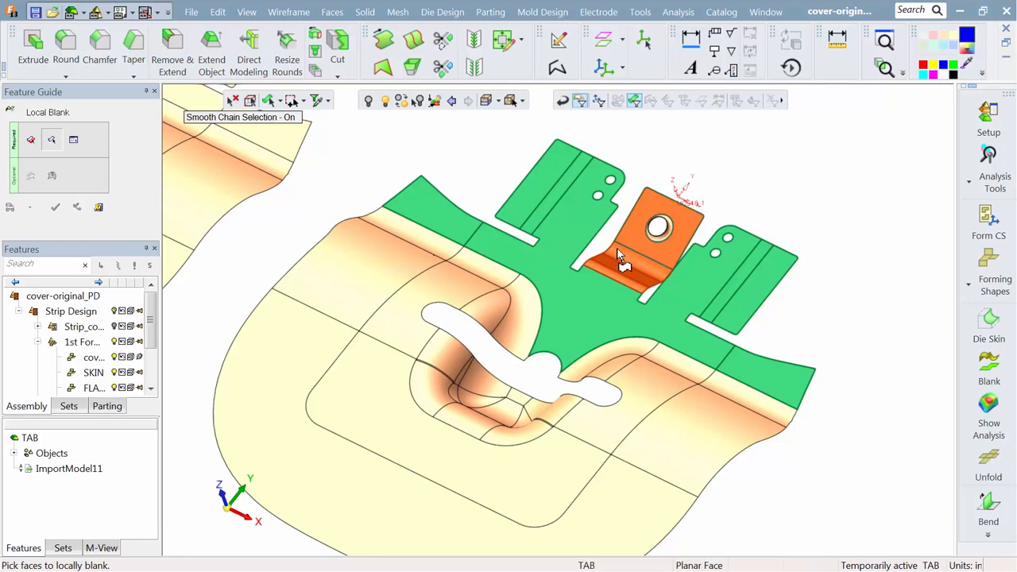
pyautogui.middleClick(239, 210)
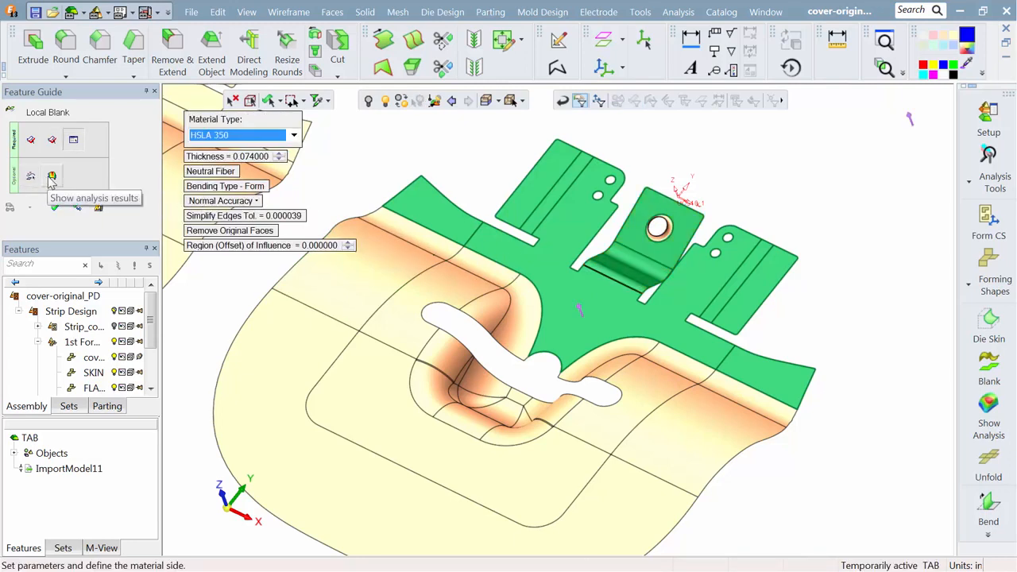
# - Blank the middle tab using HSLA 350 and a thickness of 0.074, transferring the rounded faces around its hole
pyautogui.click(30, 176)
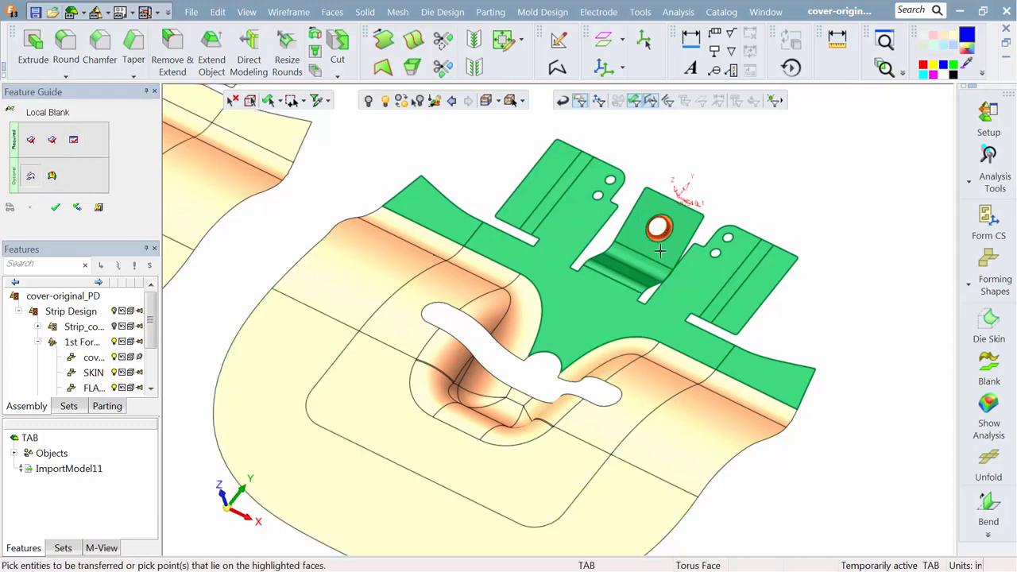
pyautogui.click(55, 207)
pyautogui.click(56, 207)
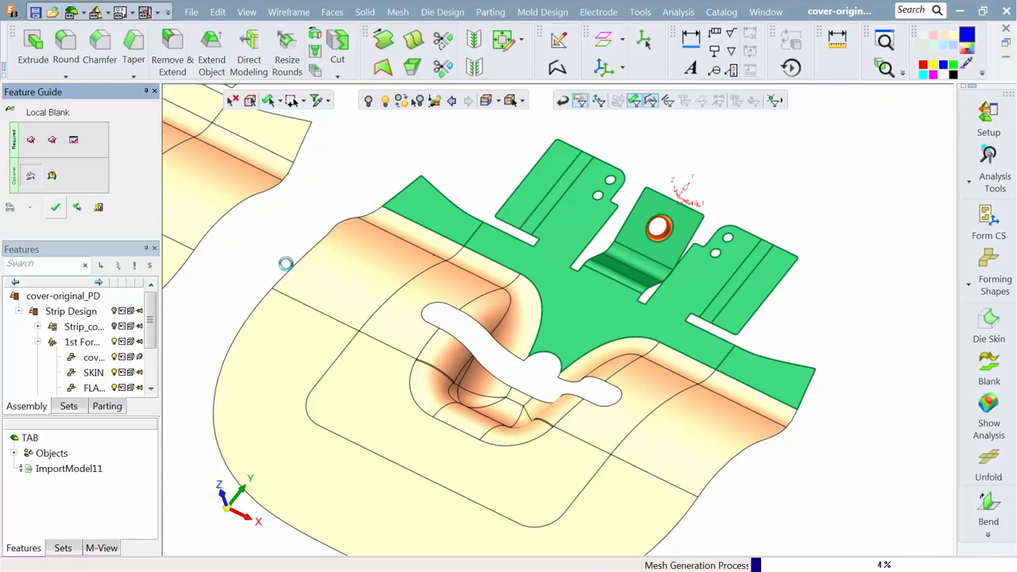
pyautogui.keyDown('ctrl'); pyautogui.moveTo(604, 311); pyautogui.dragTo(633, 209, button='right'); pyautogui.keyUp('ctrl')
pyautogui.keyDown('ctrl'); pyautogui.moveTo(645, 208); pyautogui.dragTo(557, 219, button='middle'); pyautogui.keyUp('ctrl')
pyautogui.keyDown('ctrl'); pyautogui.moveTo(557, 219); pyautogui.dragTo(527, 417, button='right'); pyautogui.keyUp('ctrl')
pyautogui.keyDown('ctrl'); pyautogui.moveTo(527, 417); pyautogui.dragTo(454, 291, button='middle'); pyautogui.keyUp('ctrl')
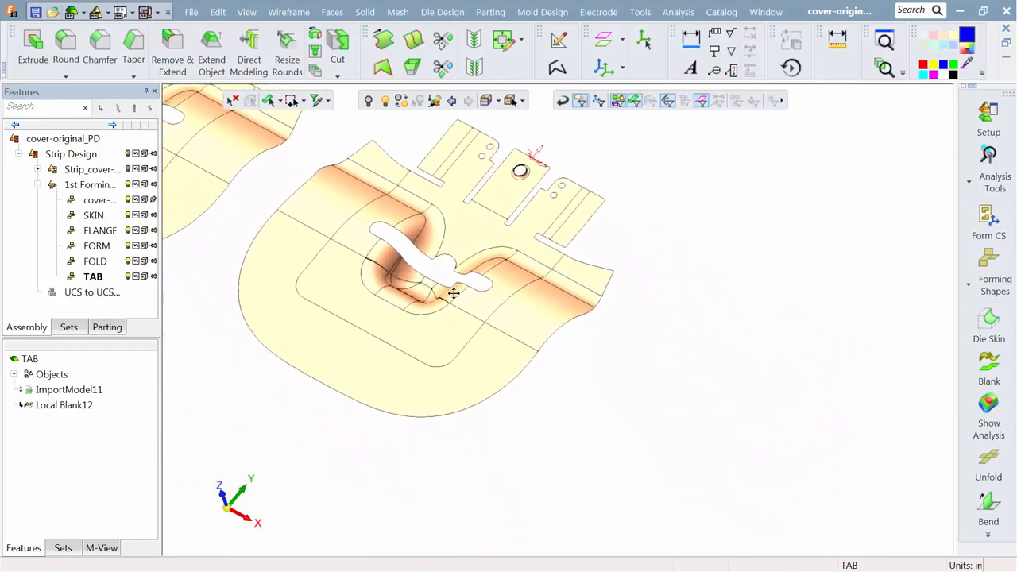
# - Add a forming shape named FLAT in inches, copied from the TAB part with a forming progression of 30
pyautogui.click(970, 280)
pyautogui.click(948, 264)
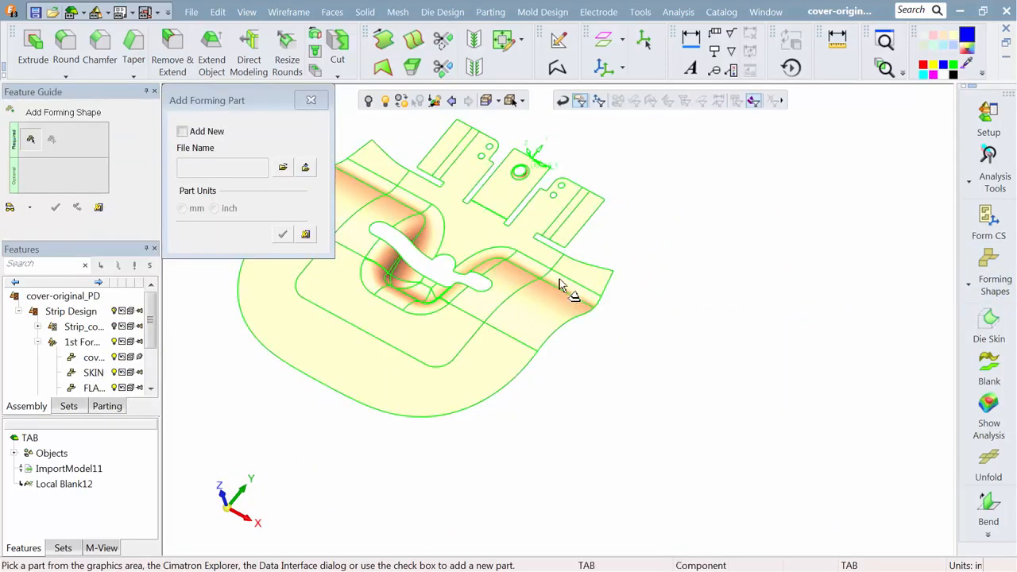
pyautogui.click(551, 279)
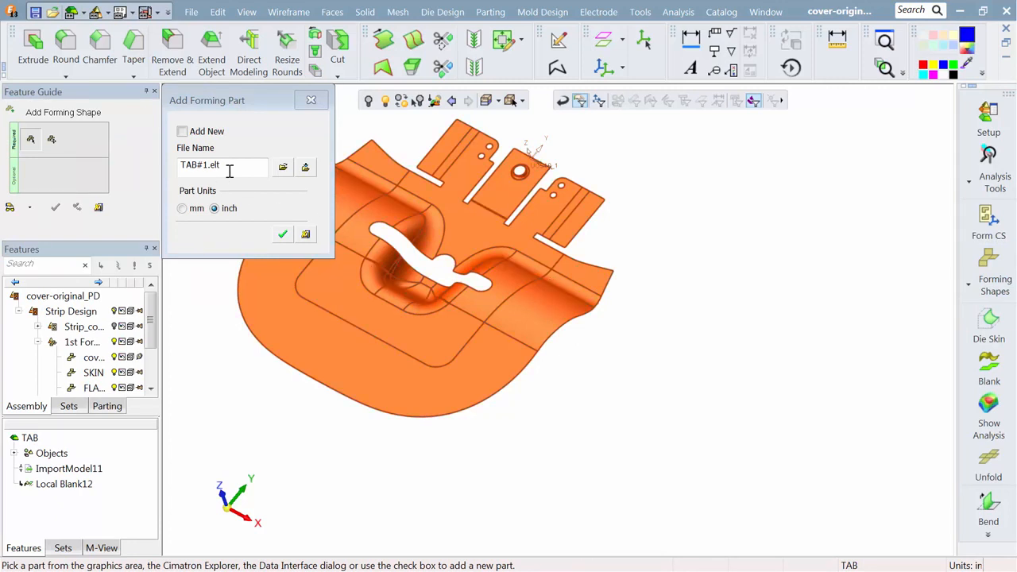
pyautogui.moveTo(232, 166); pyautogui.dragTo(158, 164)
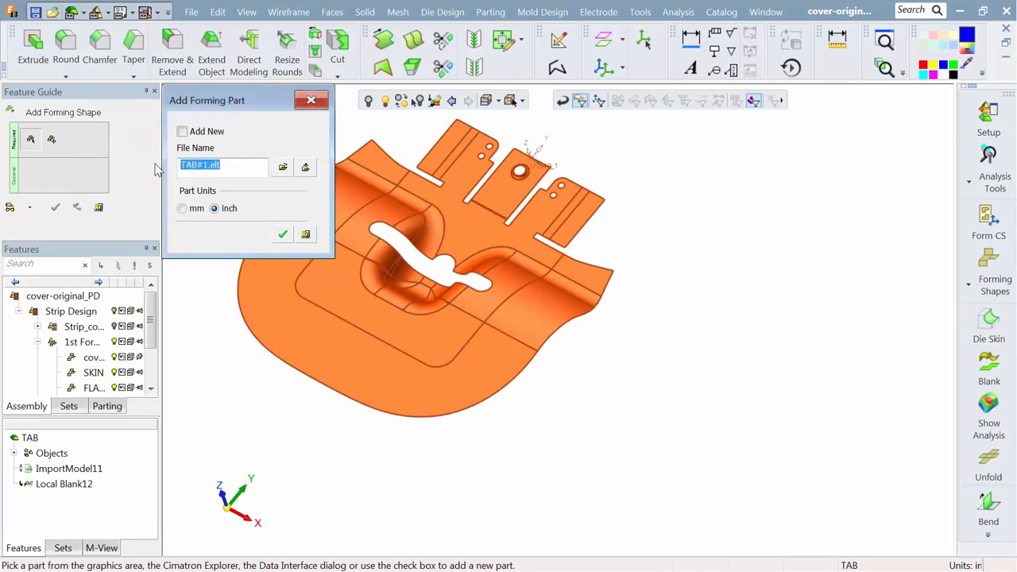
pyautogui.write('FLAT')
pyautogui.click(284, 235)
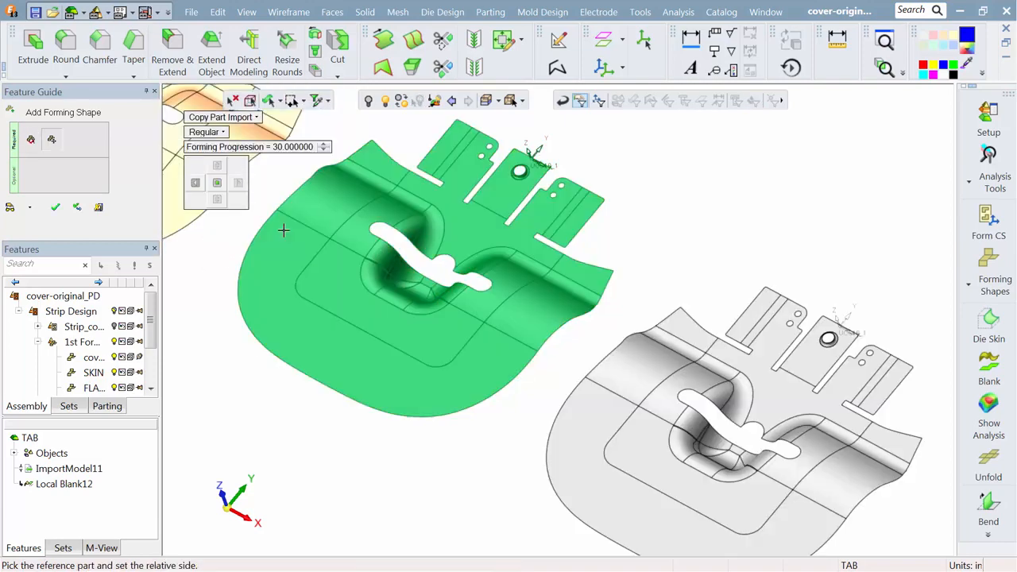
pyautogui.keyDown('ctrl'); pyautogui.moveTo(509, 336); pyautogui.dragTo(325, 231, button='middle'); pyautogui.keyUp('ctrl')
pyautogui.click(53, 209)
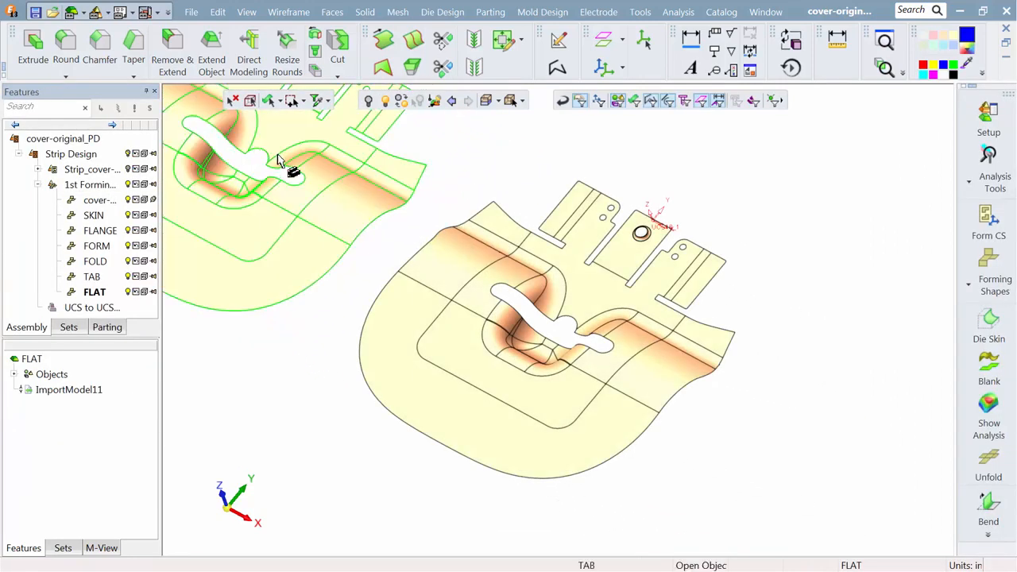
# - Flatten the FLAT part's formed main body with Local Blank, keeping the upper tabbed face fixed, using HSLA 350 and thickness 0.074
pyautogui.click(425, 13)
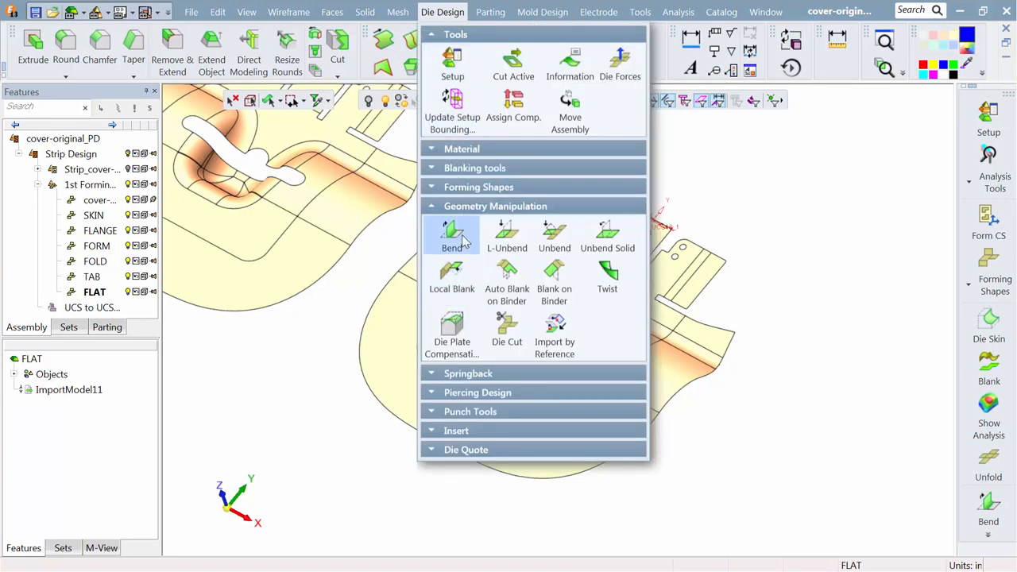
pyautogui.click(460, 271)
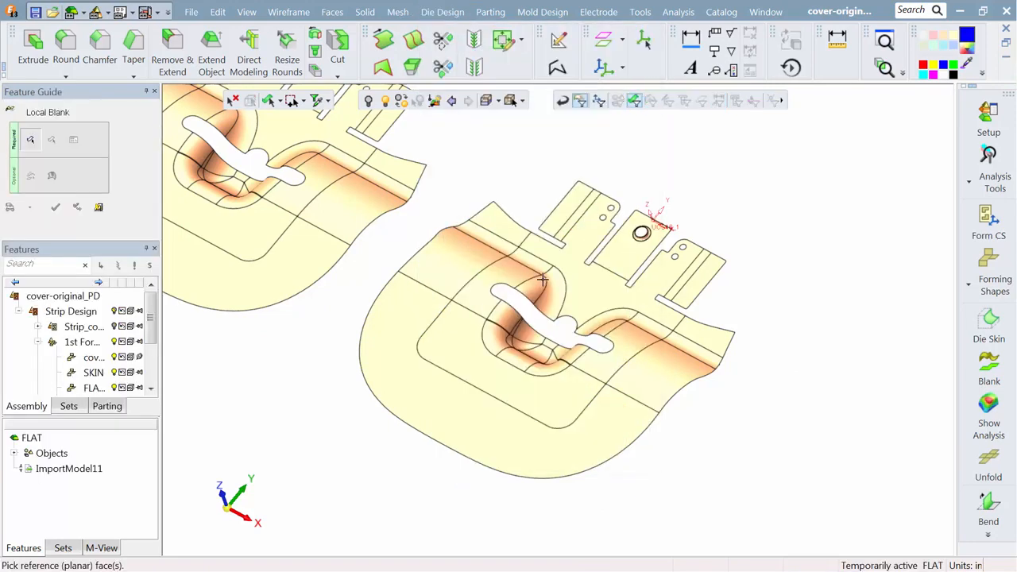
pyautogui.click(583, 294)
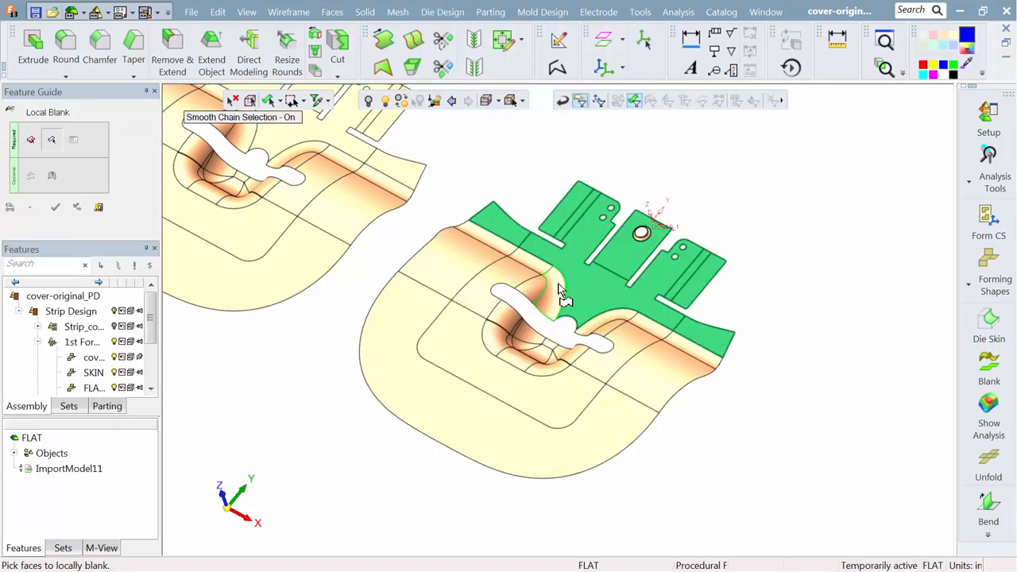
pyautogui.click(560, 289)
pyautogui.middleClick(559, 289)
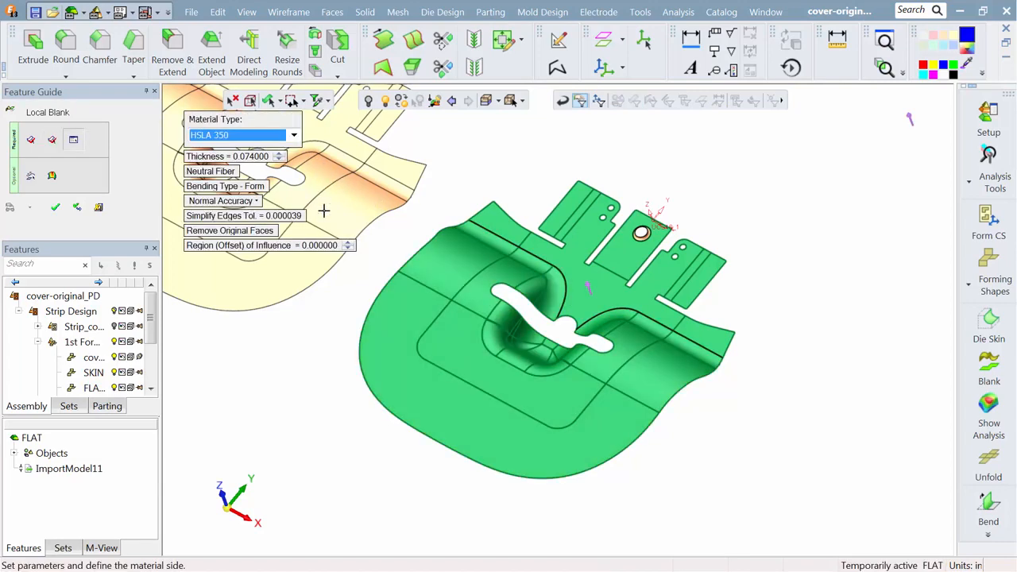
pyautogui.click(54, 208)
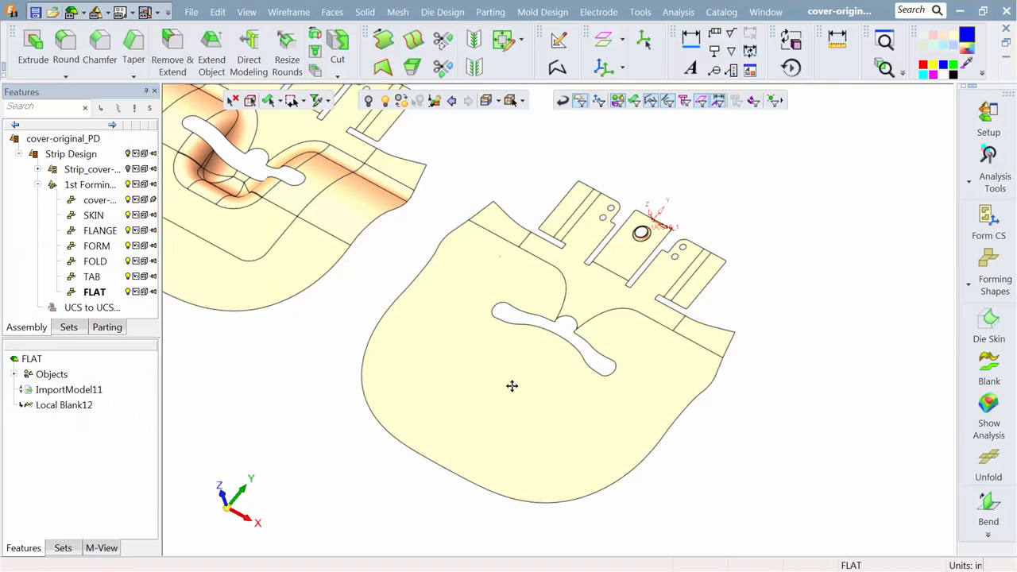
# - Add a forming shape named PIERCE in inches, copied from the FLAT part with a forming progression of 30
pyautogui.moveTo(511, 385); pyautogui.dragTo(360, 310, button='middle')
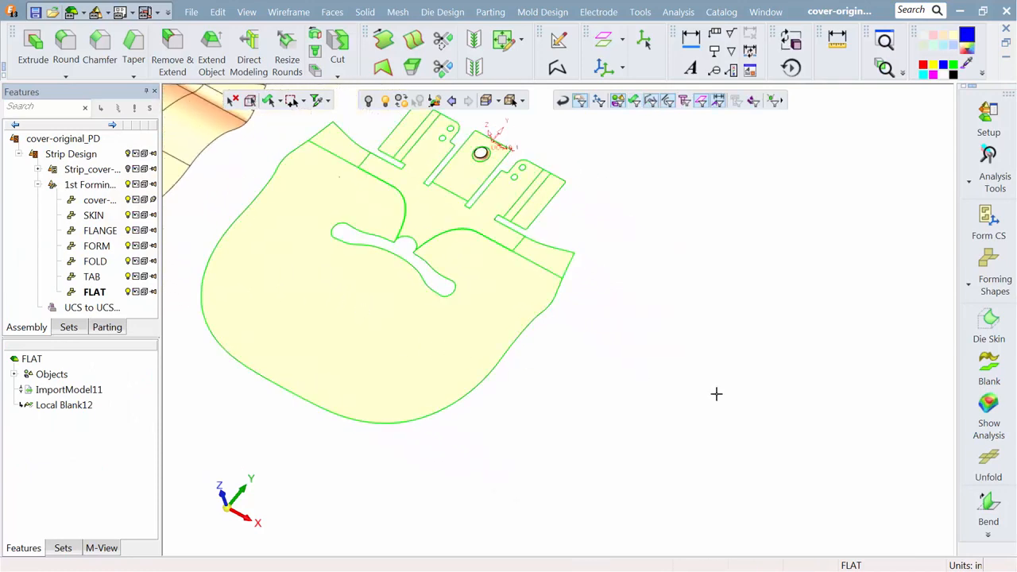
pyautogui.click(989, 267)
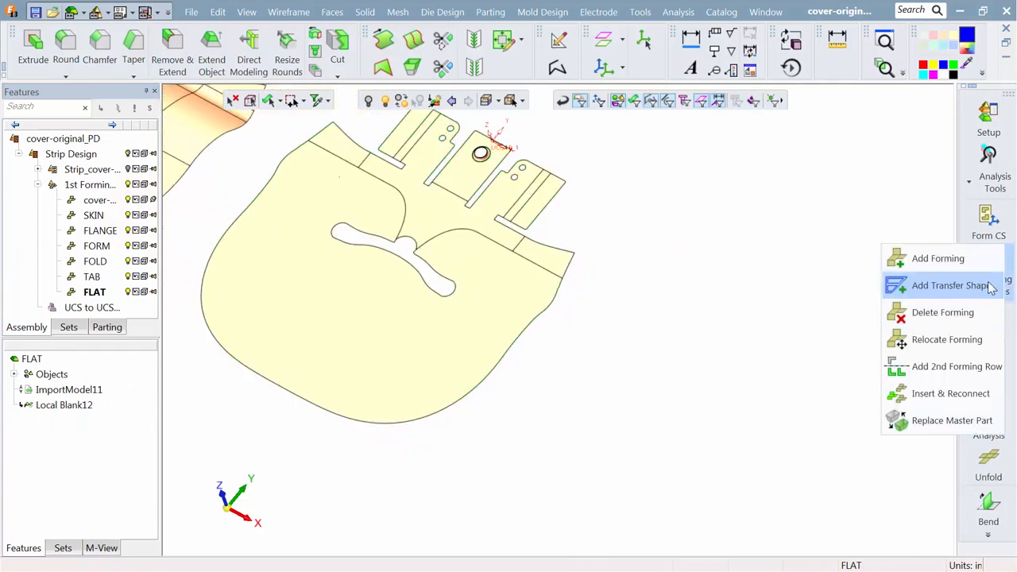
pyautogui.click(938, 259)
pyautogui.click(465, 220)
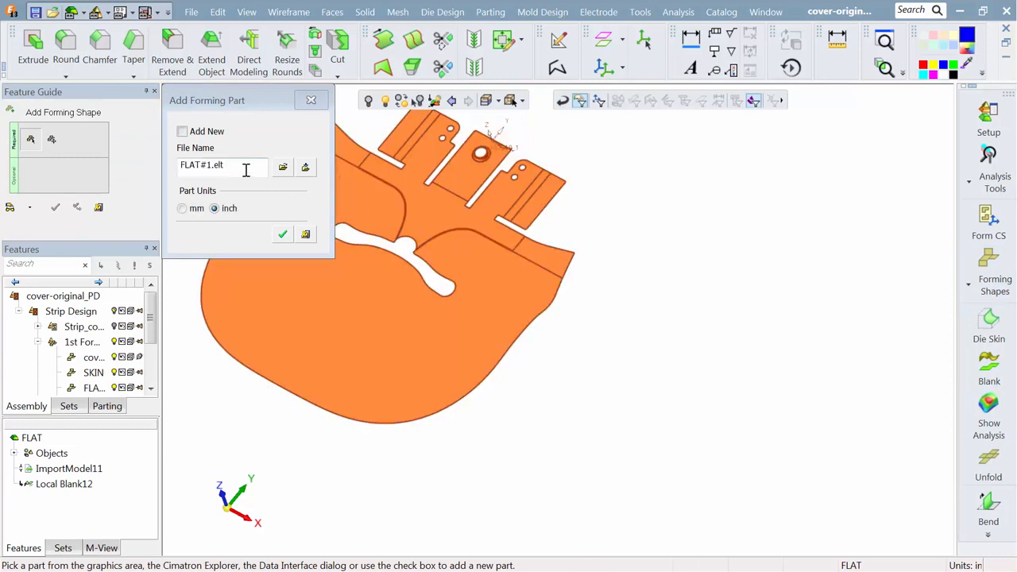
pyautogui.moveTo(246, 170); pyautogui.dragTo(160, 164)
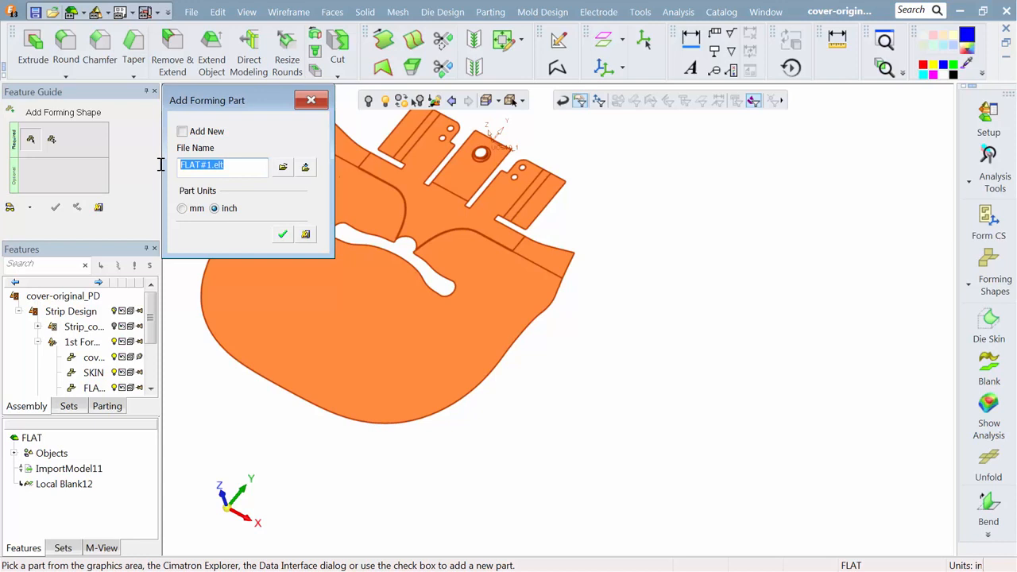
pyautogui.write('PIERCE')
pyautogui.click(283, 234)
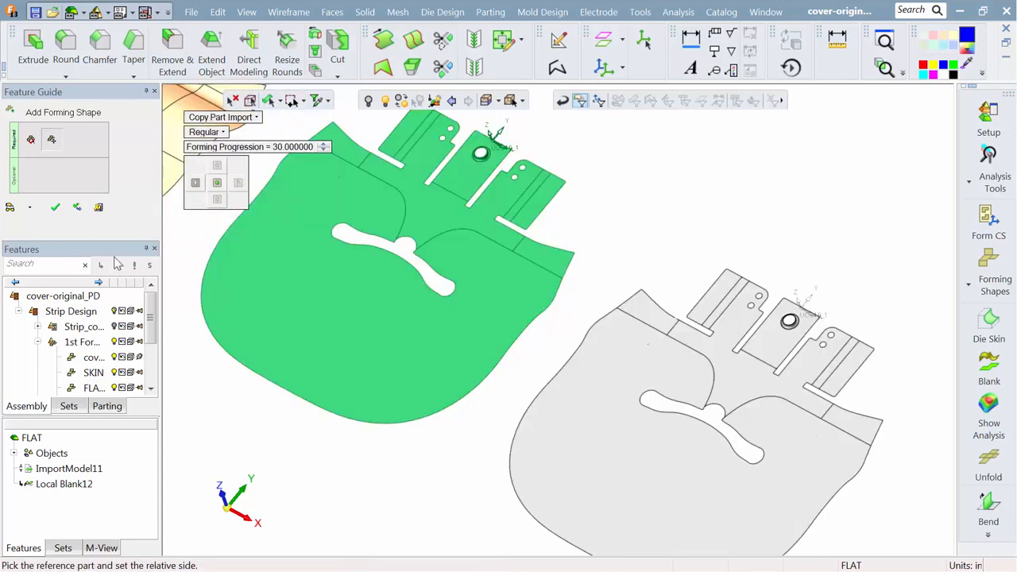
pyautogui.click(55, 206)
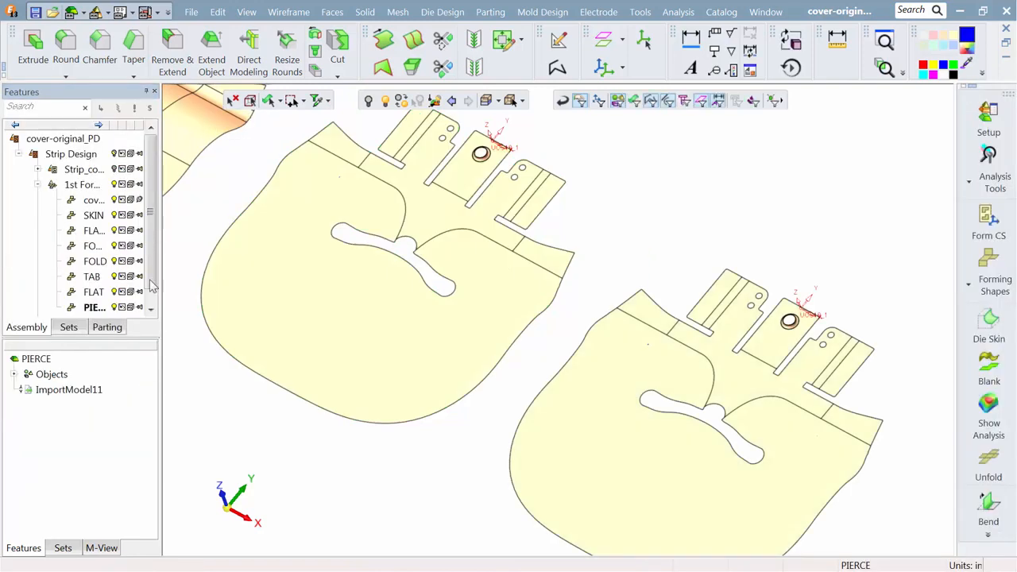
# - Flatten the rounded faces around the middle tab's hole on the PIERCE part with Local Blank, keeping the surrounding flat faces fixed
pyautogui.moveTo(595, 424); pyautogui.dragTo(472, 316, button='middle')
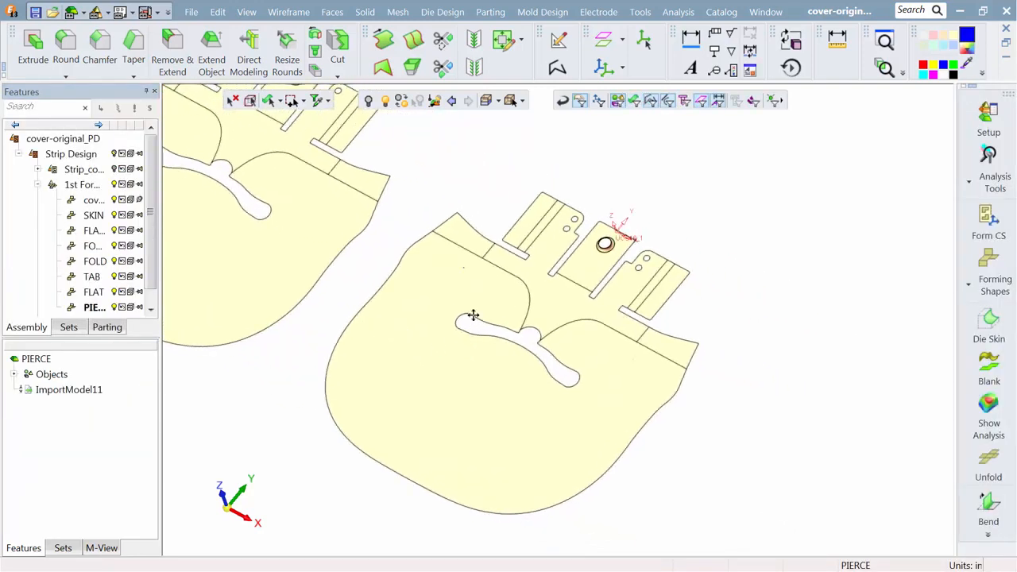
pyautogui.scroll(3, 560, 316)
pyautogui.click(429, 13)
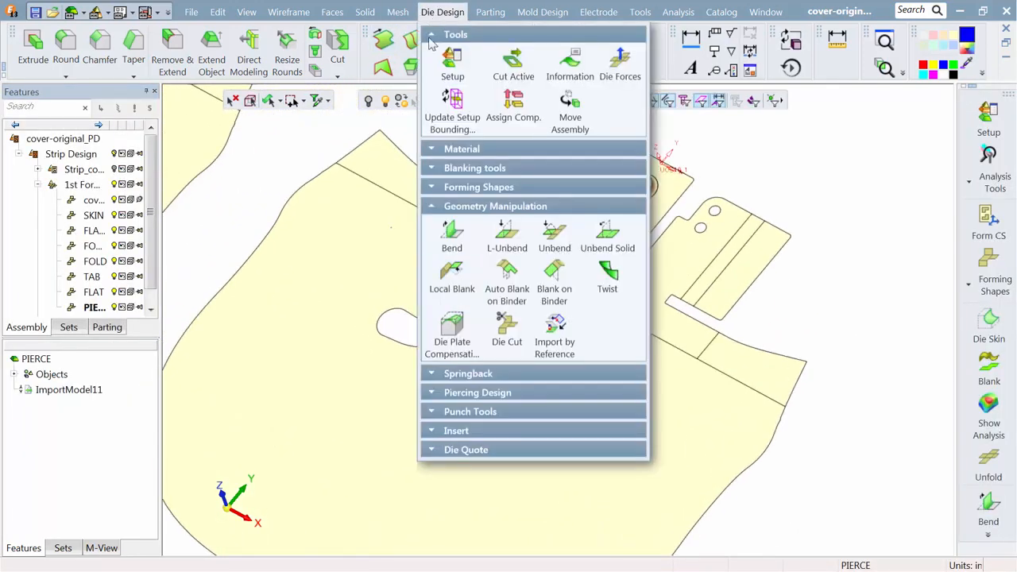
pyautogui.click(452, 278)
pyautogui.click(558, 247)
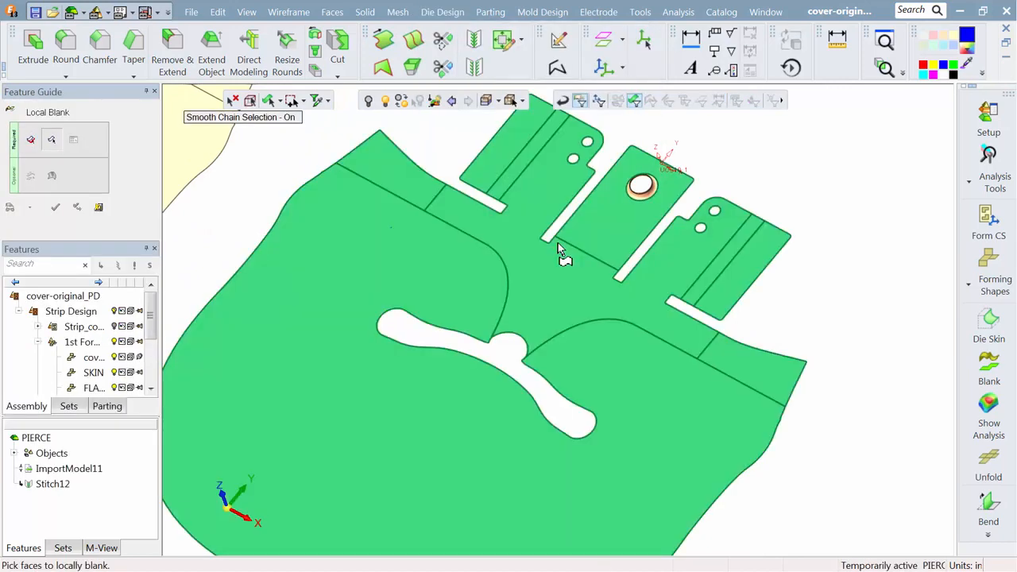
pyautogui.click(627, 192)
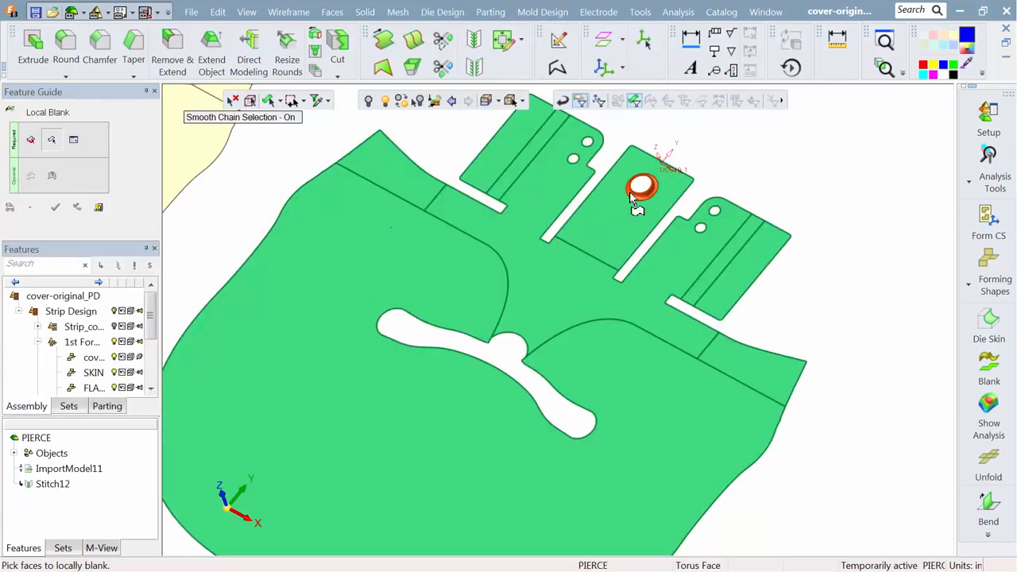
pyautogui.middleClick(329, 207)
pyautogui.click(55, 207)
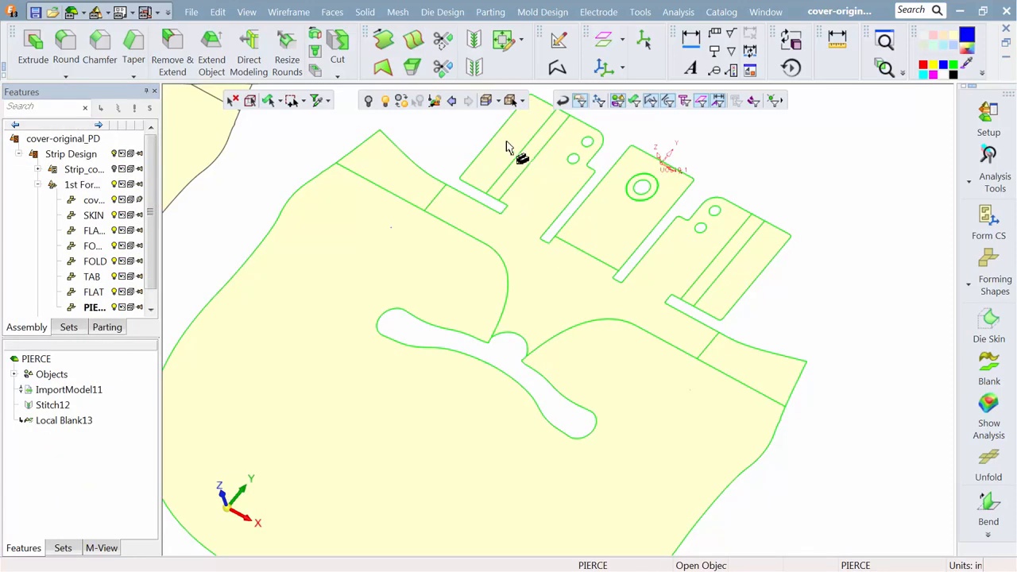
# - Blank all faces of the PIERCE part into a new part named Blank, using HSLA 350 and thickness 0.074
pyautogui.scroll(-5, 500, 268)
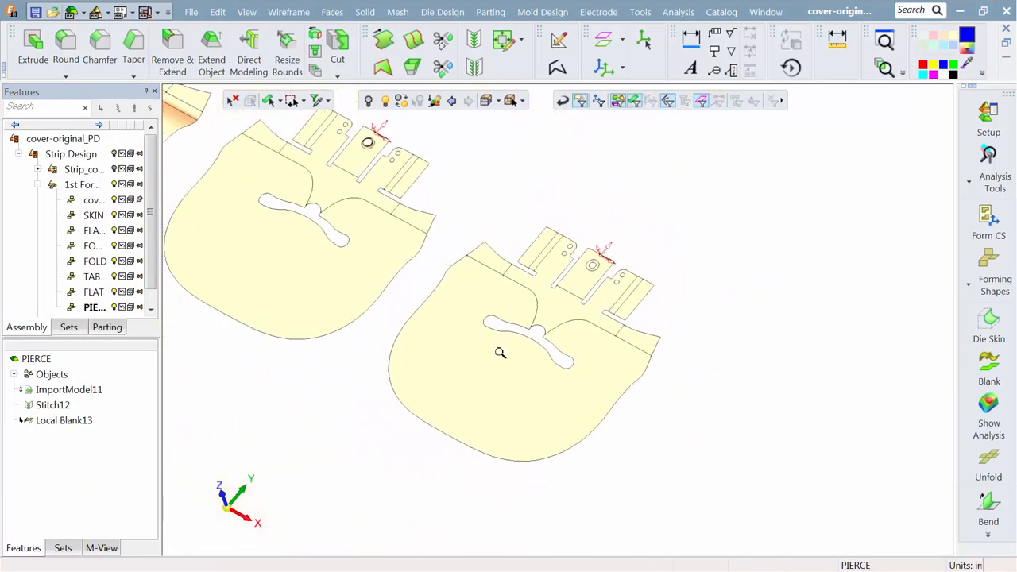
pyautogui.click(463, 275)
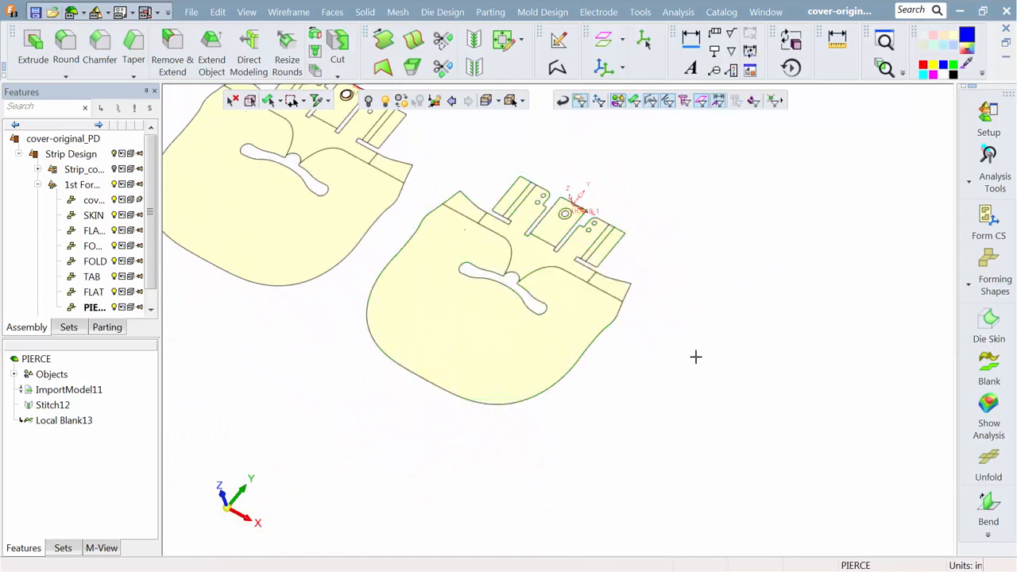
pyautogui.click(985, 364)
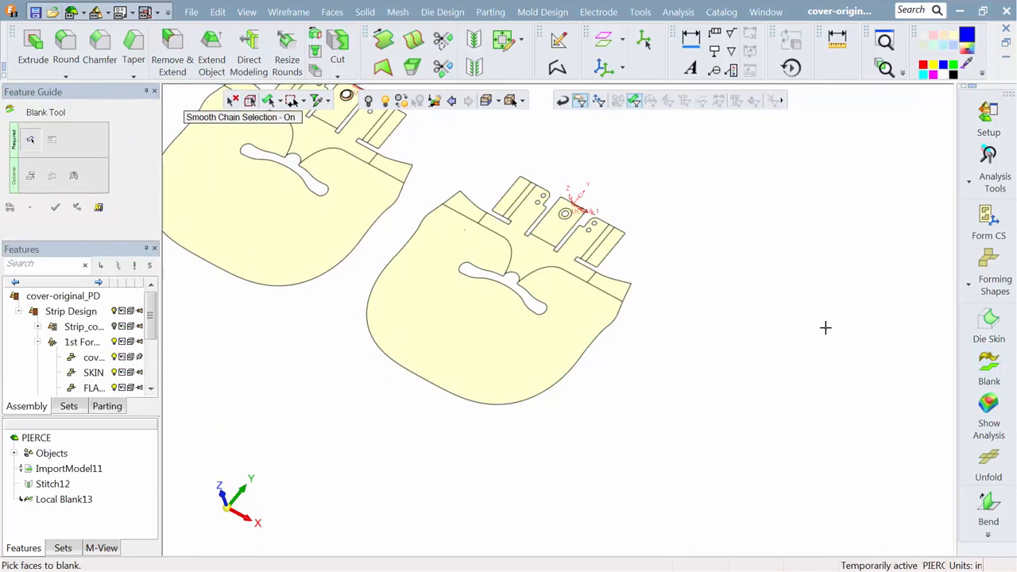
pyautogui.click(592, 291)
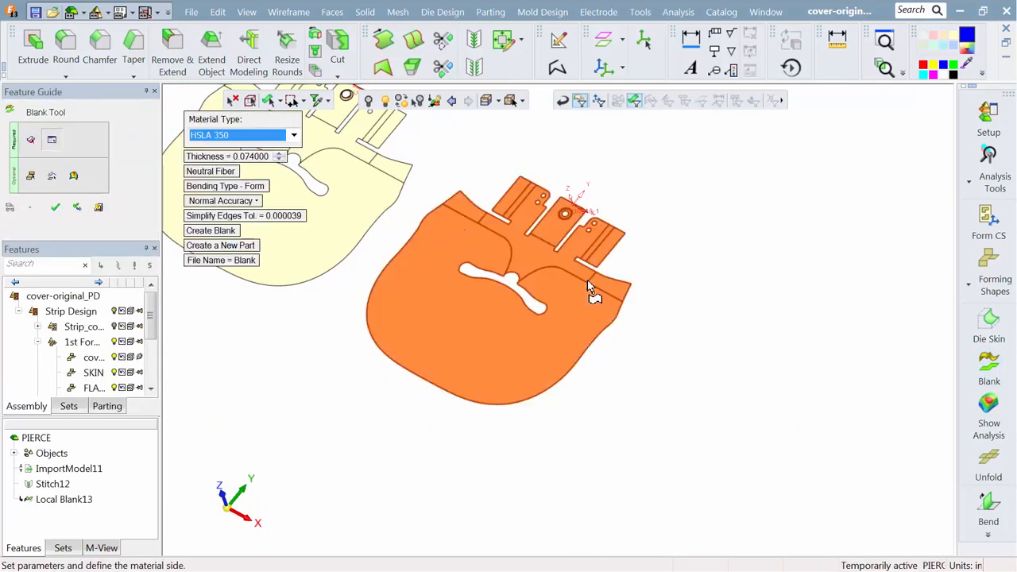
pyautogui.click(54, 208)
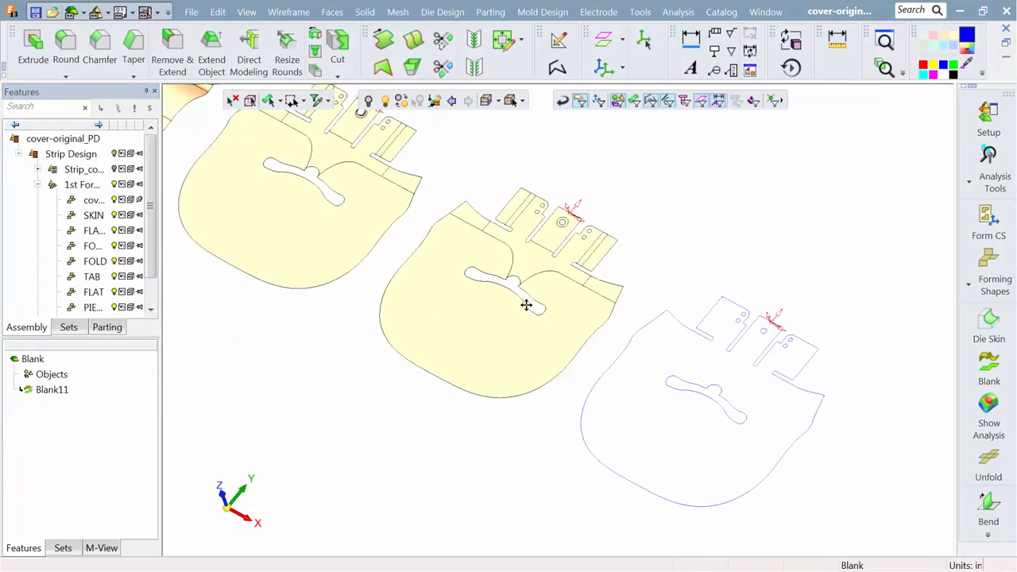
# - Activate the SKIN part and blank all its faces directly into a new part, using HSLA 350 and thickness 0.074
pyautogui.moveTo(527, 302); pyautogui.dragTo(380, 227, button='middle')
pyautogui.keyDown('ctrl'); pyautogui.moveTo(468, 340); pyautogui.dragTo(422, 368, button='middle'); pyautogui.keyUp('ctrl')
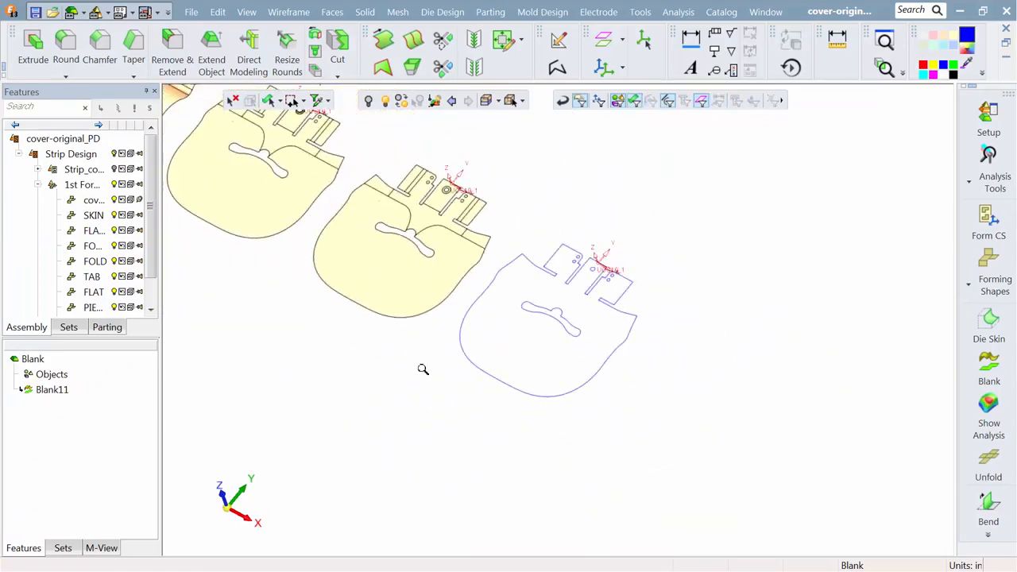
pyautogui.moveTo(390, 277); pyautogui.dragTo(673, 420, button='middle')
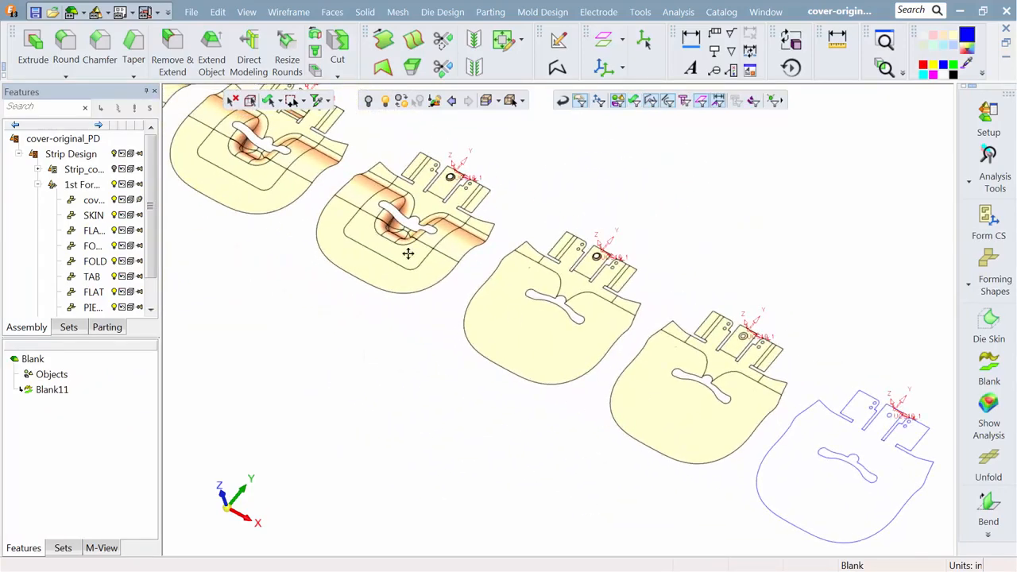
pyautogui.moveTo(369, 233); pyautogui.dragTo(620, 346, button='middle')
pyautogui.moveTo(345, 211); pyautogui.dragTo(636, 364, button='middle')
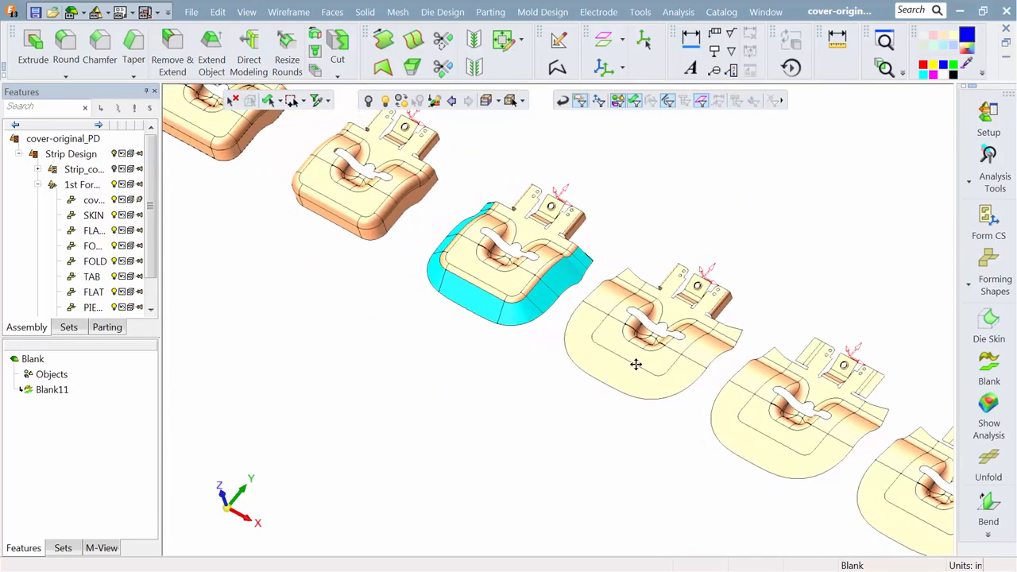
pyautogui.moveTo(399, 256); pyautogui.dragTo(477, 318, button='middle')
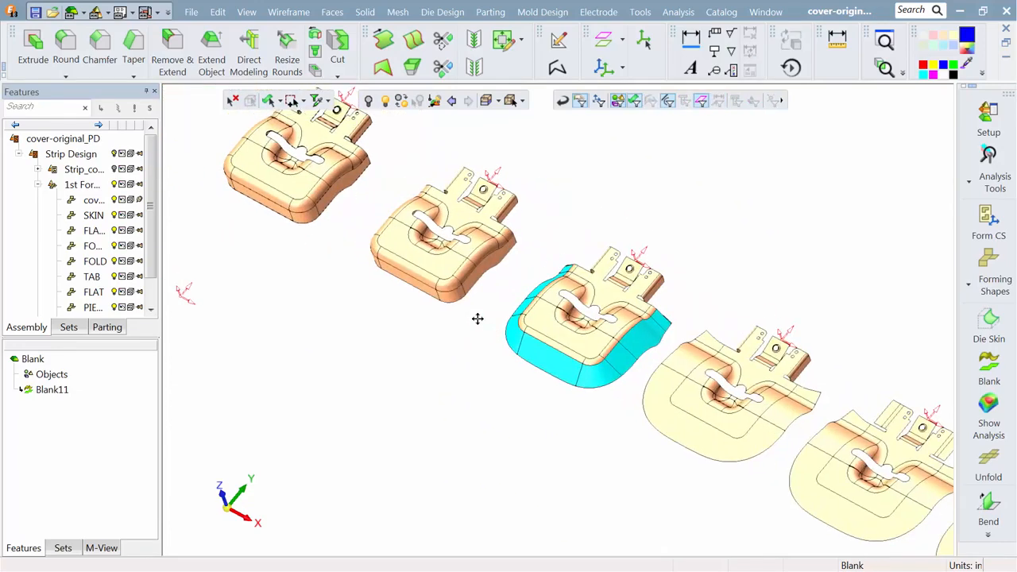
pyautogui.rightClick(429, 282)
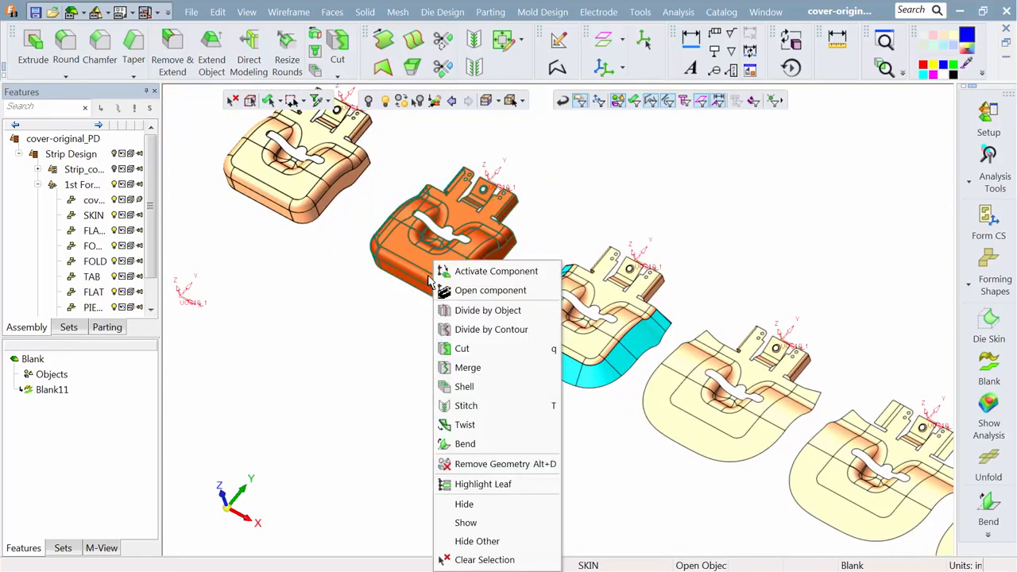
pyautogui.click(458, 271)
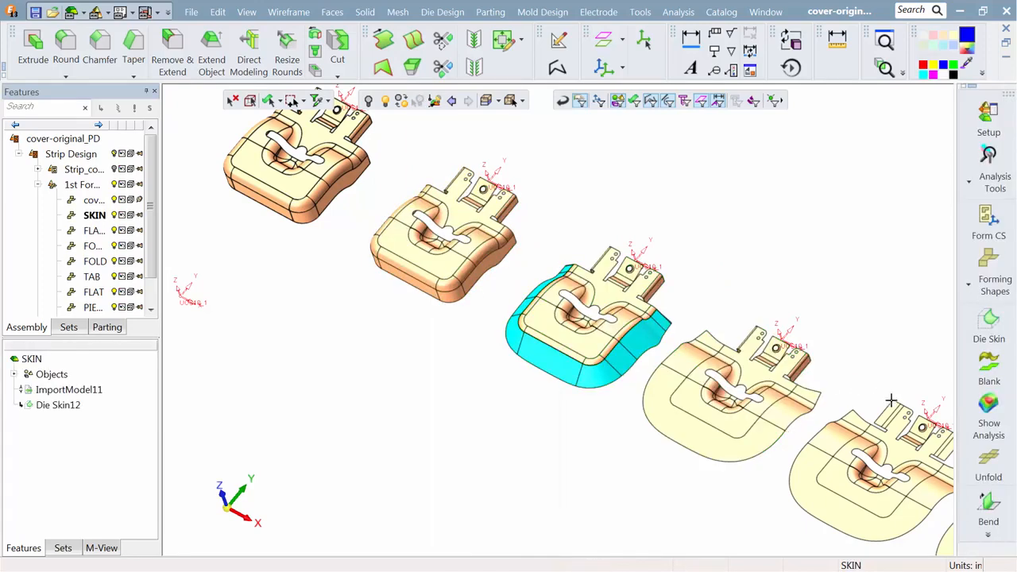
pyautogui.click(989, 367)
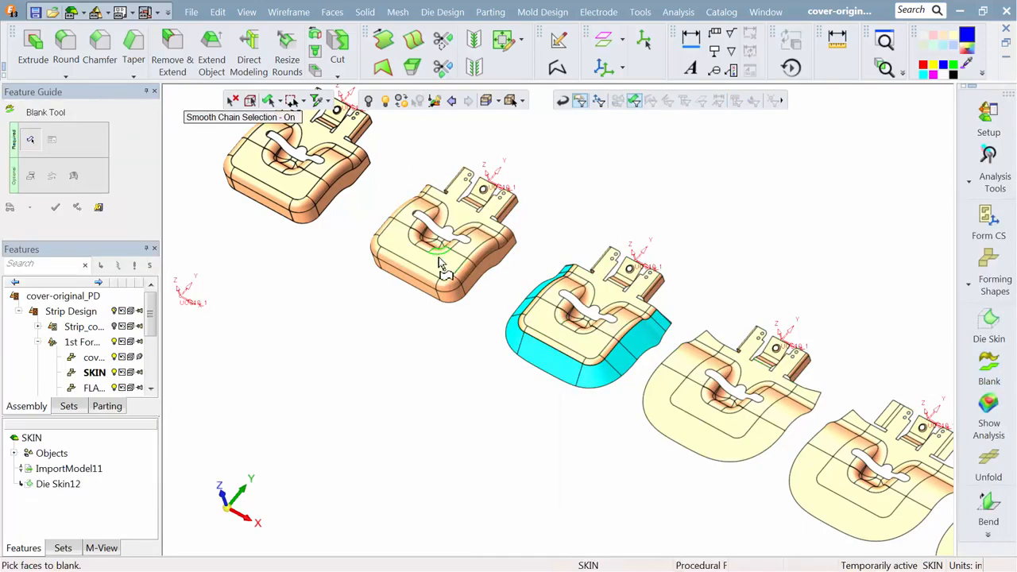
pyautogui.click(370, 261)
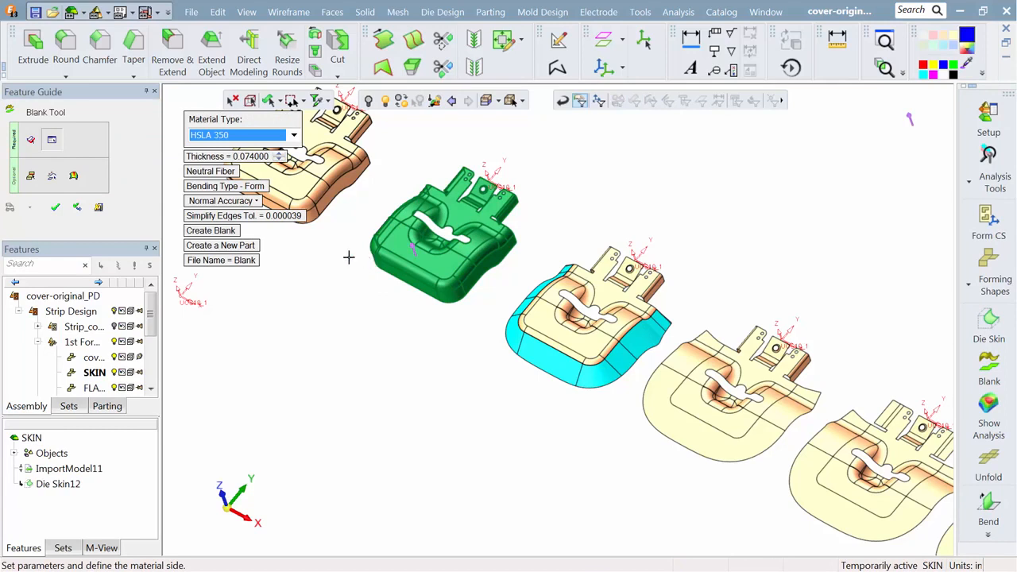
pyautogui.click(55, 206)
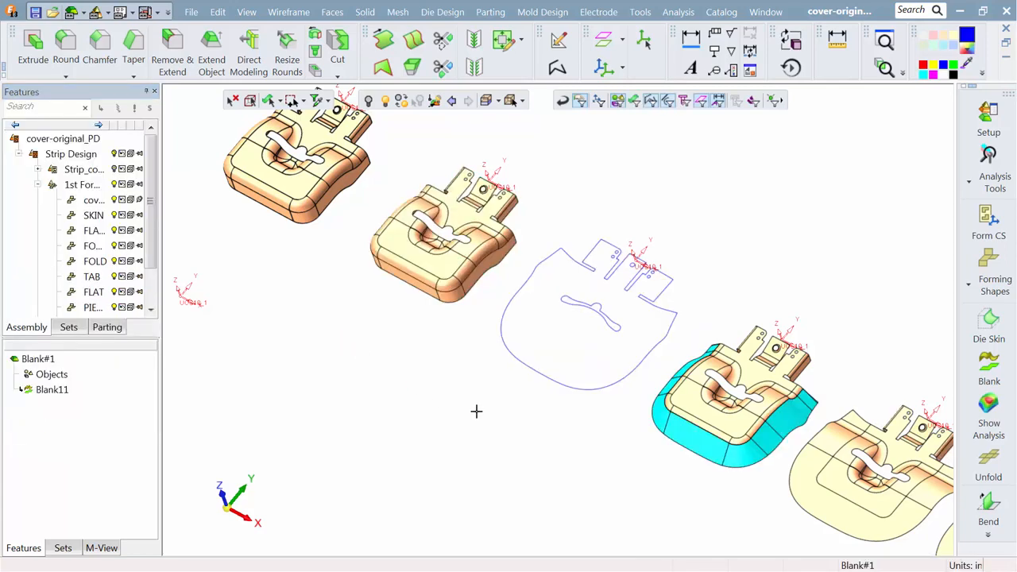
# - Activate the Blank component that was created from the PIERCE part
pyautogui.moveTo(476, 411); pyautogui.dragTo(353, 334, button='middle')
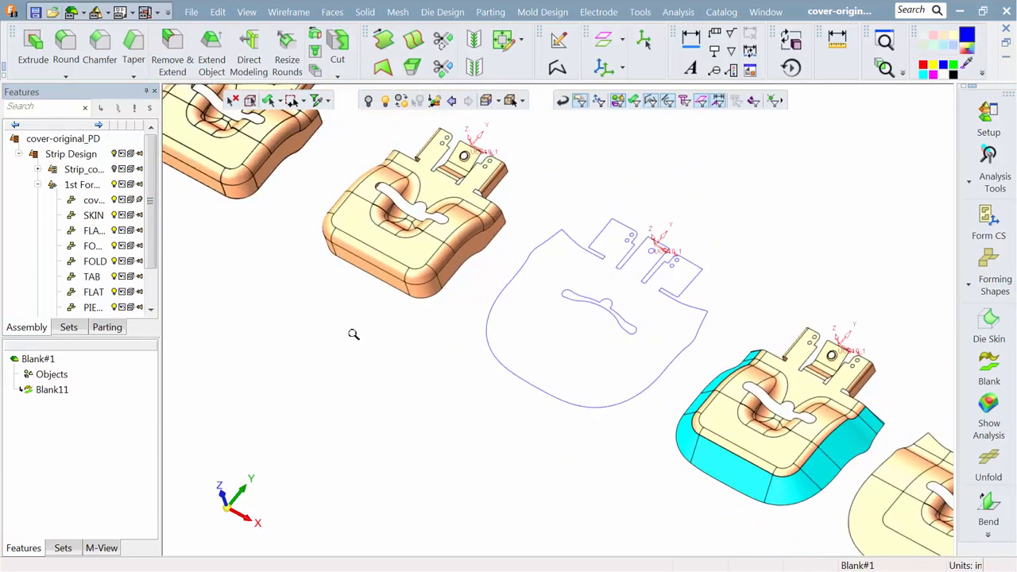
pyautogui.scroll(-1, 156, 256)
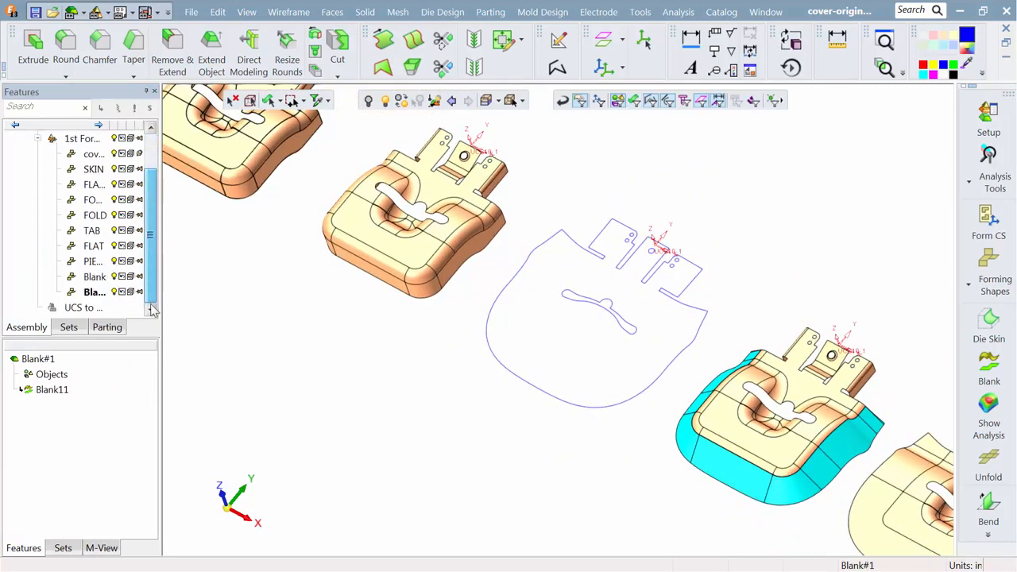
pyautogui.click(101, 283)
pyautogui.rightClick(101, 283)
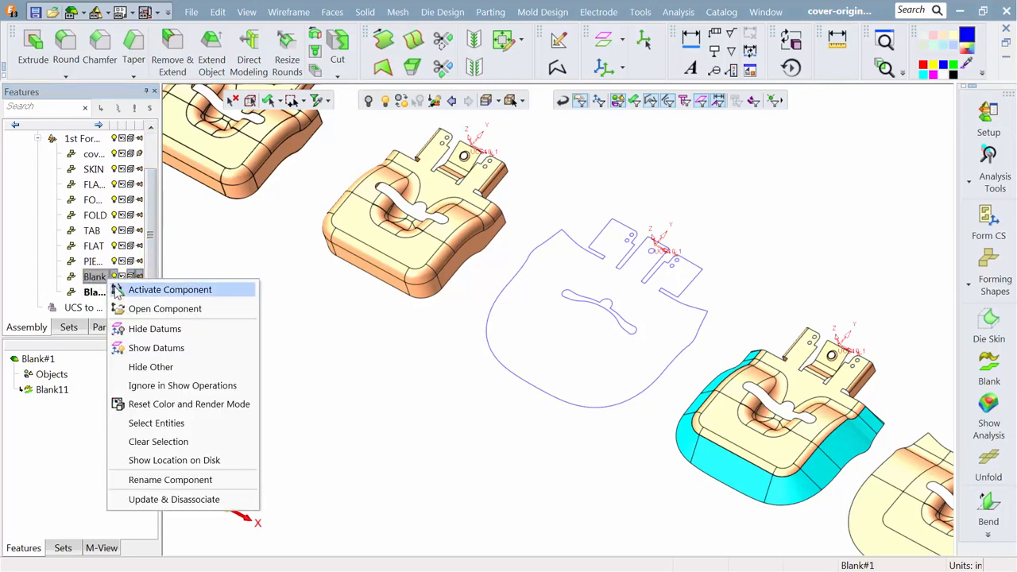
# - Import the outer outline of the SKIN part's blank (Blank#1) by reference into the active Blank part, keeping the default UCS placement
pyautogui.moveTo(501, 239); pyautogui.dragTo(496, 411, button='middle')
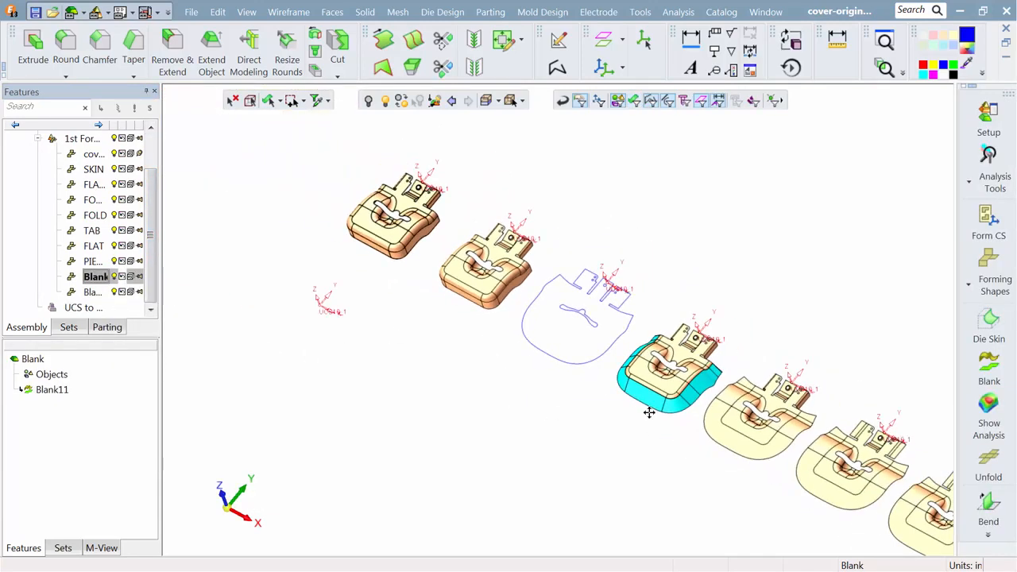
pyautogui.moveTo(650, 411); pyautogui.dragTo(423, 267, button='middle')
pyautogui.moveTo(558, 329)
pyautogui.mouseDown(button='middle')
pyautogui.moveTo(445, 281)
pyautogui.moveTo(463, 291)
pyautogui.mouseUp(button='middle')
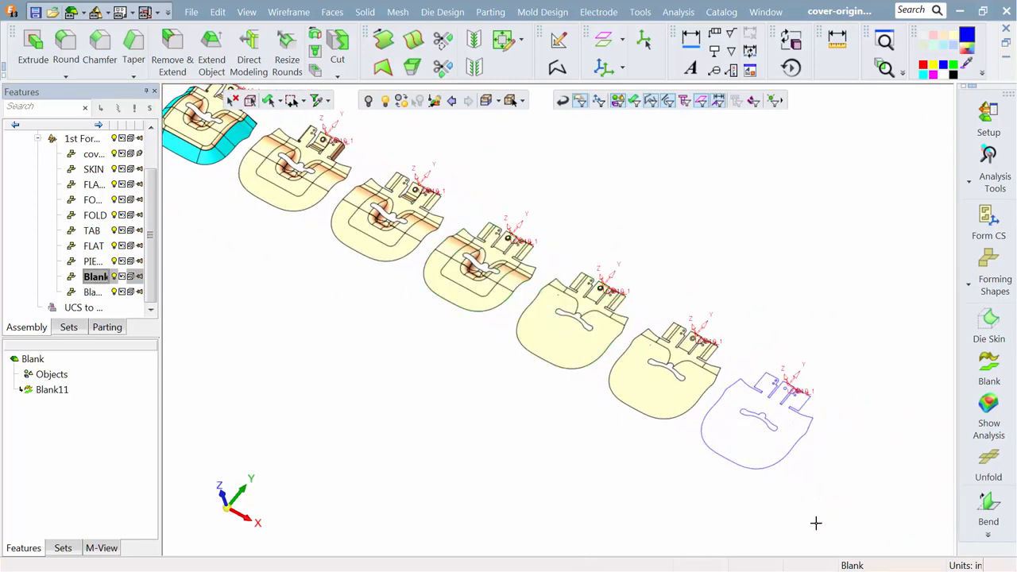
pyautogui.click(984, 537)
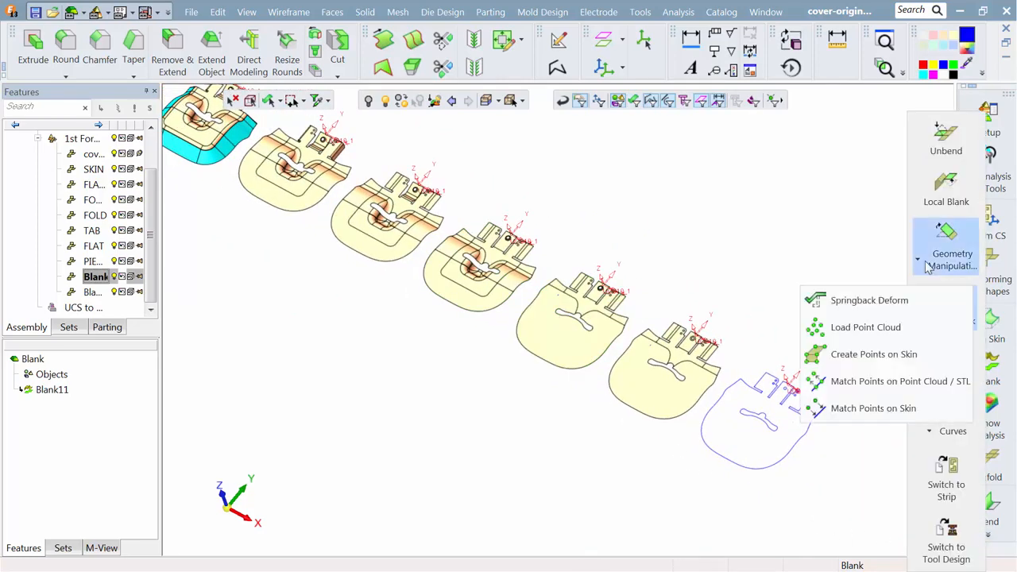
pyautogui.moveTo(926, 264)
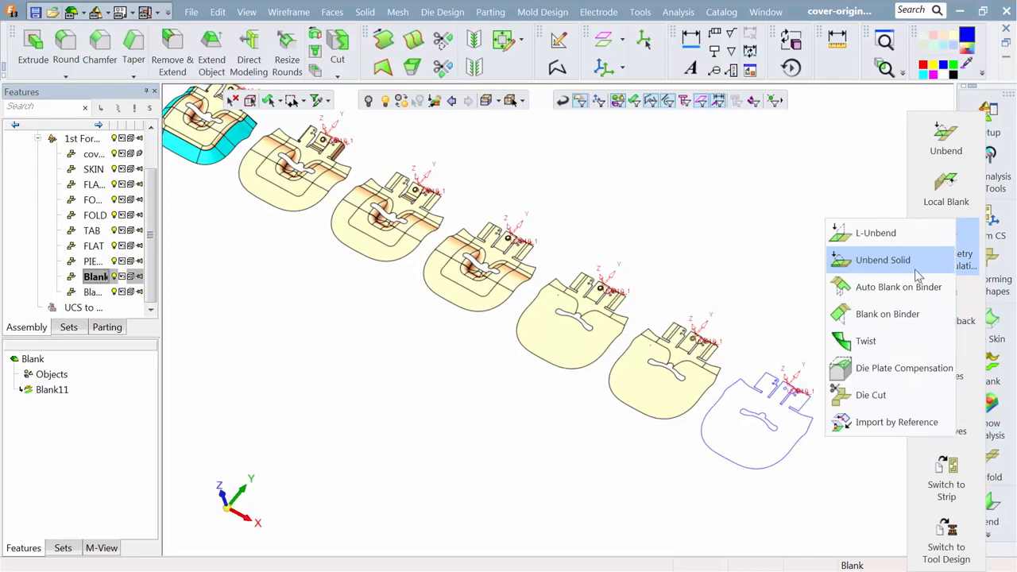
pyautogui.click(880, 422)
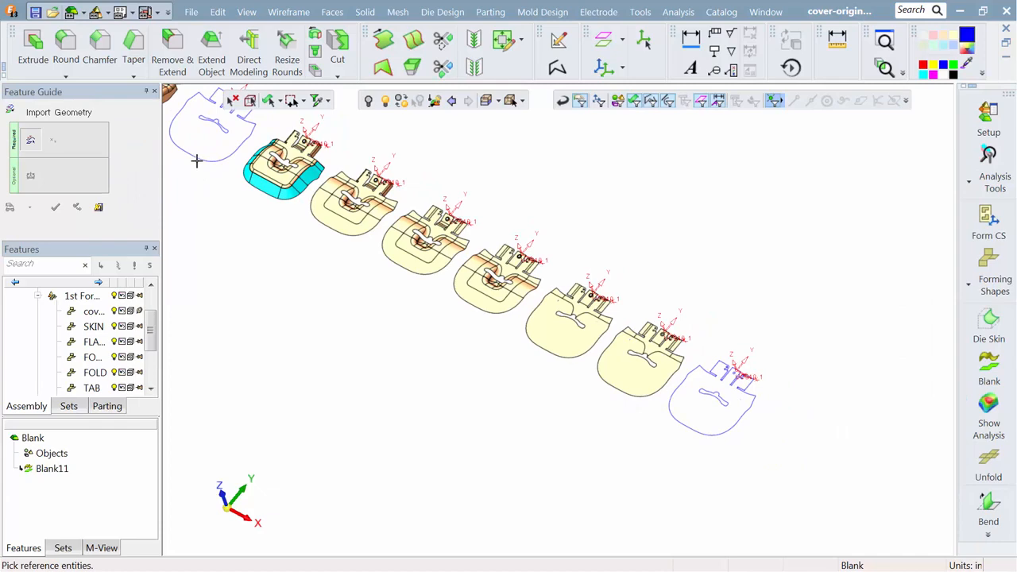
pyautogui.click(208, 163)
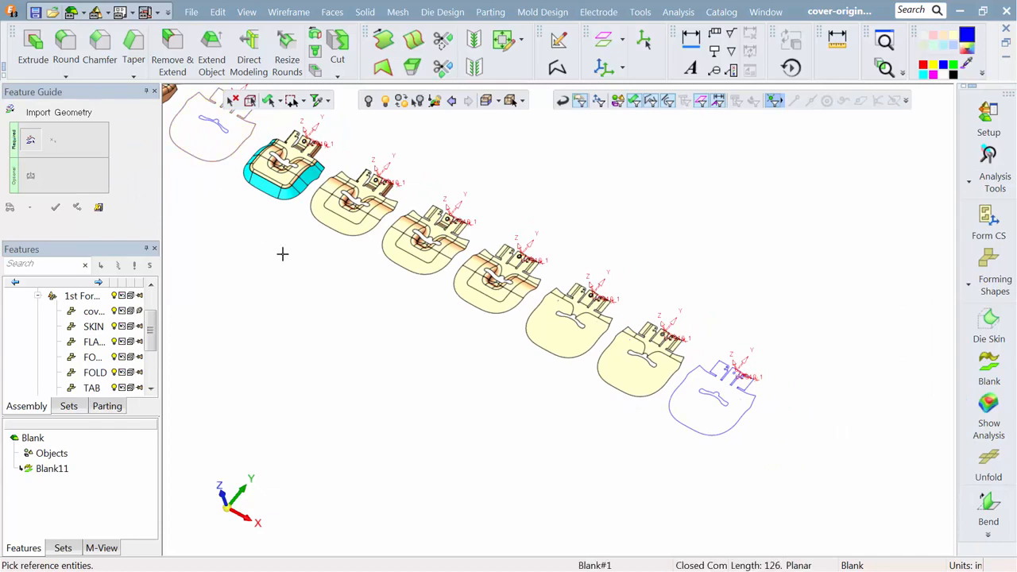
pyautogui.middleClick(283, 254)
pyautogui.keyDown('ctrl'); pyautogui.moveTo(676, 493); pyautogui.dragTo(670, 368, button='right'); pyautogui.keyUp('ctrl')
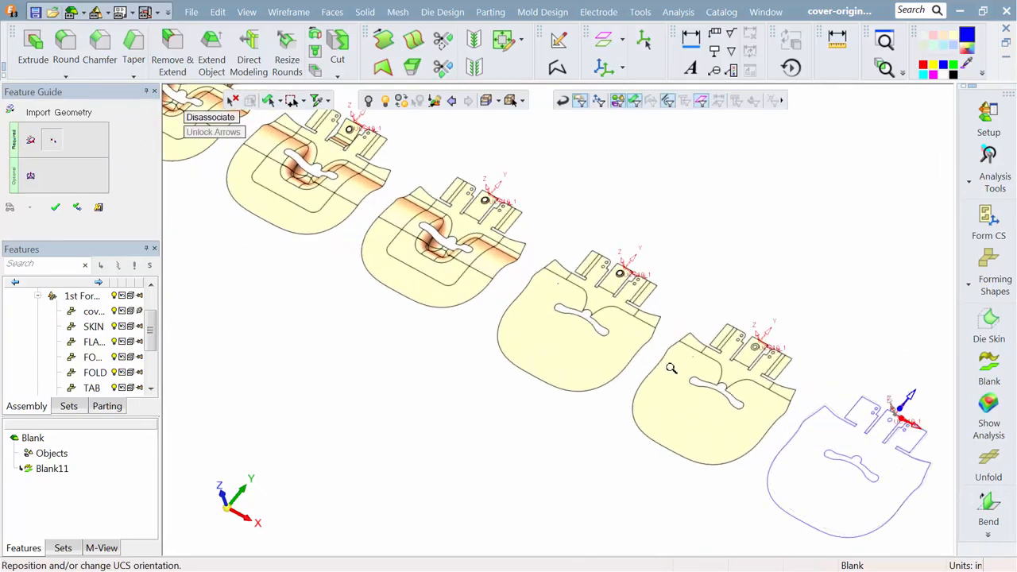
pyautogui.keyDown('ctrl'); pyautogui.moveTo(602, 350); pyautogui.dragTo(527, 323, button='middle'); pyautogui.keyUp('ctrl')
pyautogui.keyDown('ctrl'); pyautogui.moveTo(743, 521); pyautogui.dragTo(534, 448, button='middle'); pyautogui.keyUp('ctrl')
pyautogui.keyDown('ctrl'); pyautogui.moveTo(534, 448); pyautogui.dragTo(603, 284, button='right'); pyautogui.keyUp('ctrl')
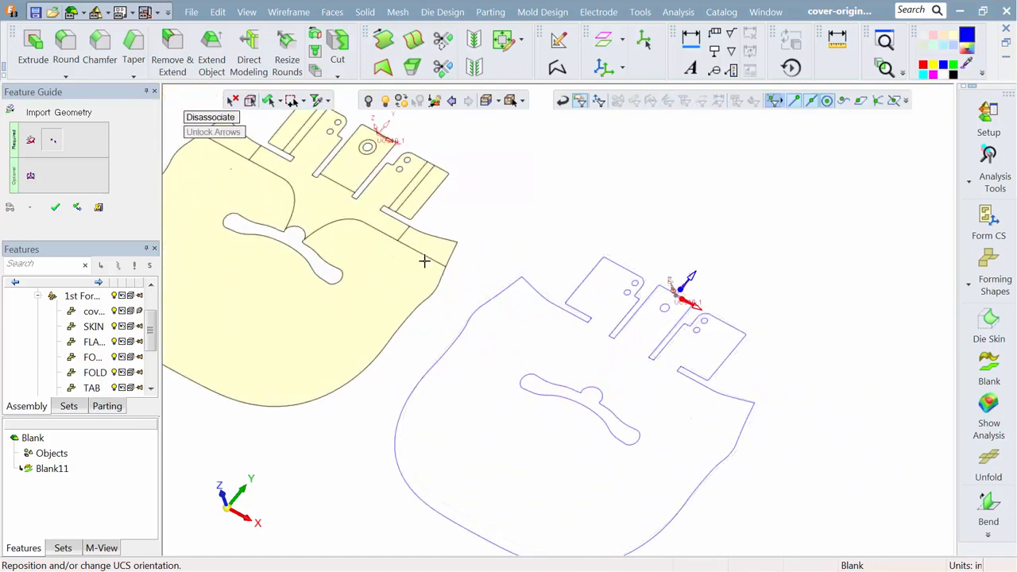
pyautogui.click(55, 206)
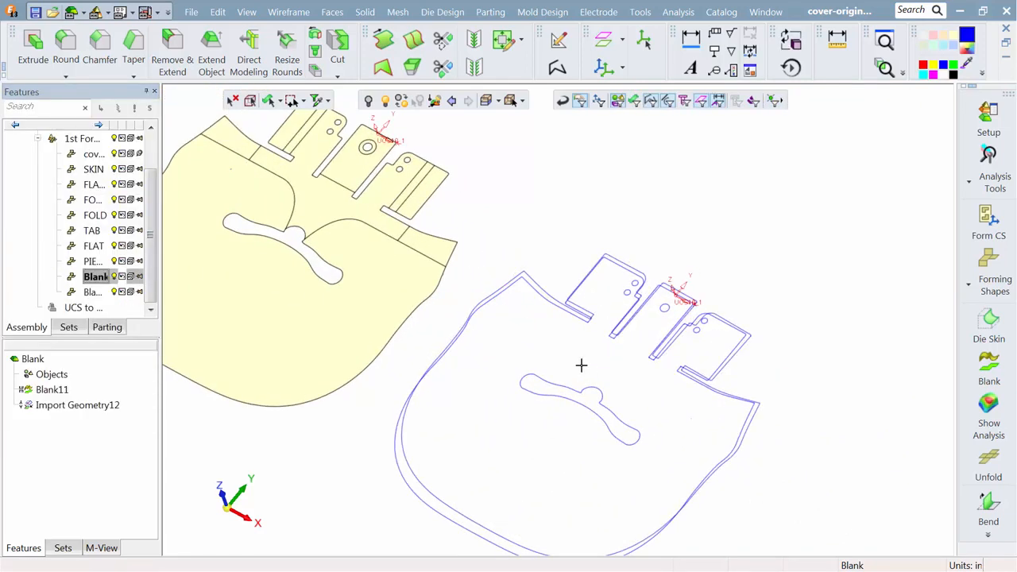
# - Color the imported outer outline red to distinguish it from the Blank part's own outline
pyautogui.click(566, 309)
pyautogui.click(923, 66)
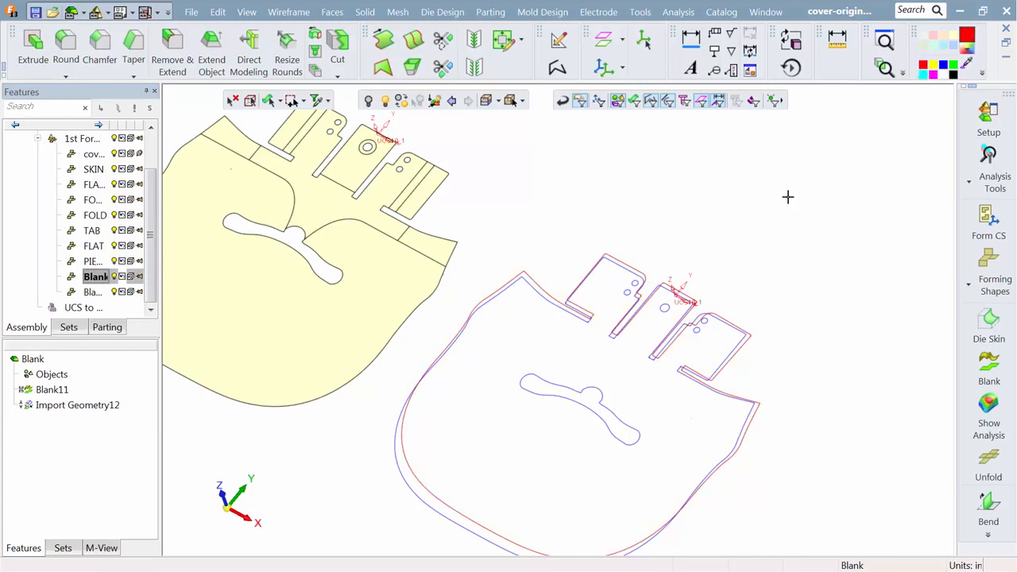